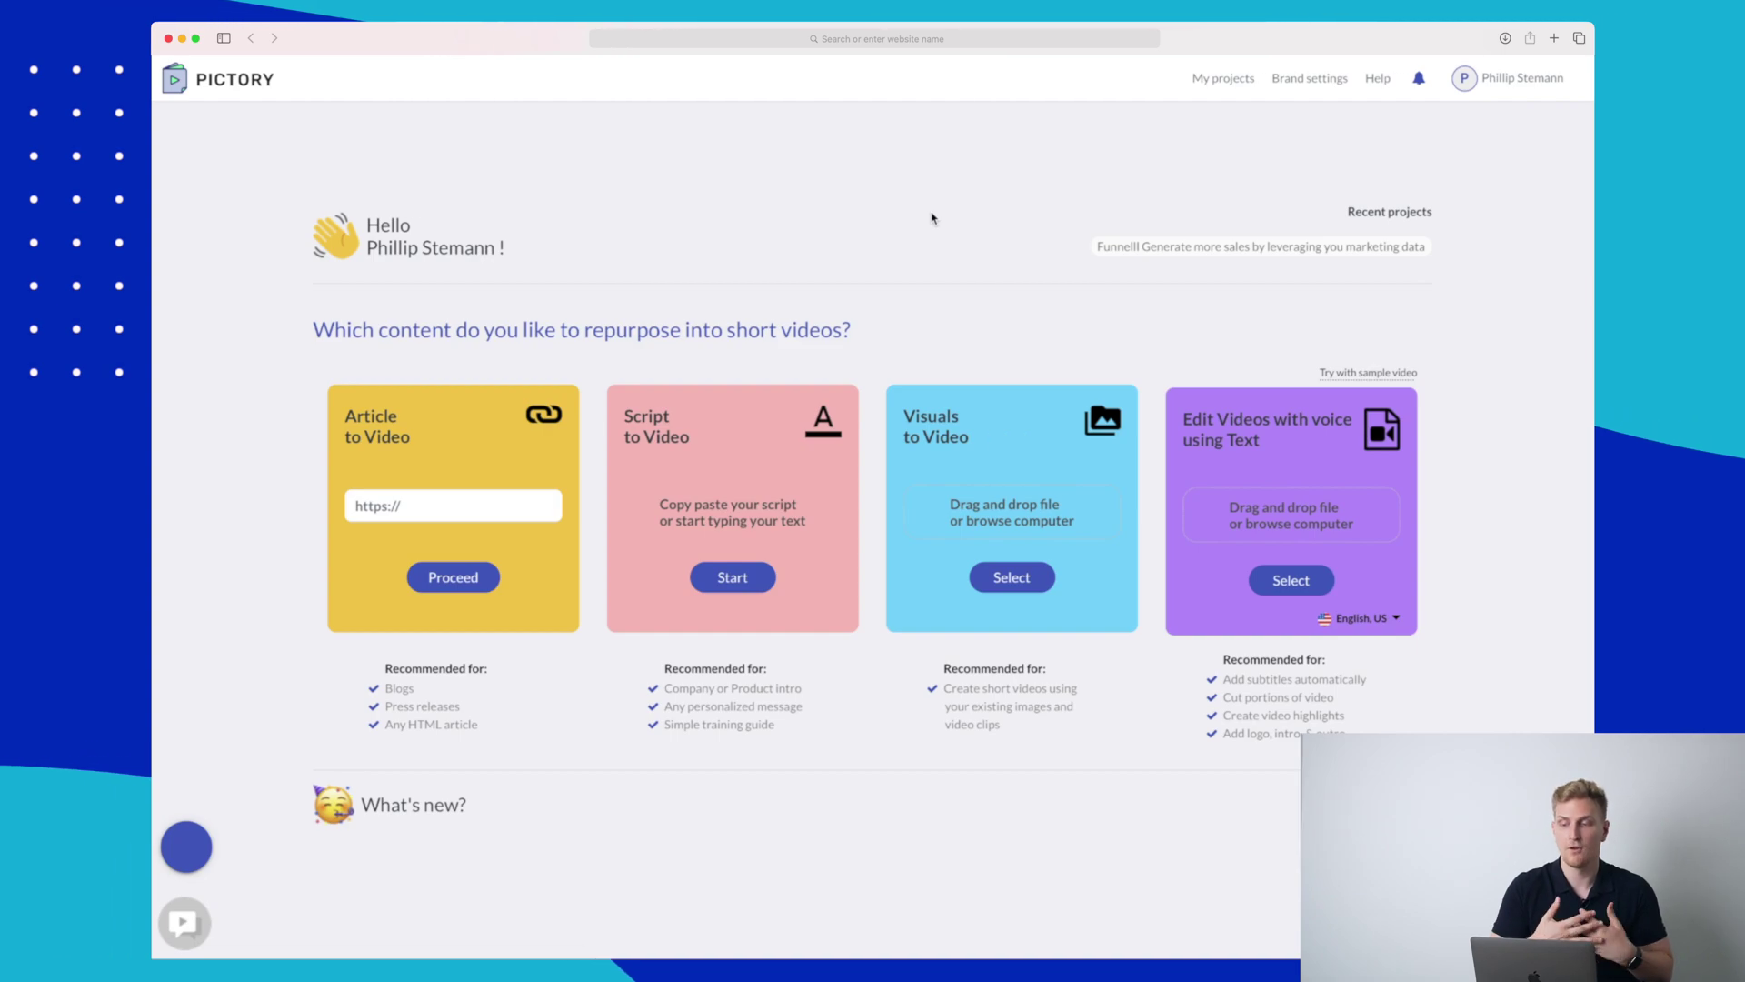
Open Brand settings from My projects and dismiss the guided tour popup.
click(1222, 80)
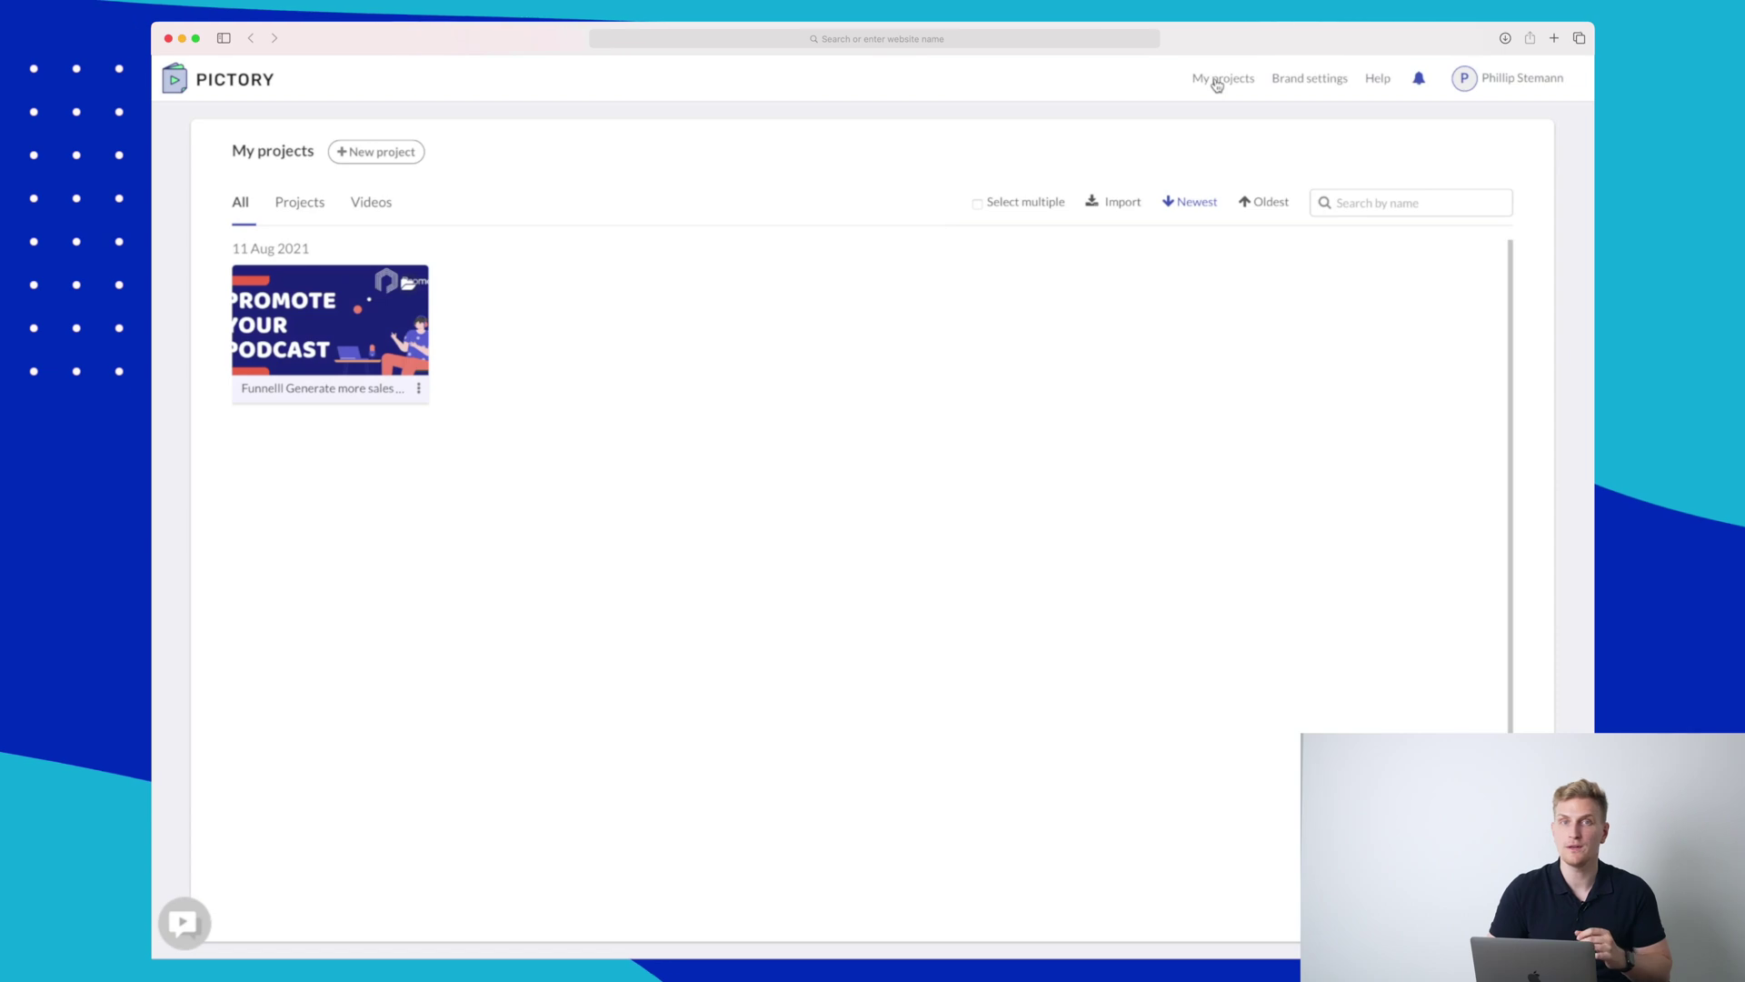
click(1320, 84)
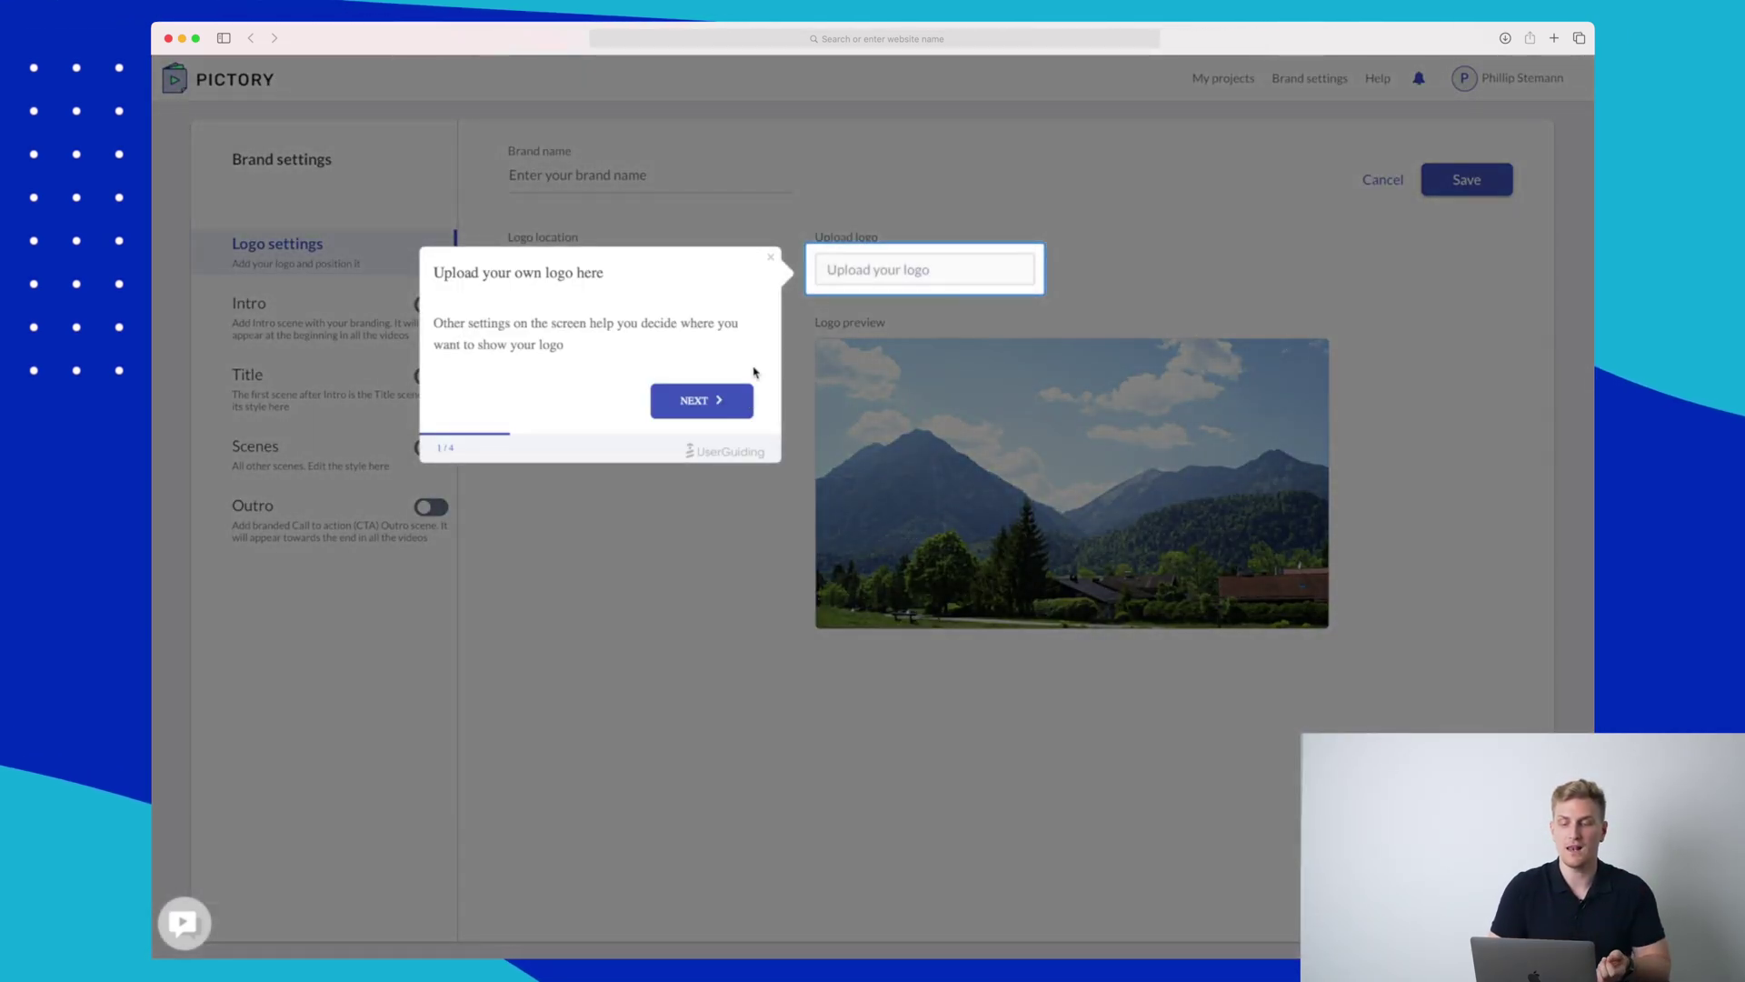
click(771, 258)
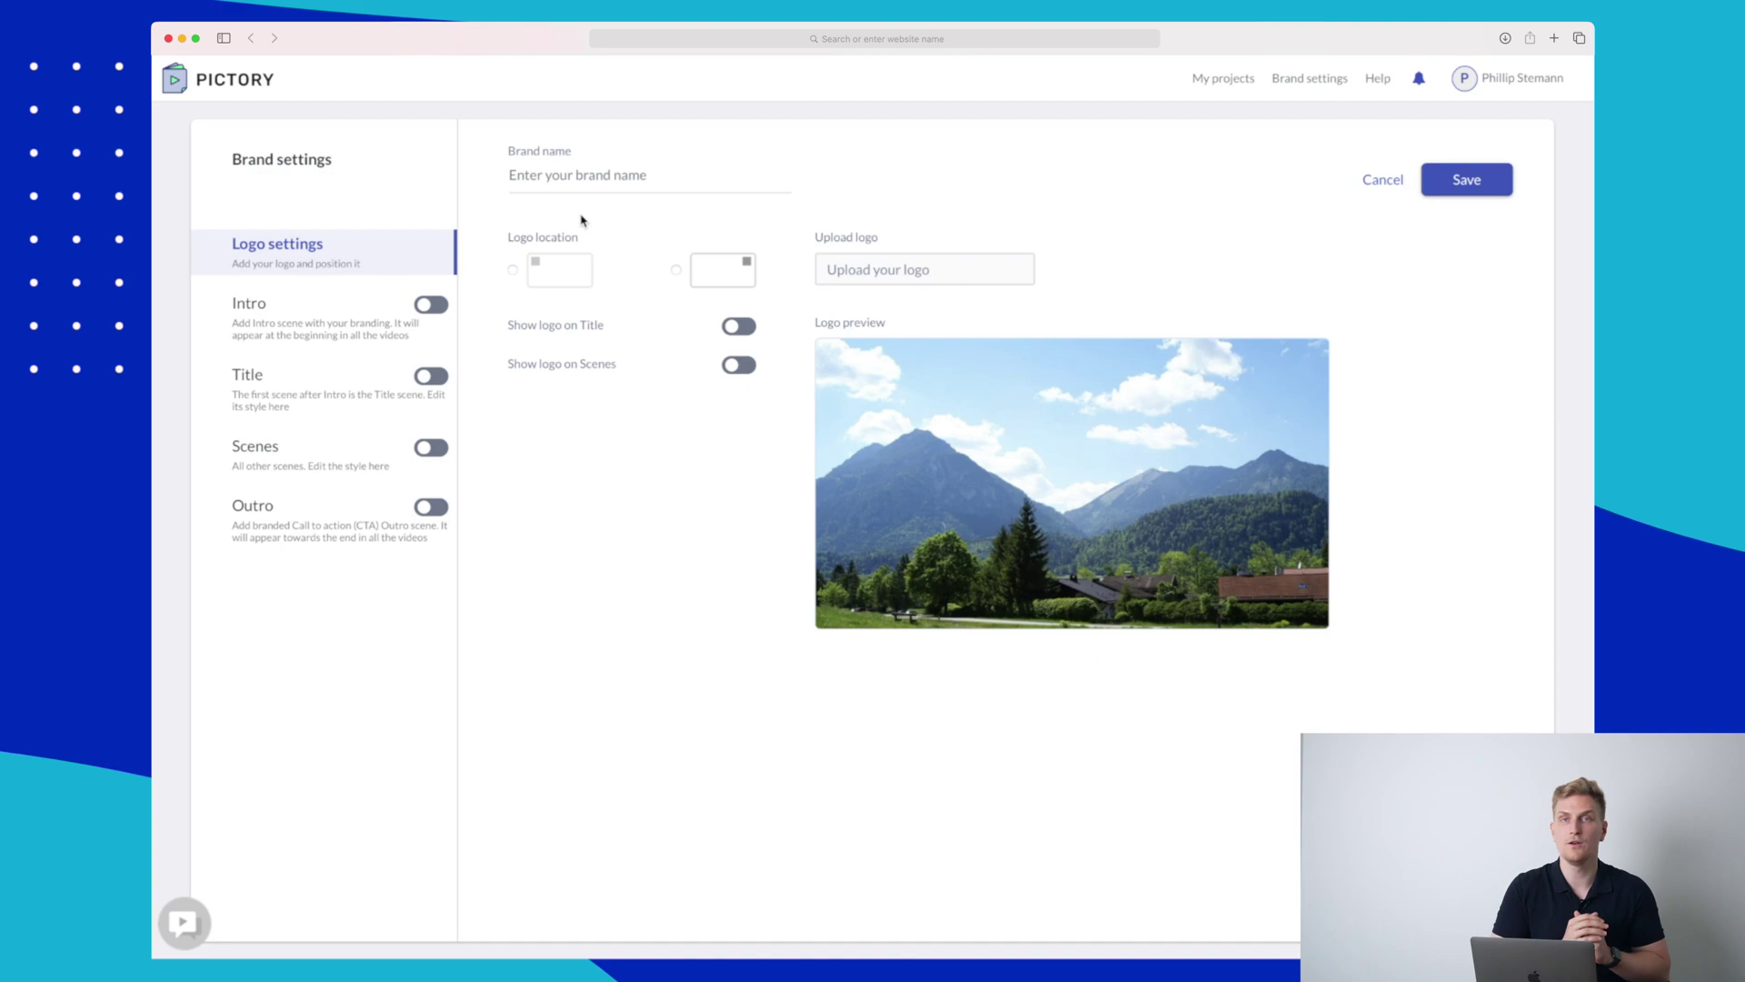
Review the Intro, Outro, Title and Scenes branding options in turn.
click(290, 296)
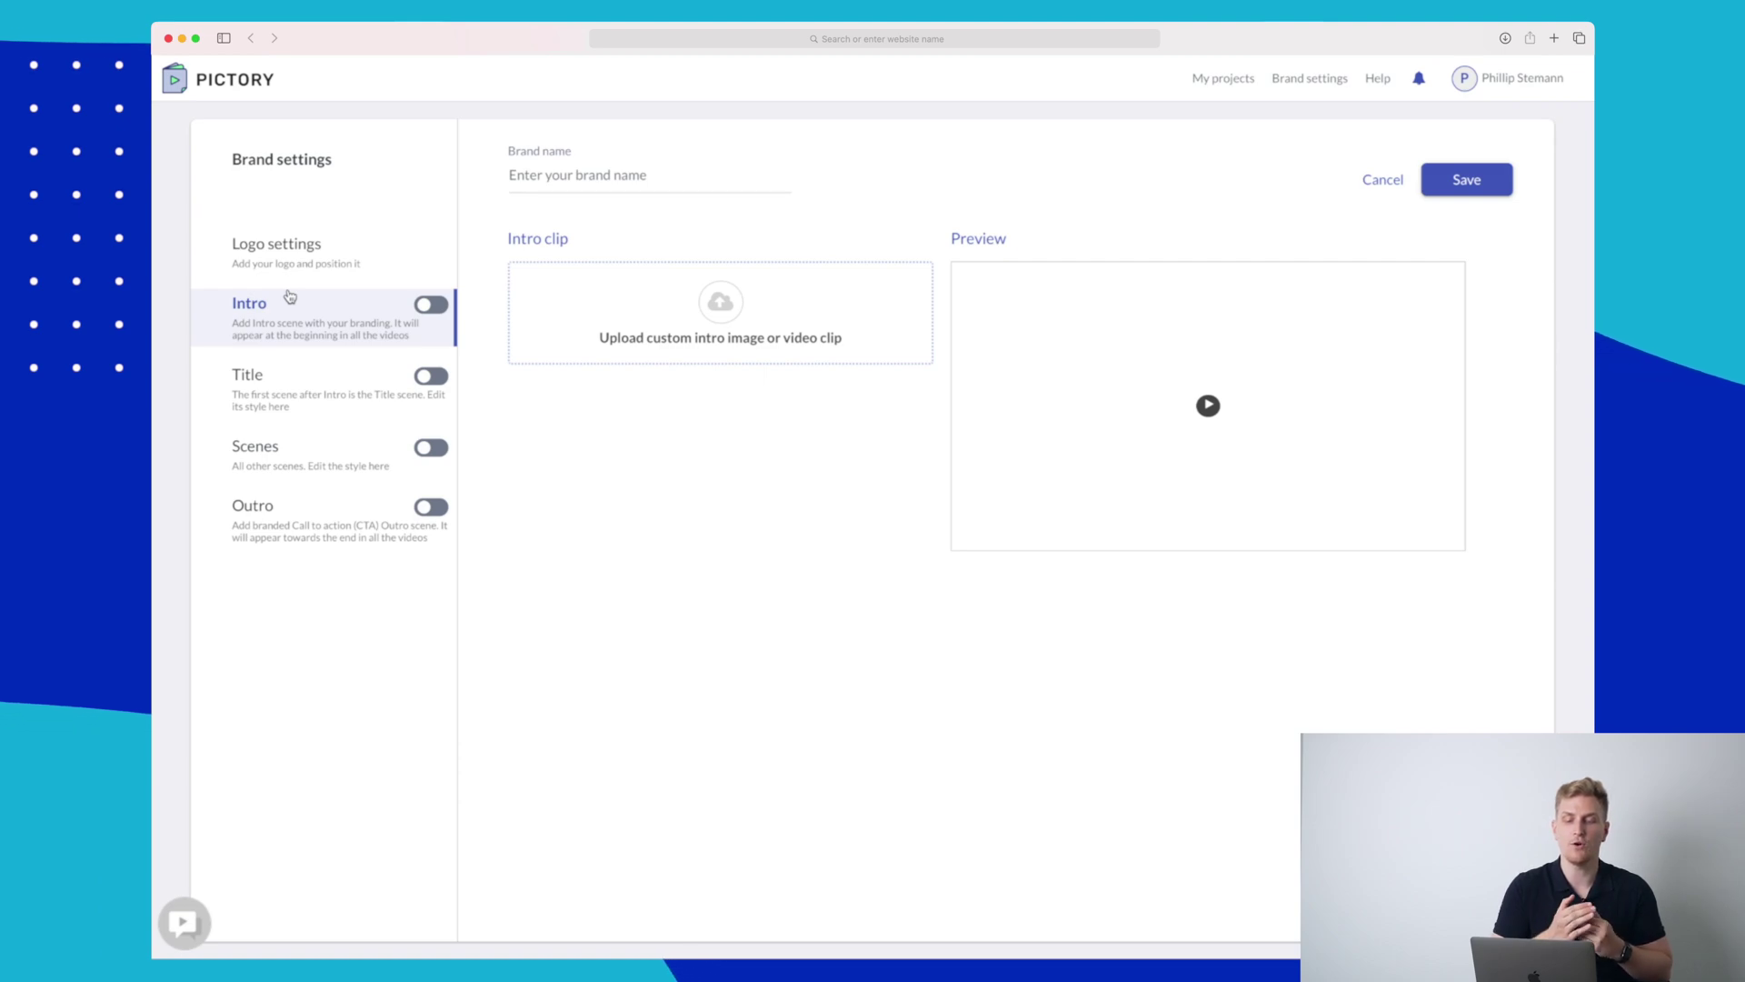
click(264, 521)
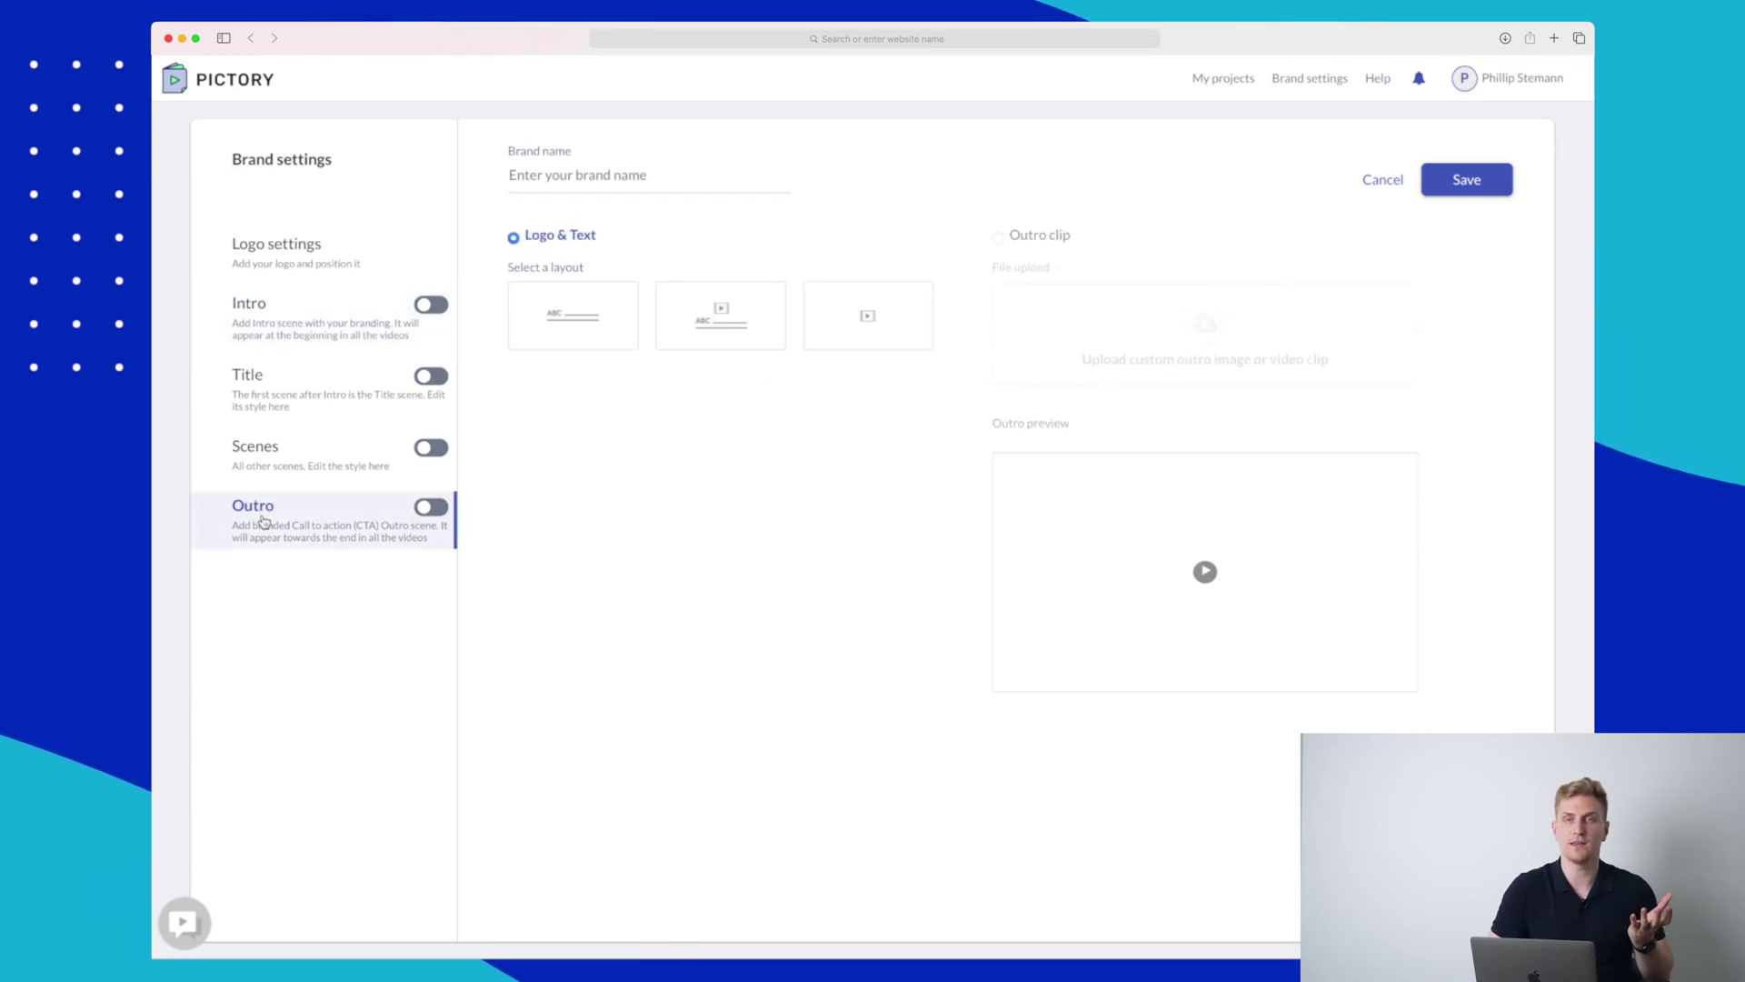
click(285, 379)
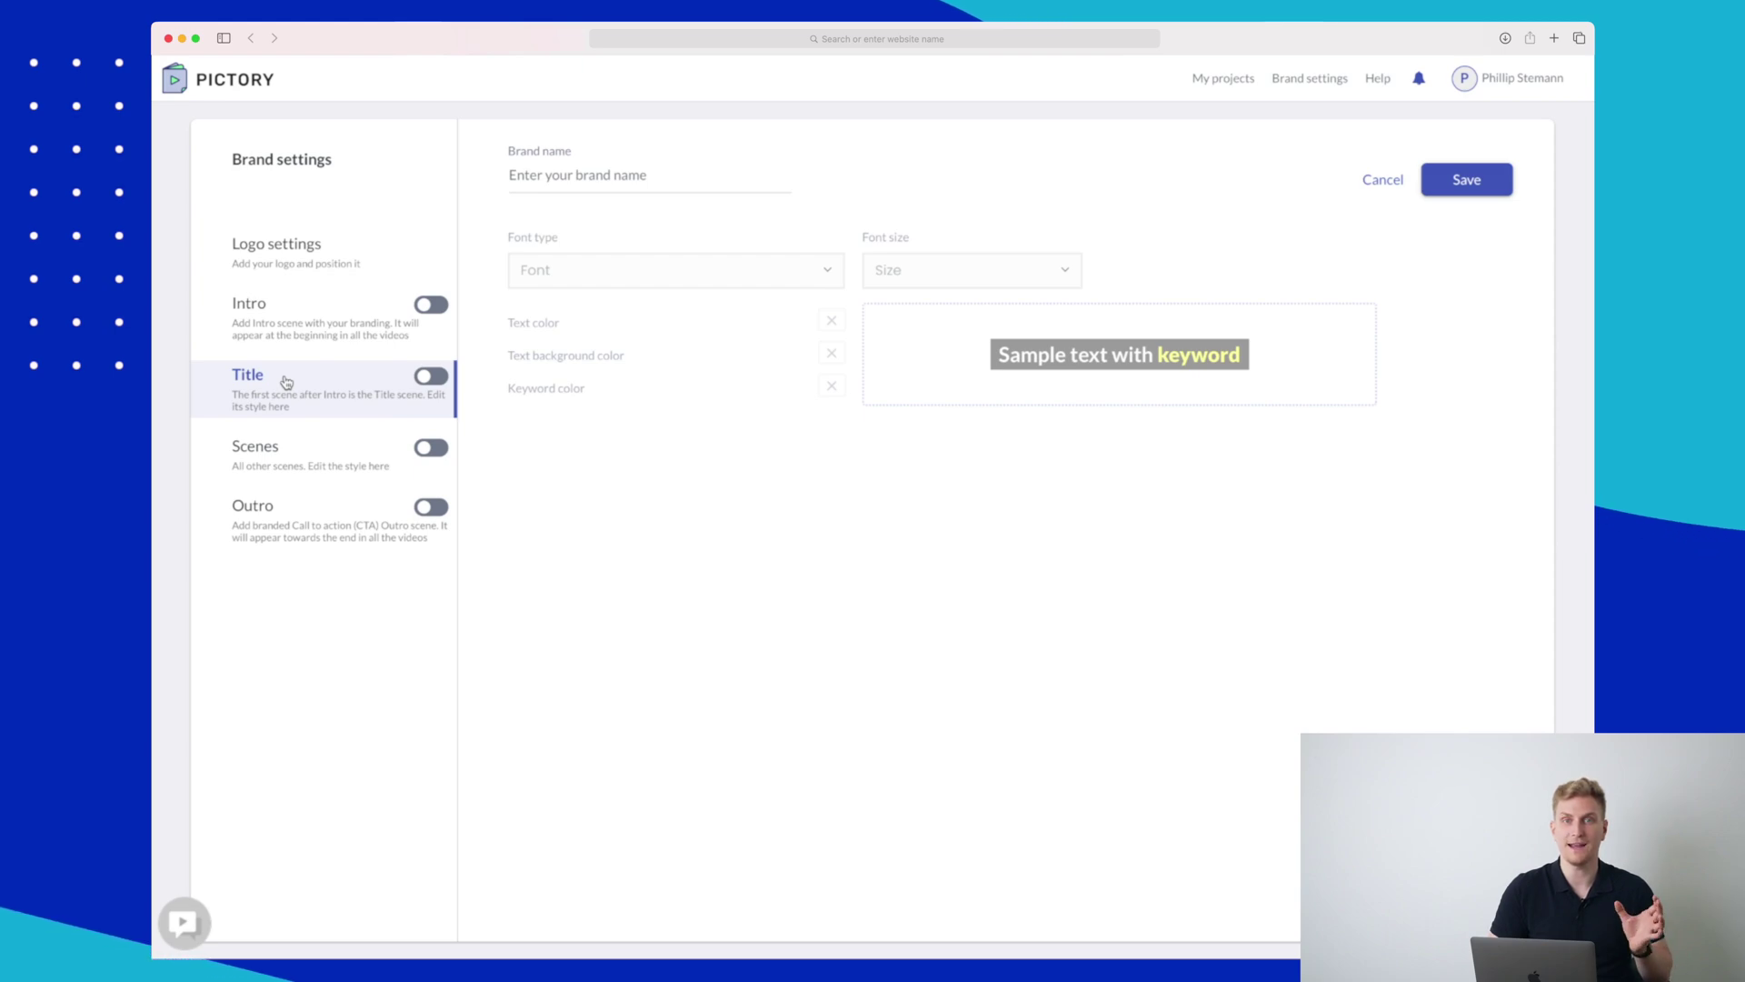
click(291, 453)
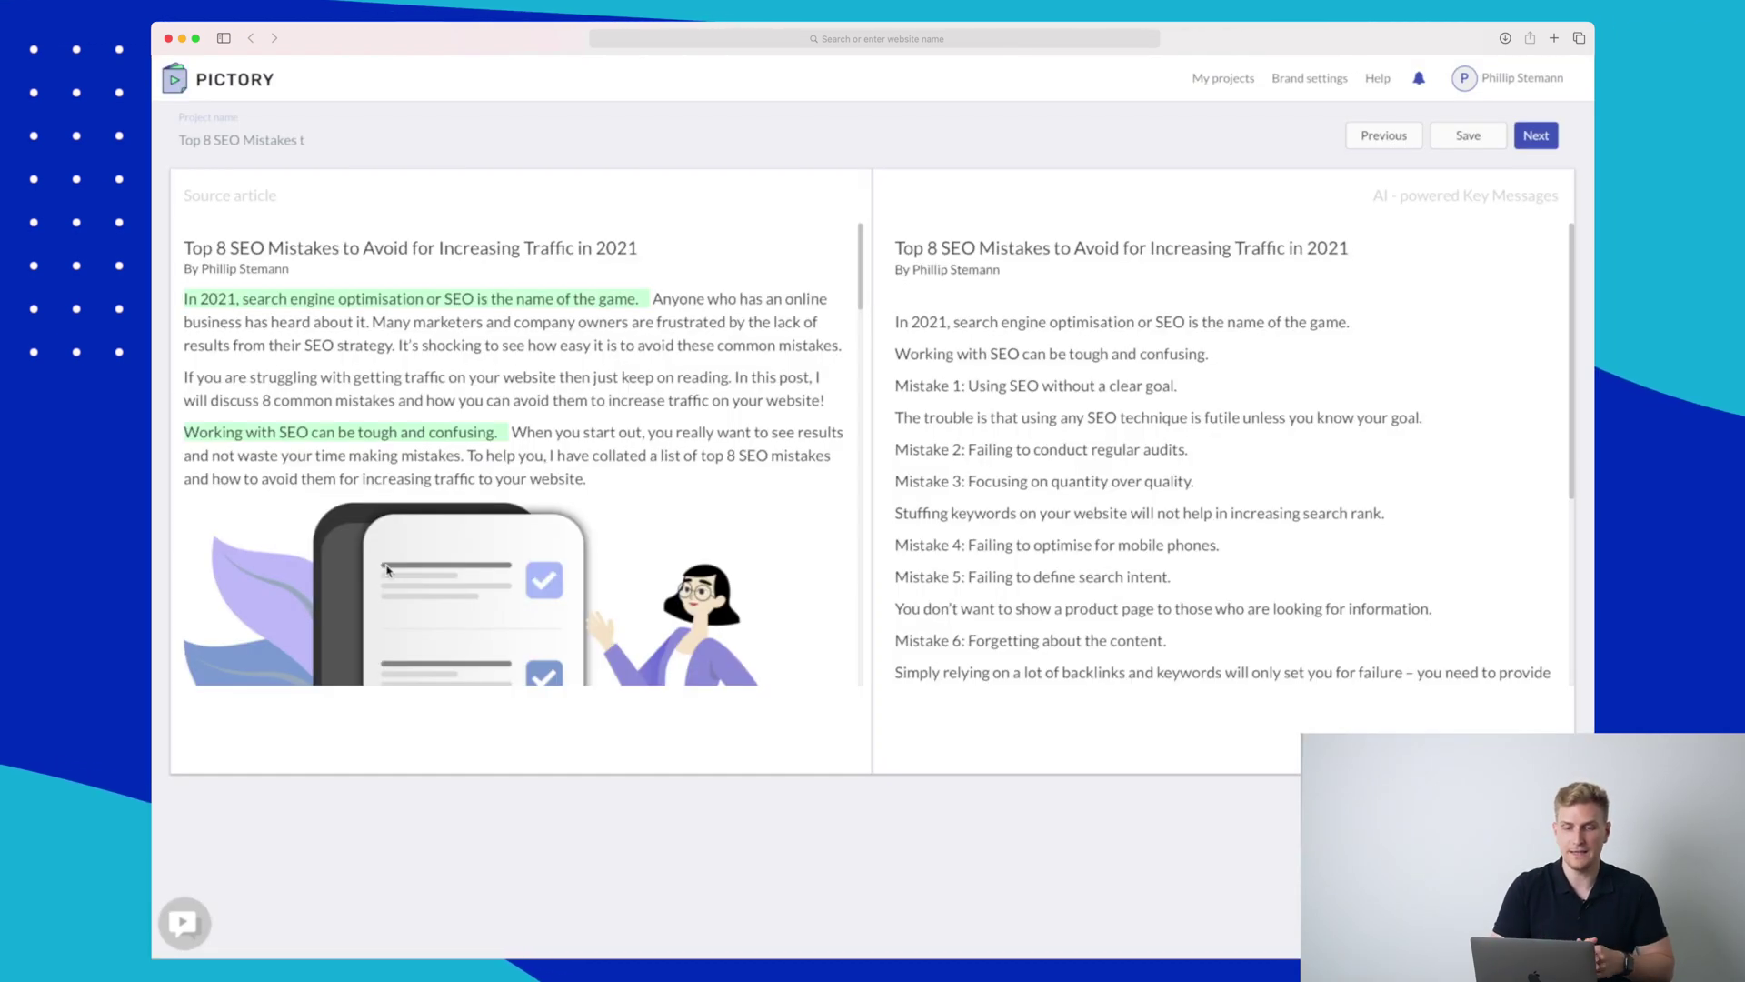
Read through the source article and AI key messages down to the FAQ, then proceed with Next.
scroll(443, 537, down, 15)
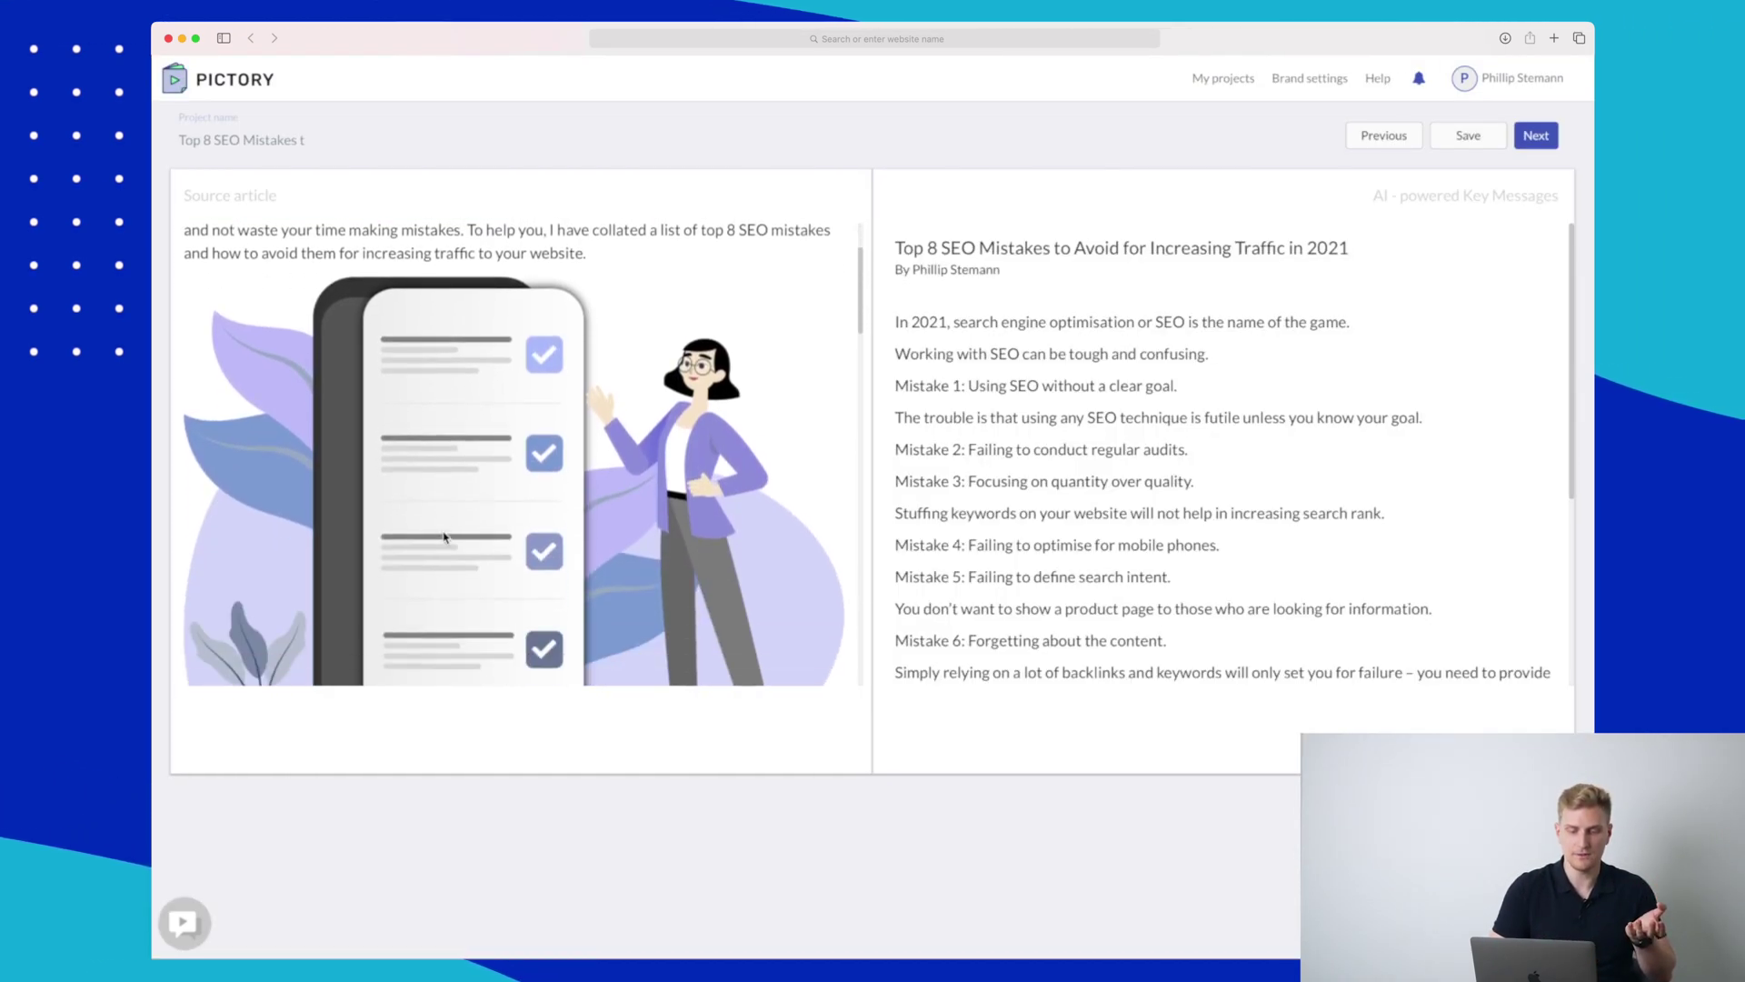
scroll(443, 537, down, 20)
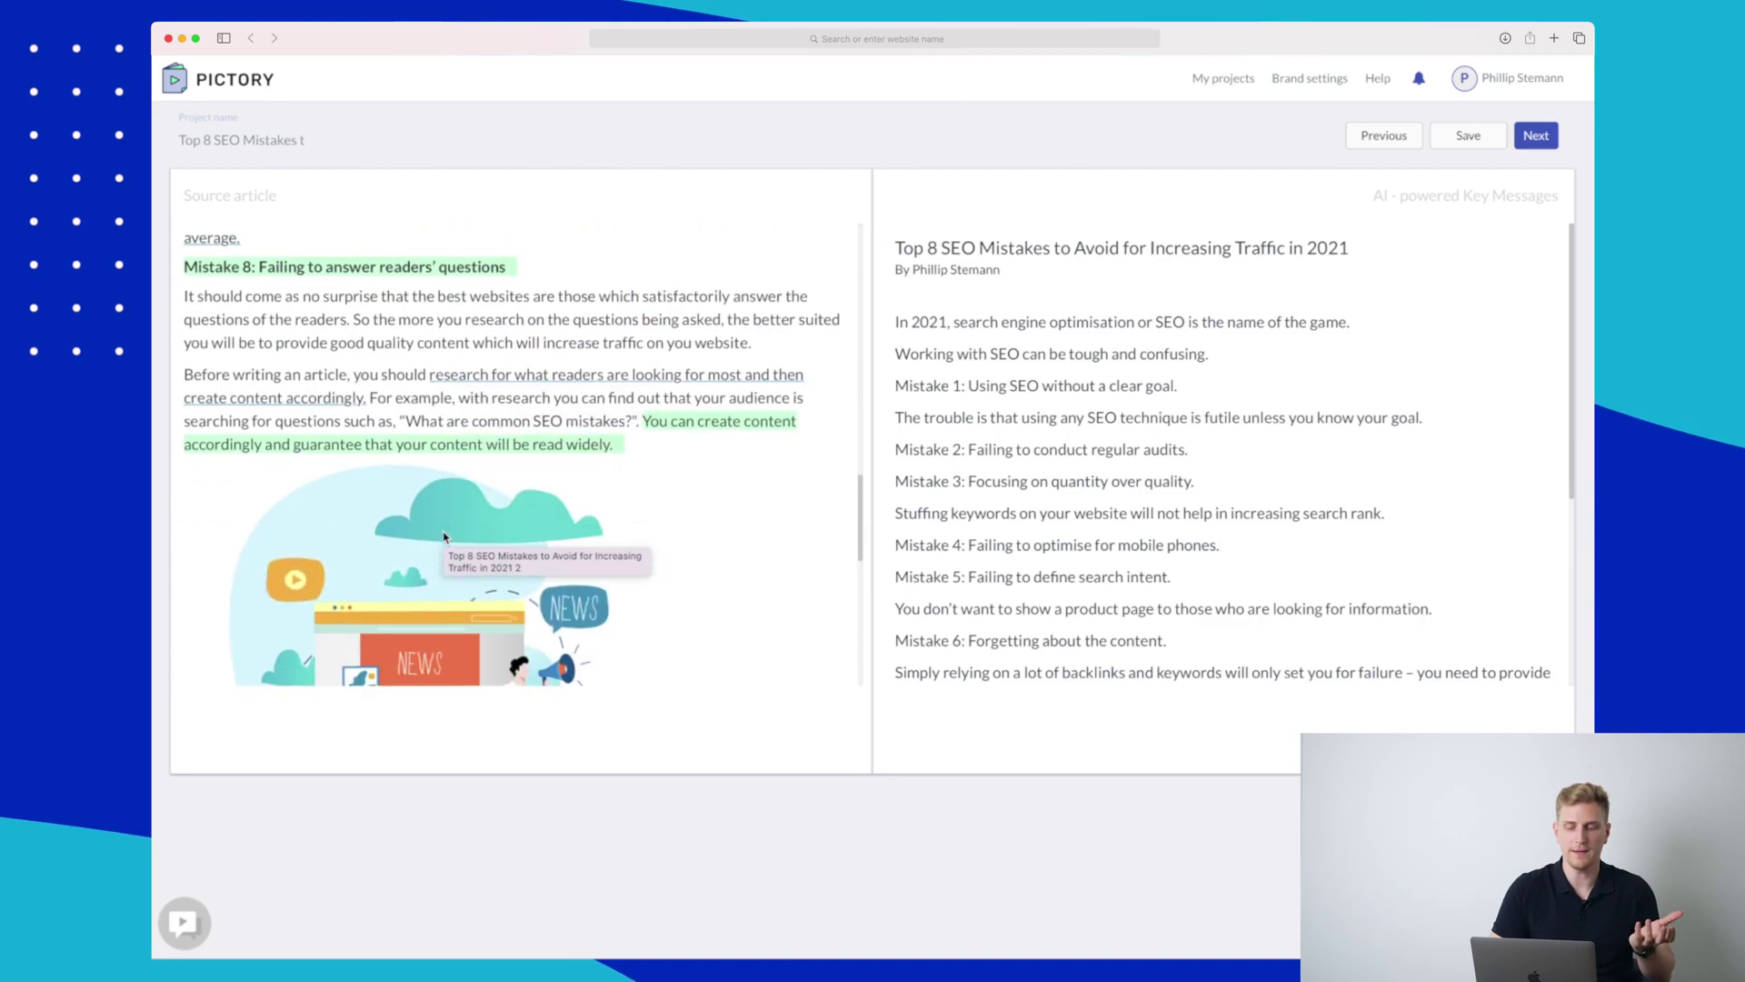
scroll(444, 537, down, 5)
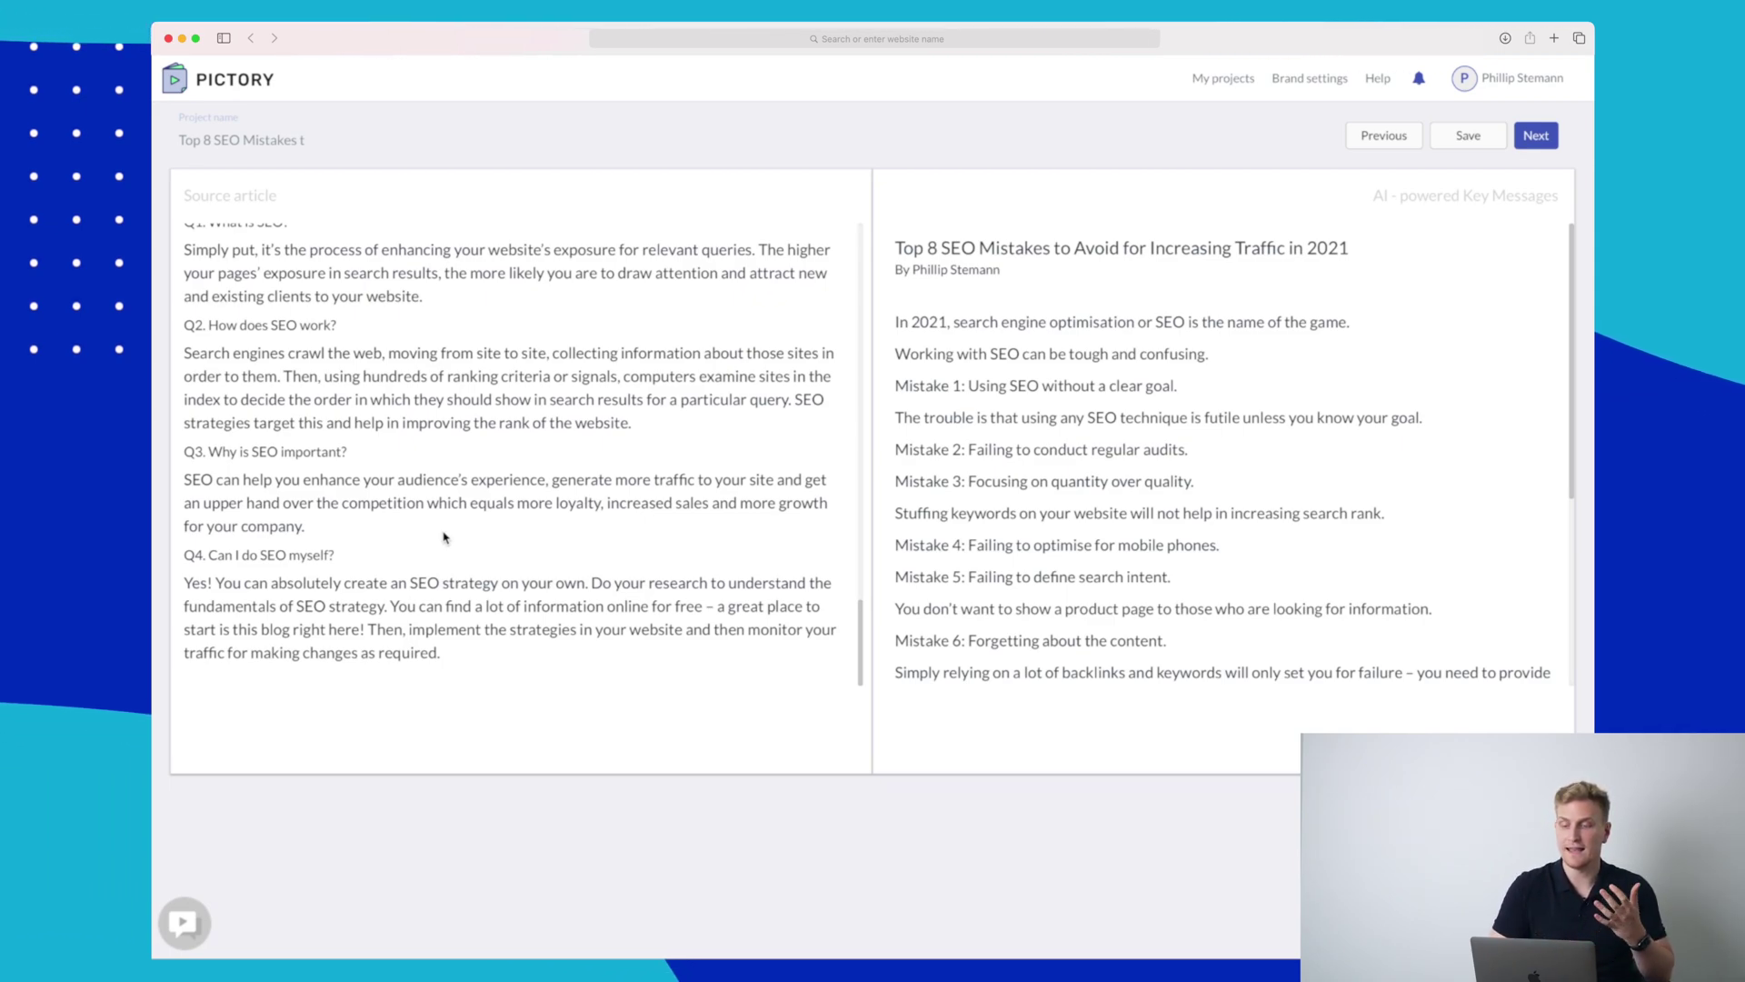
scroll(1138, 497, down, 2)
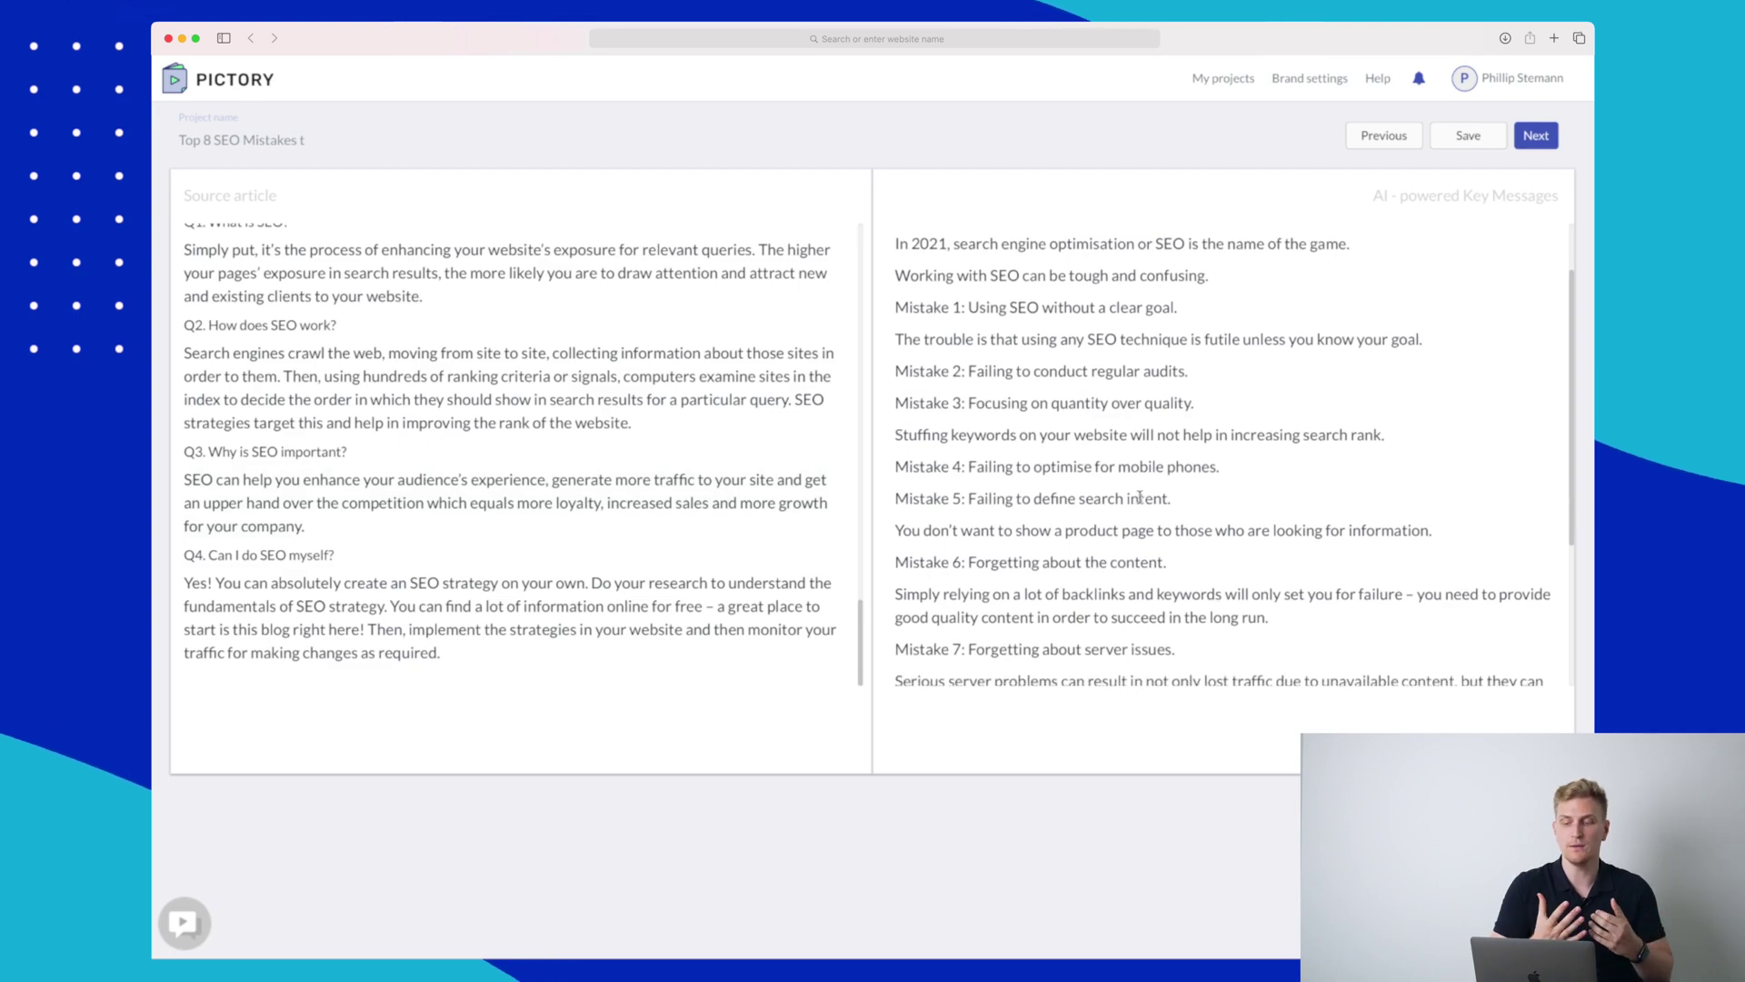
scroll(1138, 497, down, 2)
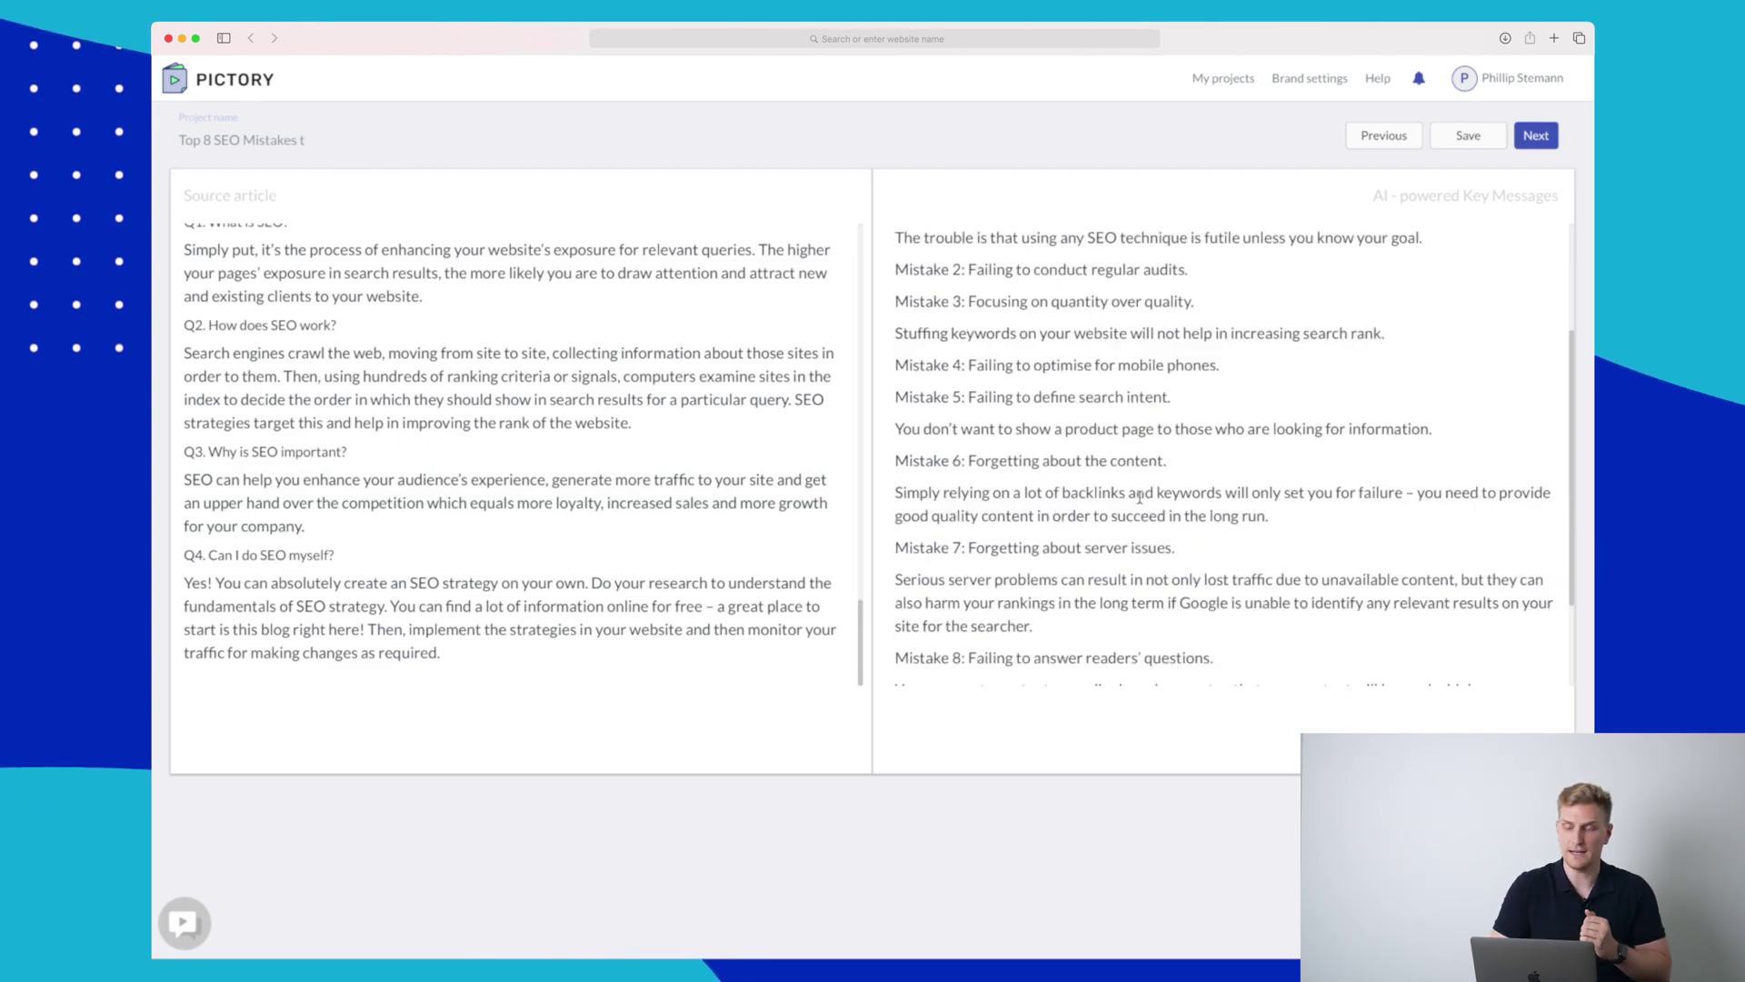
scroll(1139, 497, down, 3)
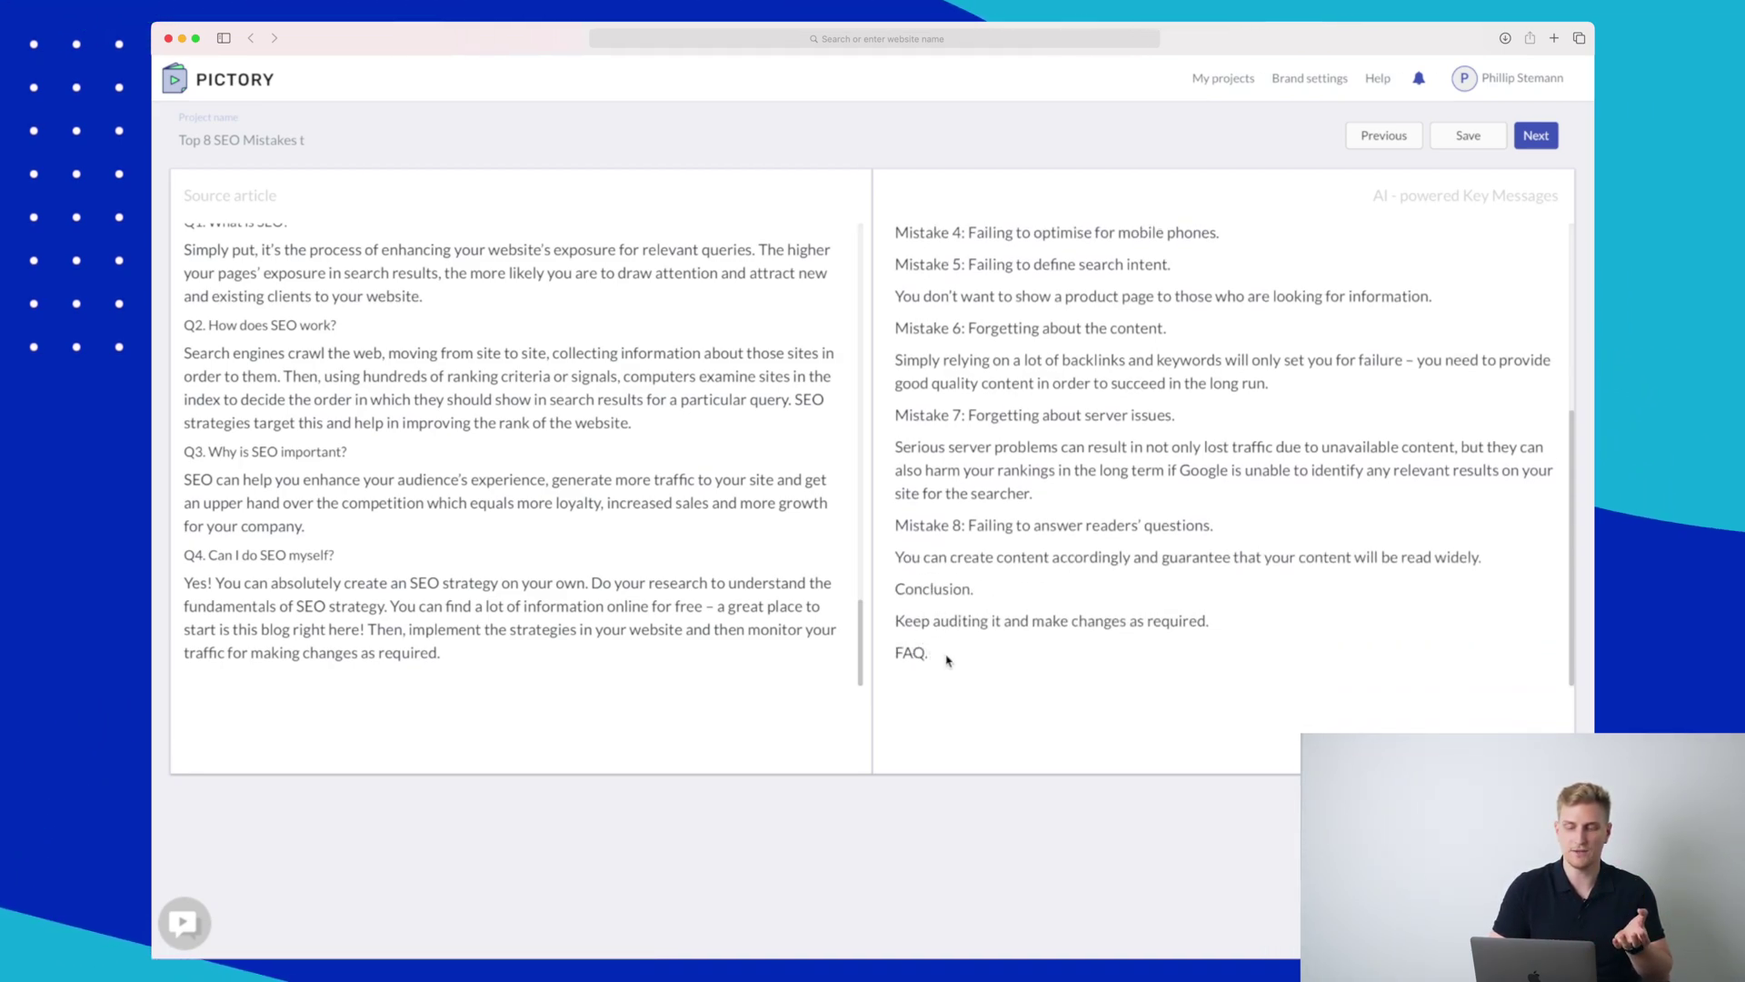
drag(947, 660, 896, 658)
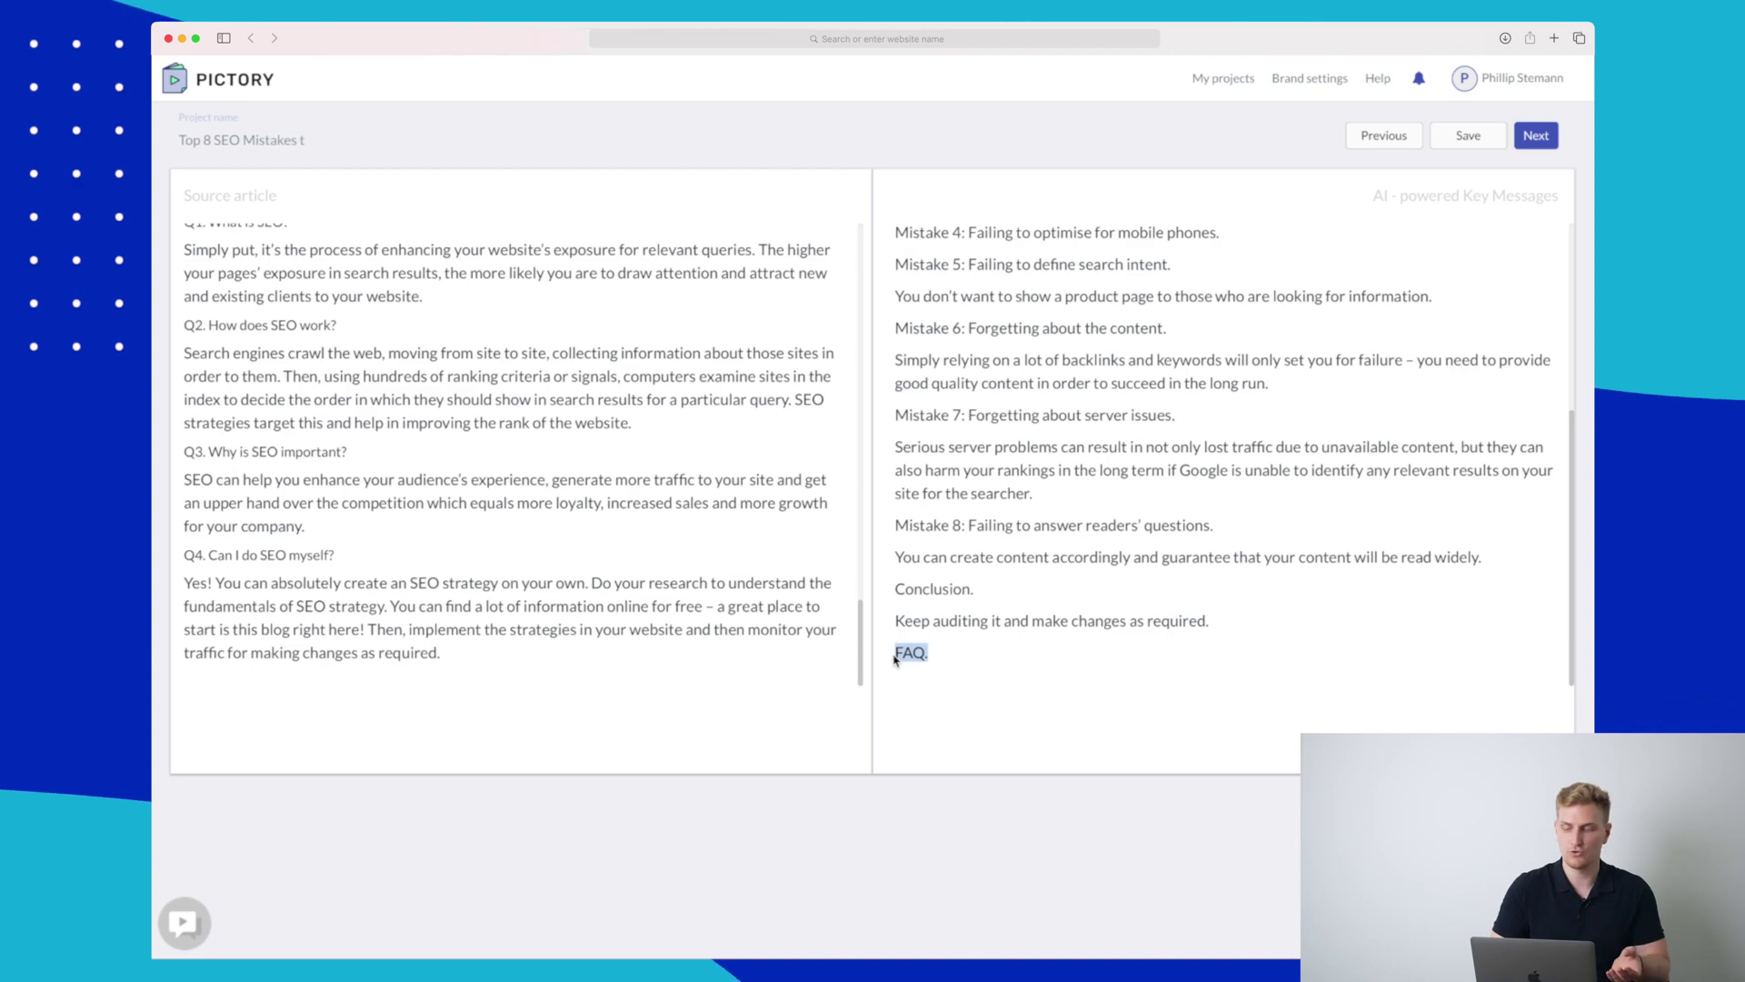
click(936, 661)
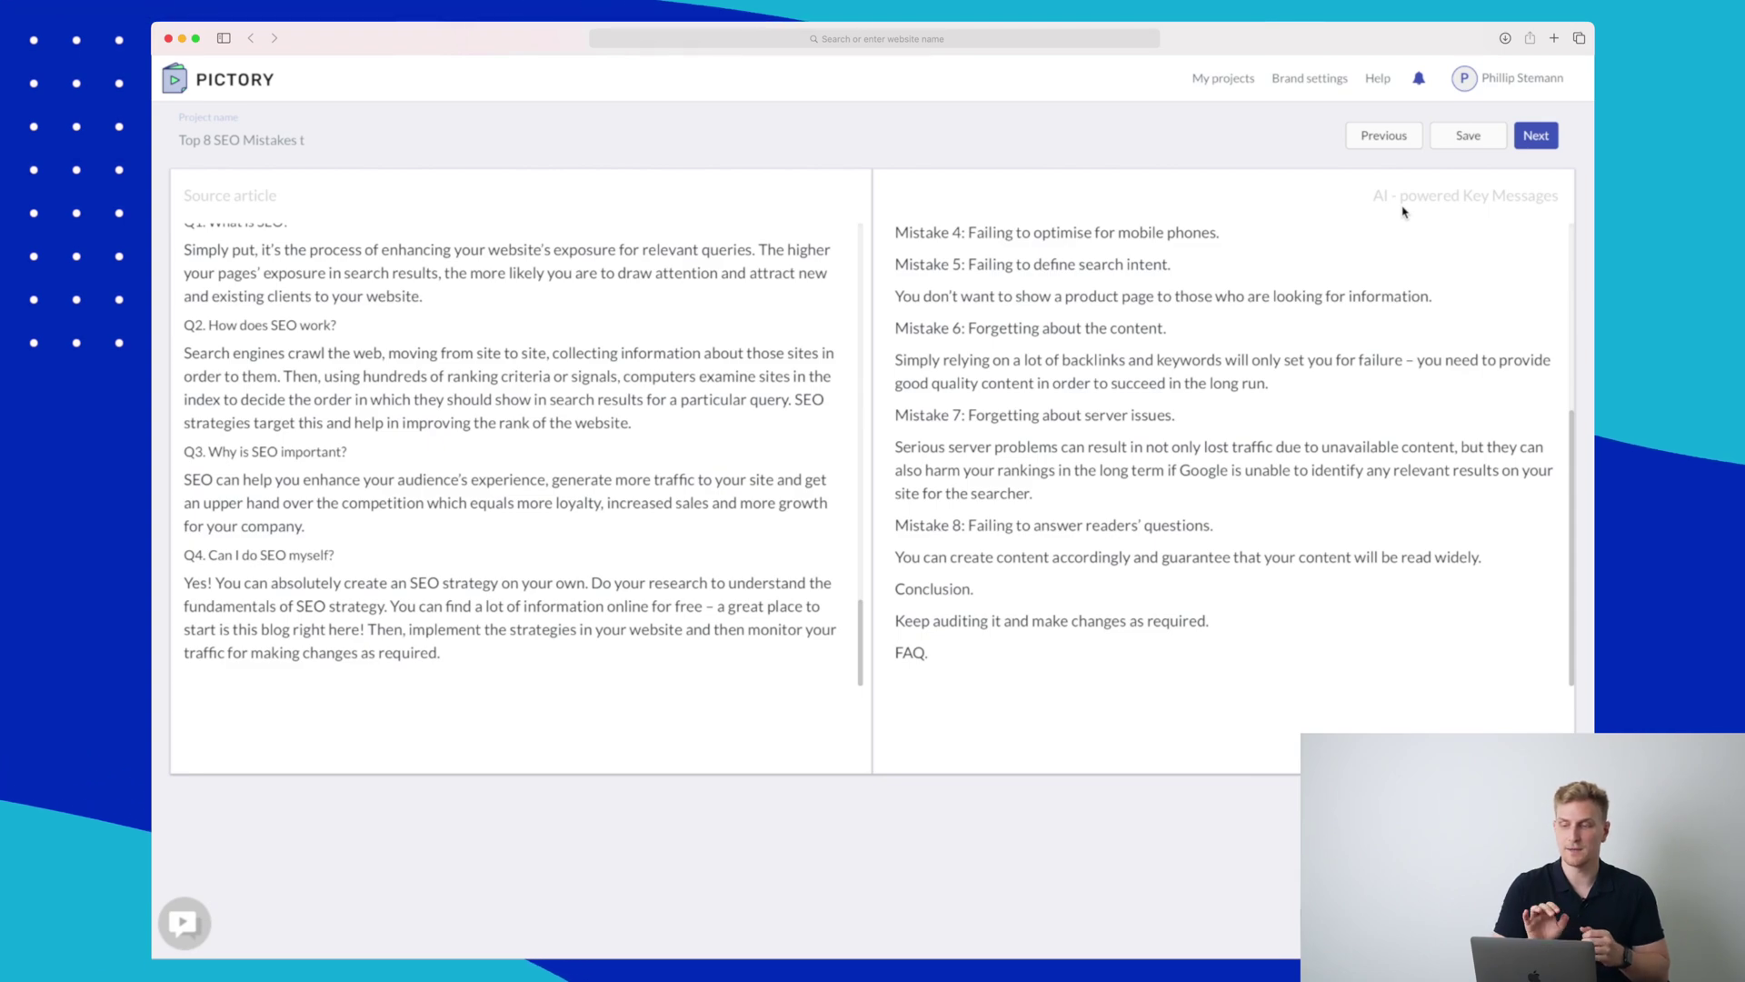
click(1536, 136)
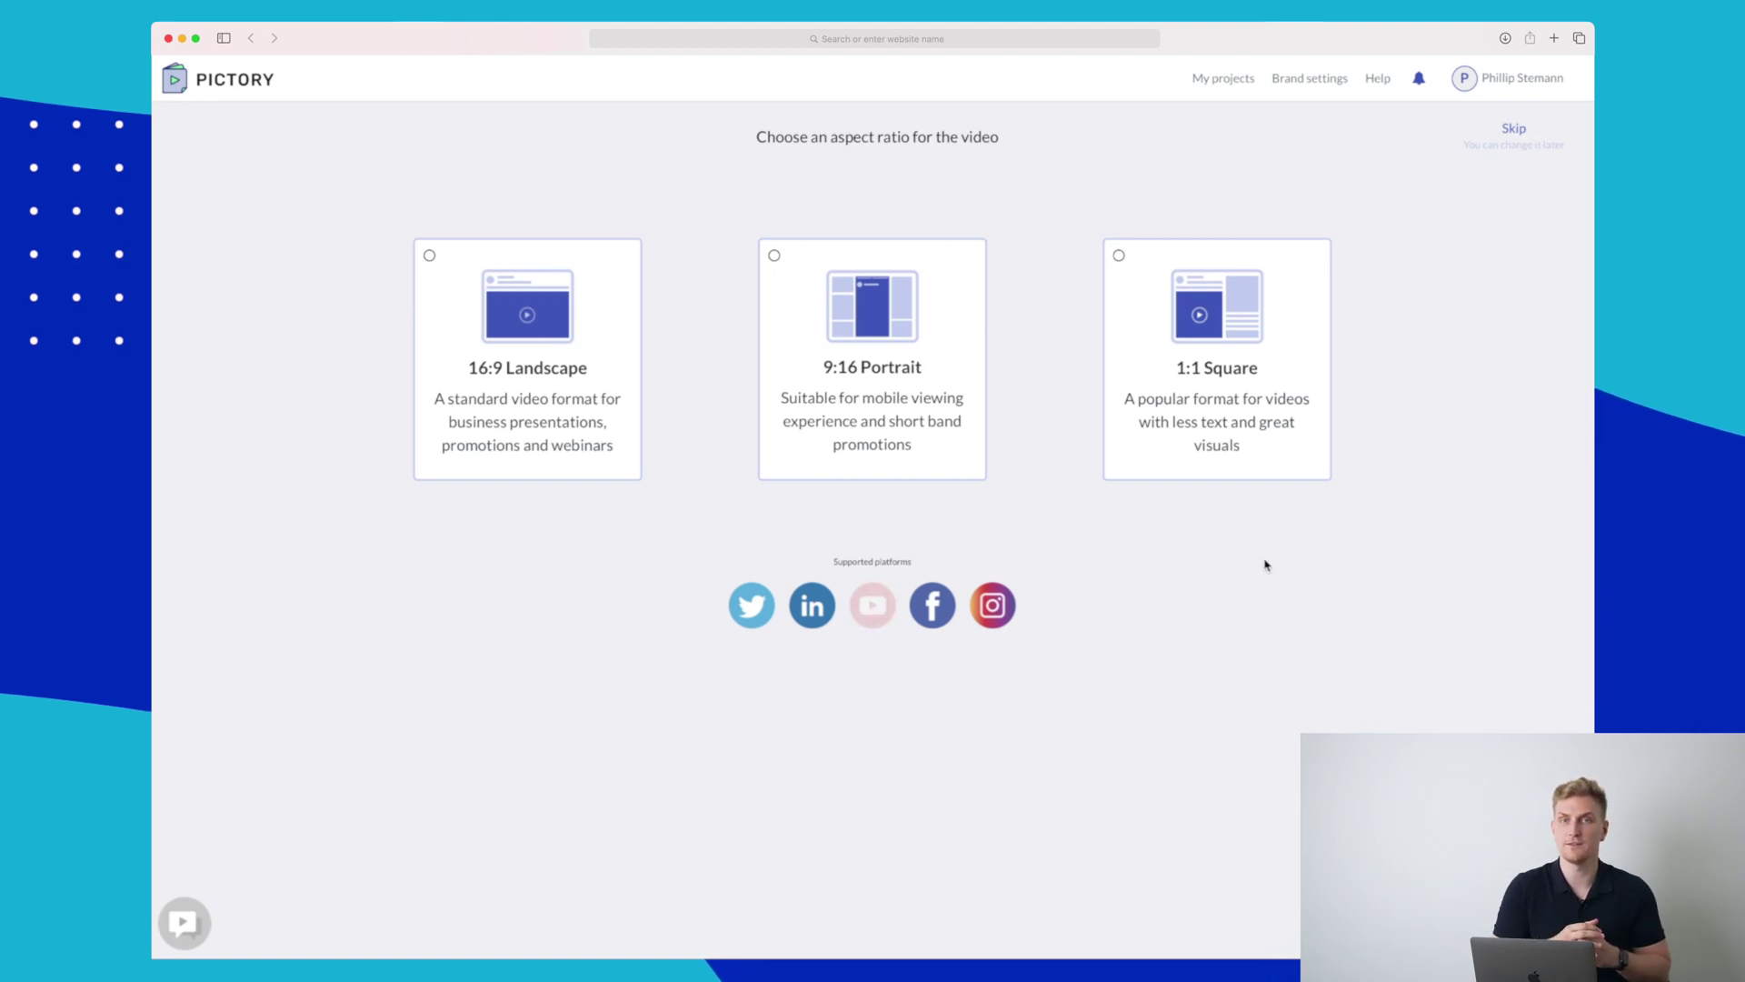
Compare the 1:1, 9:16 and 16:9 formats, then confirm 16:9 Landscape to build the storyboard.
click(1228, 422)
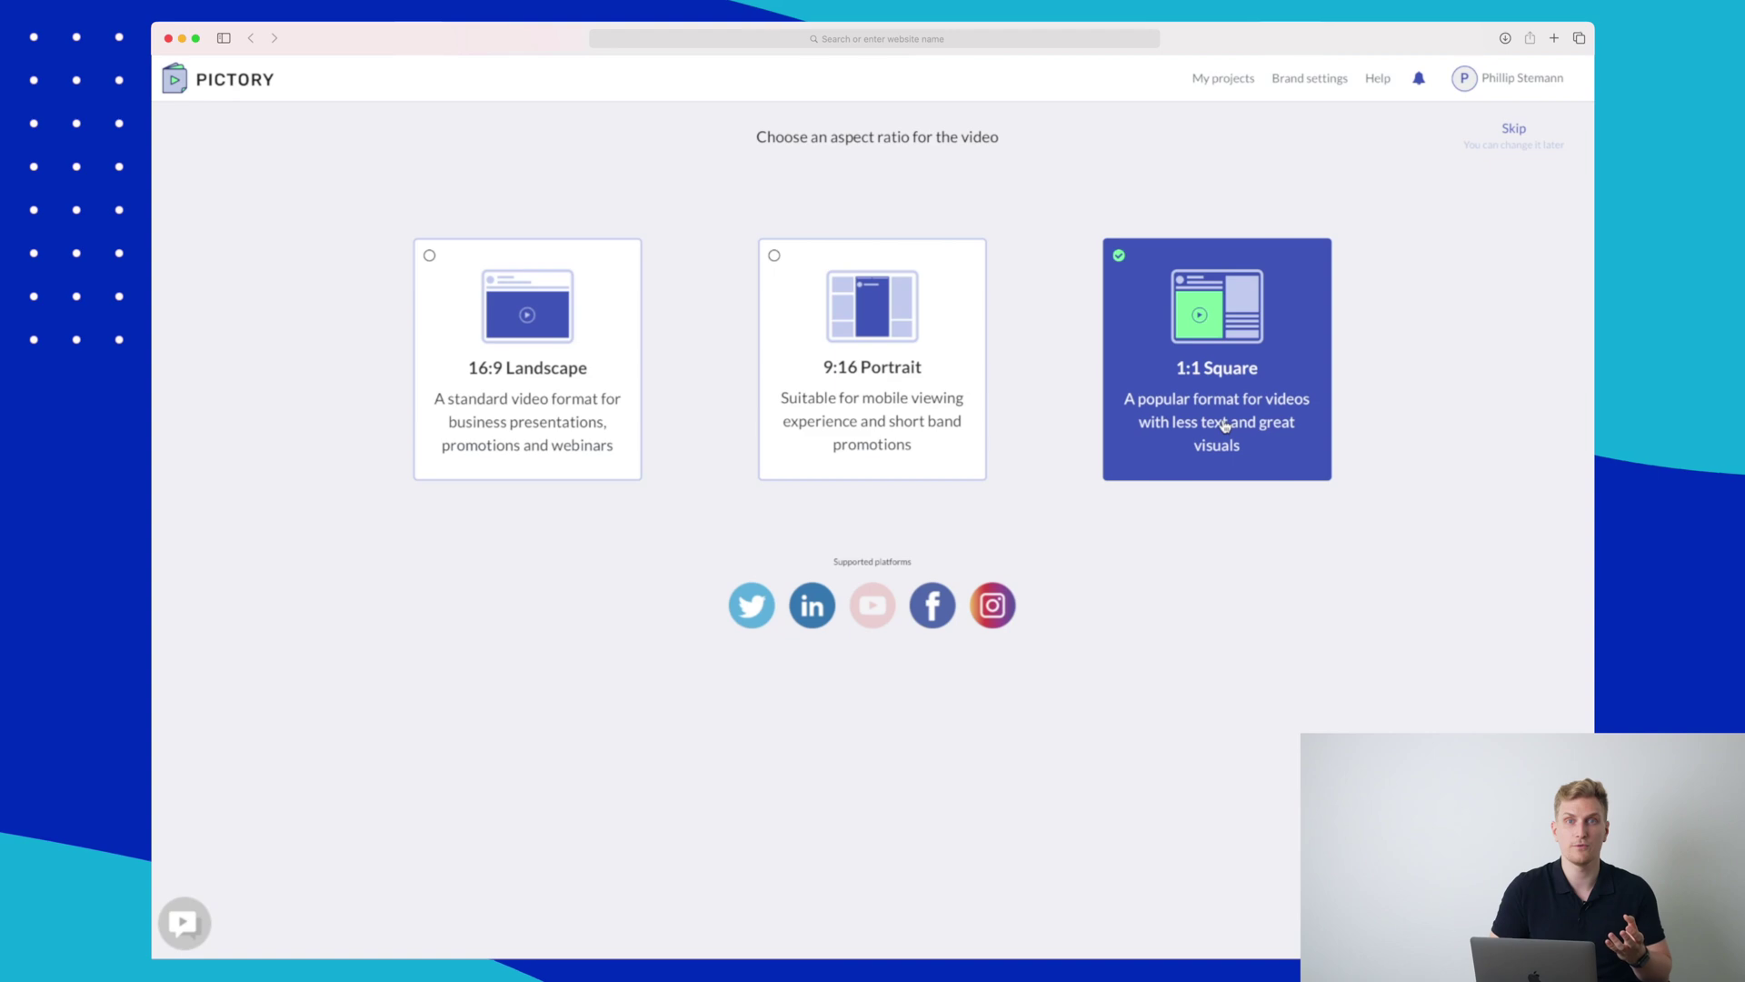
click(1222, 427)
click(556, 402)
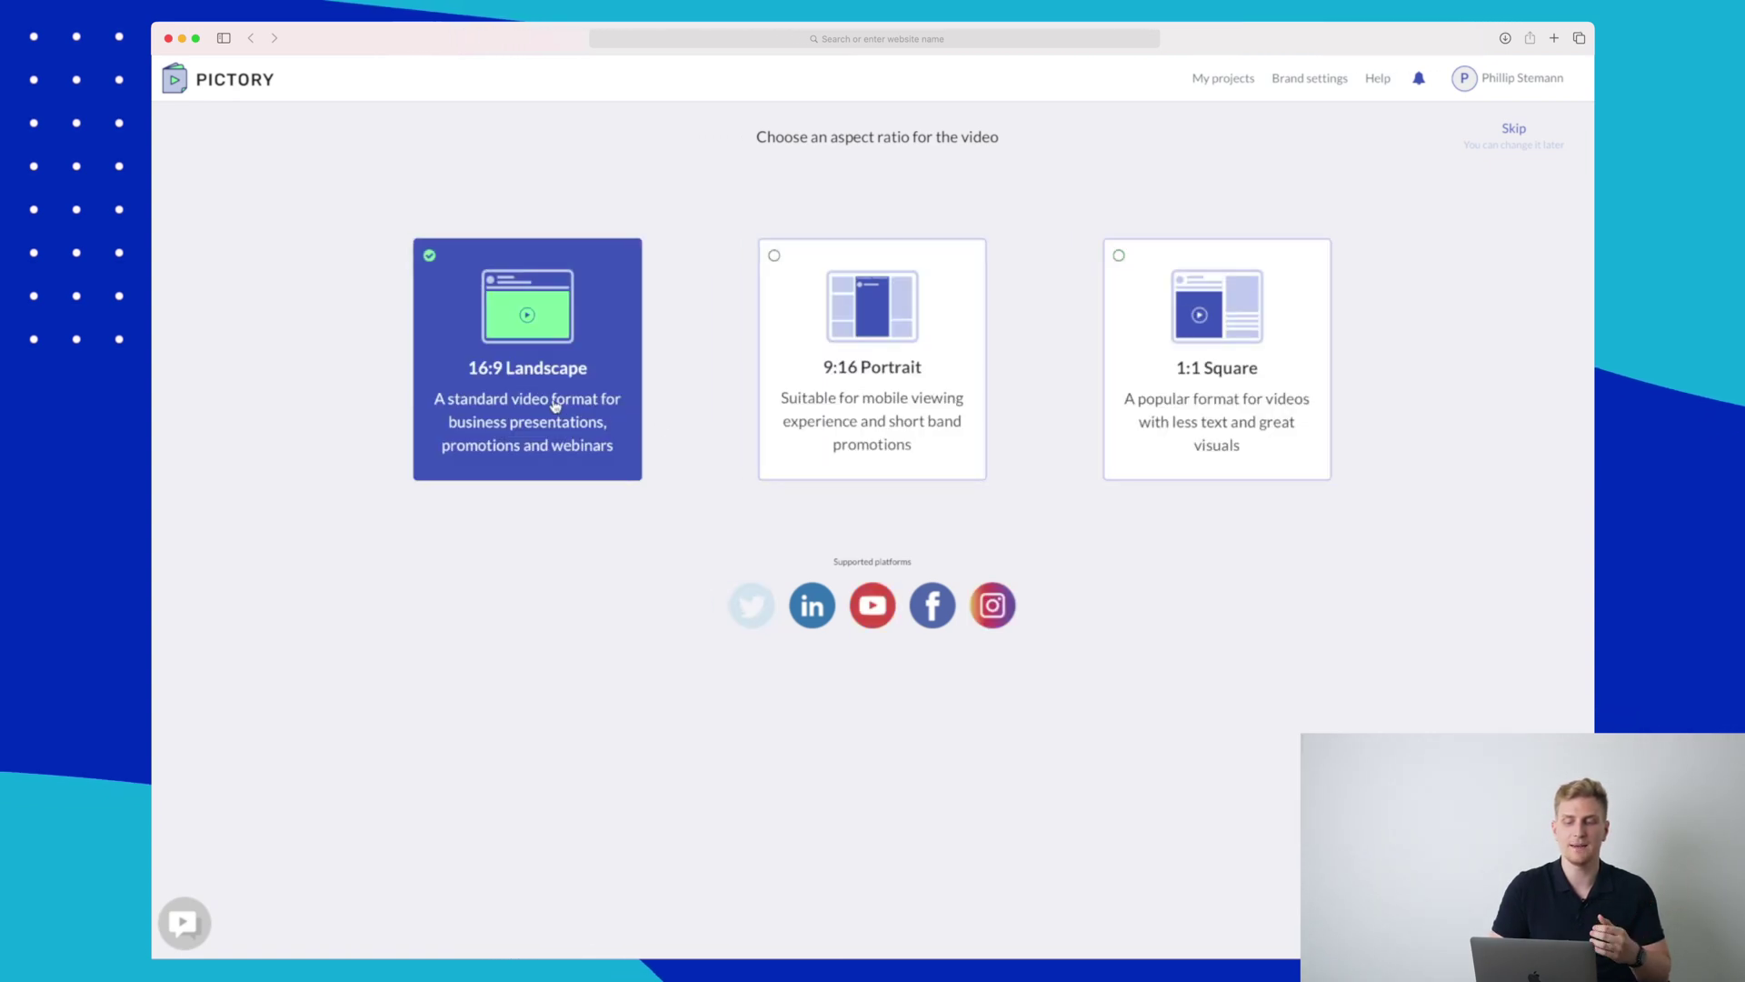
click(837, 404)
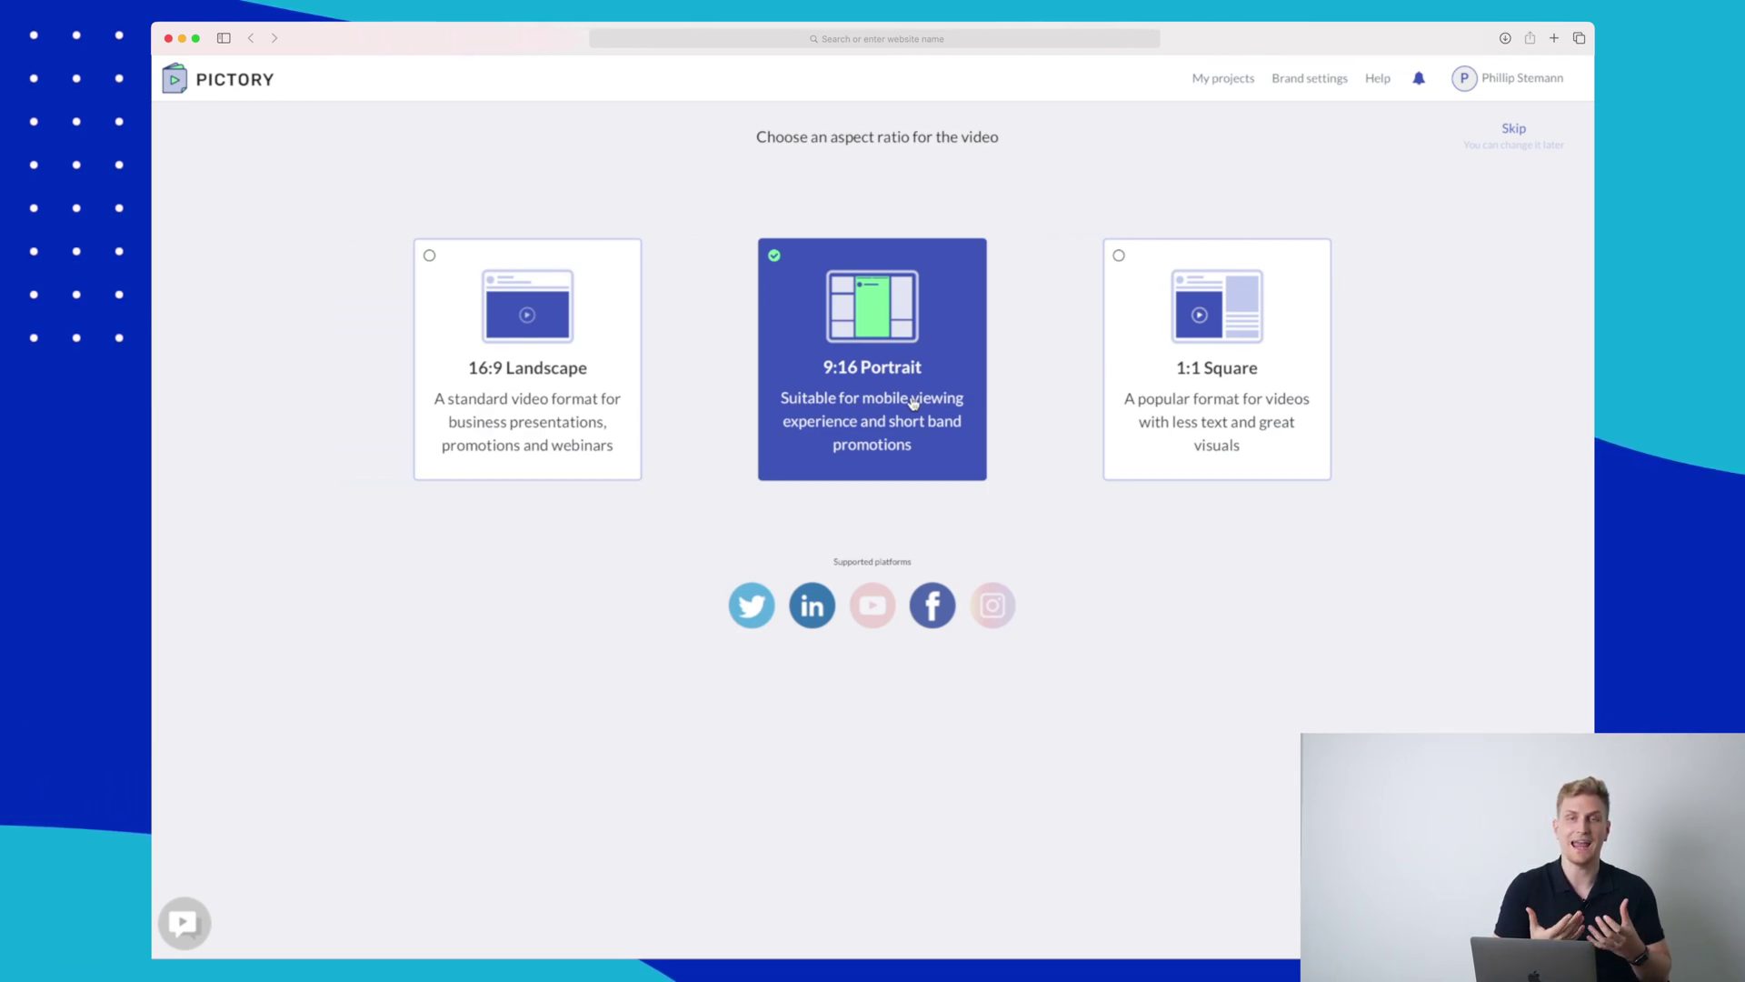
click(597, 475)
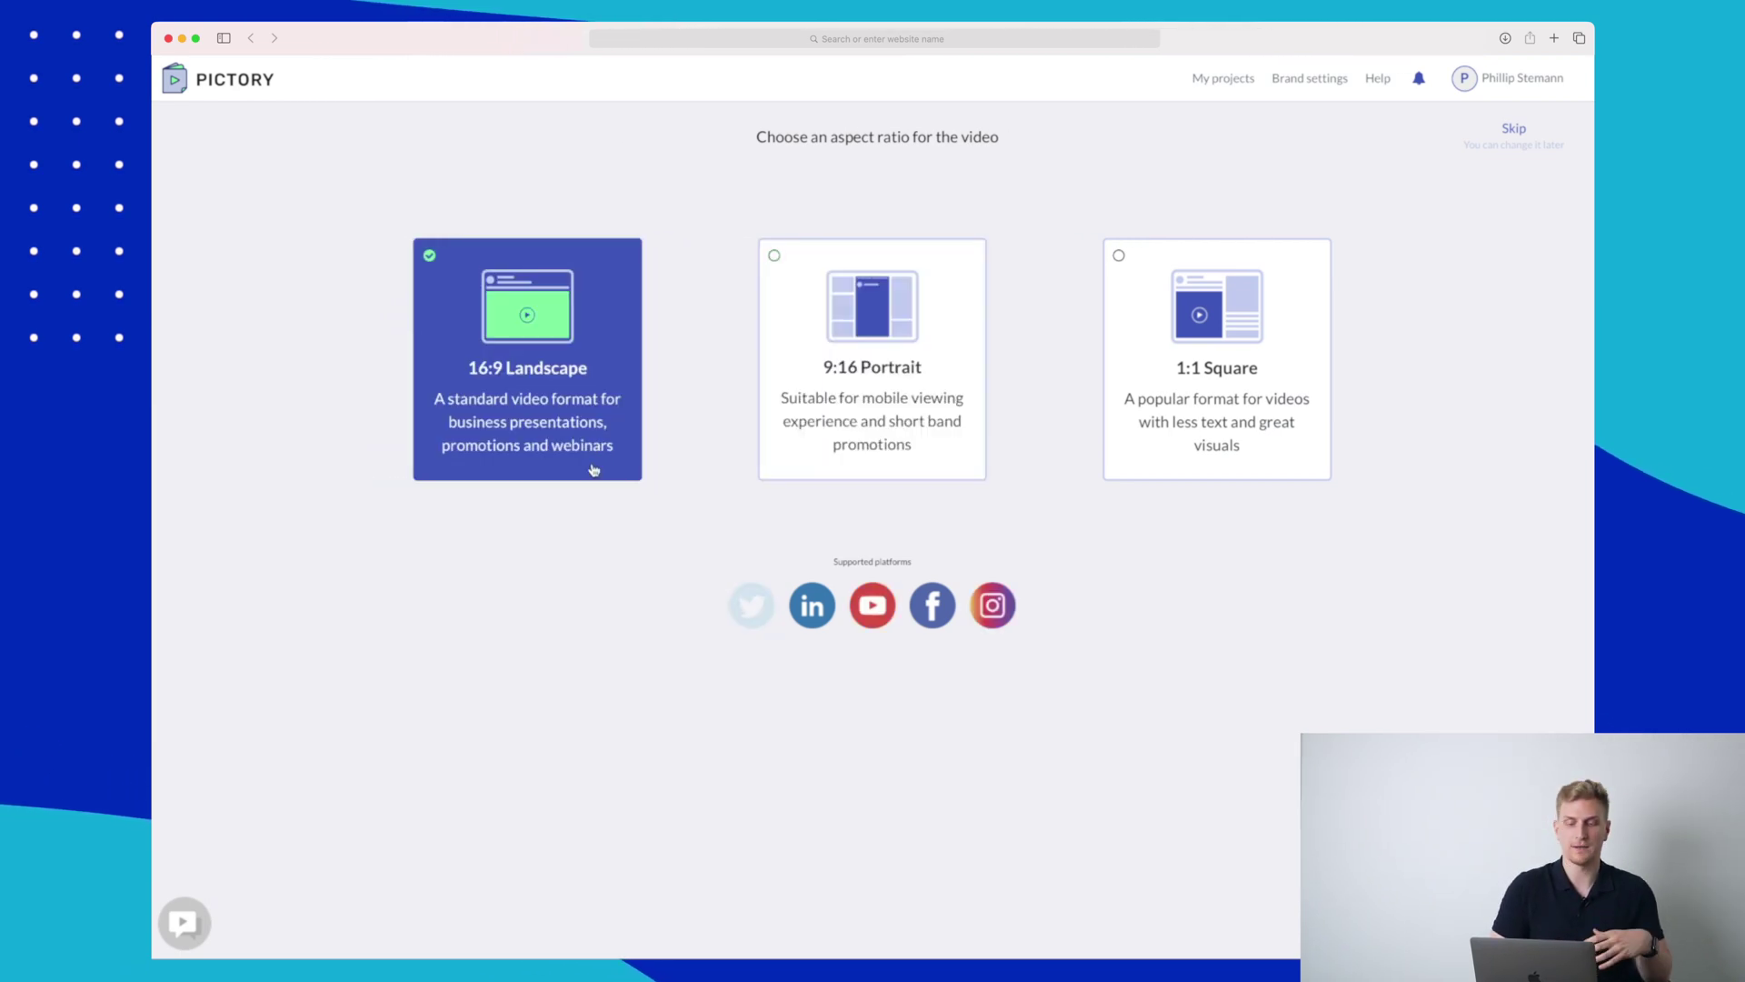
click(575, 412)
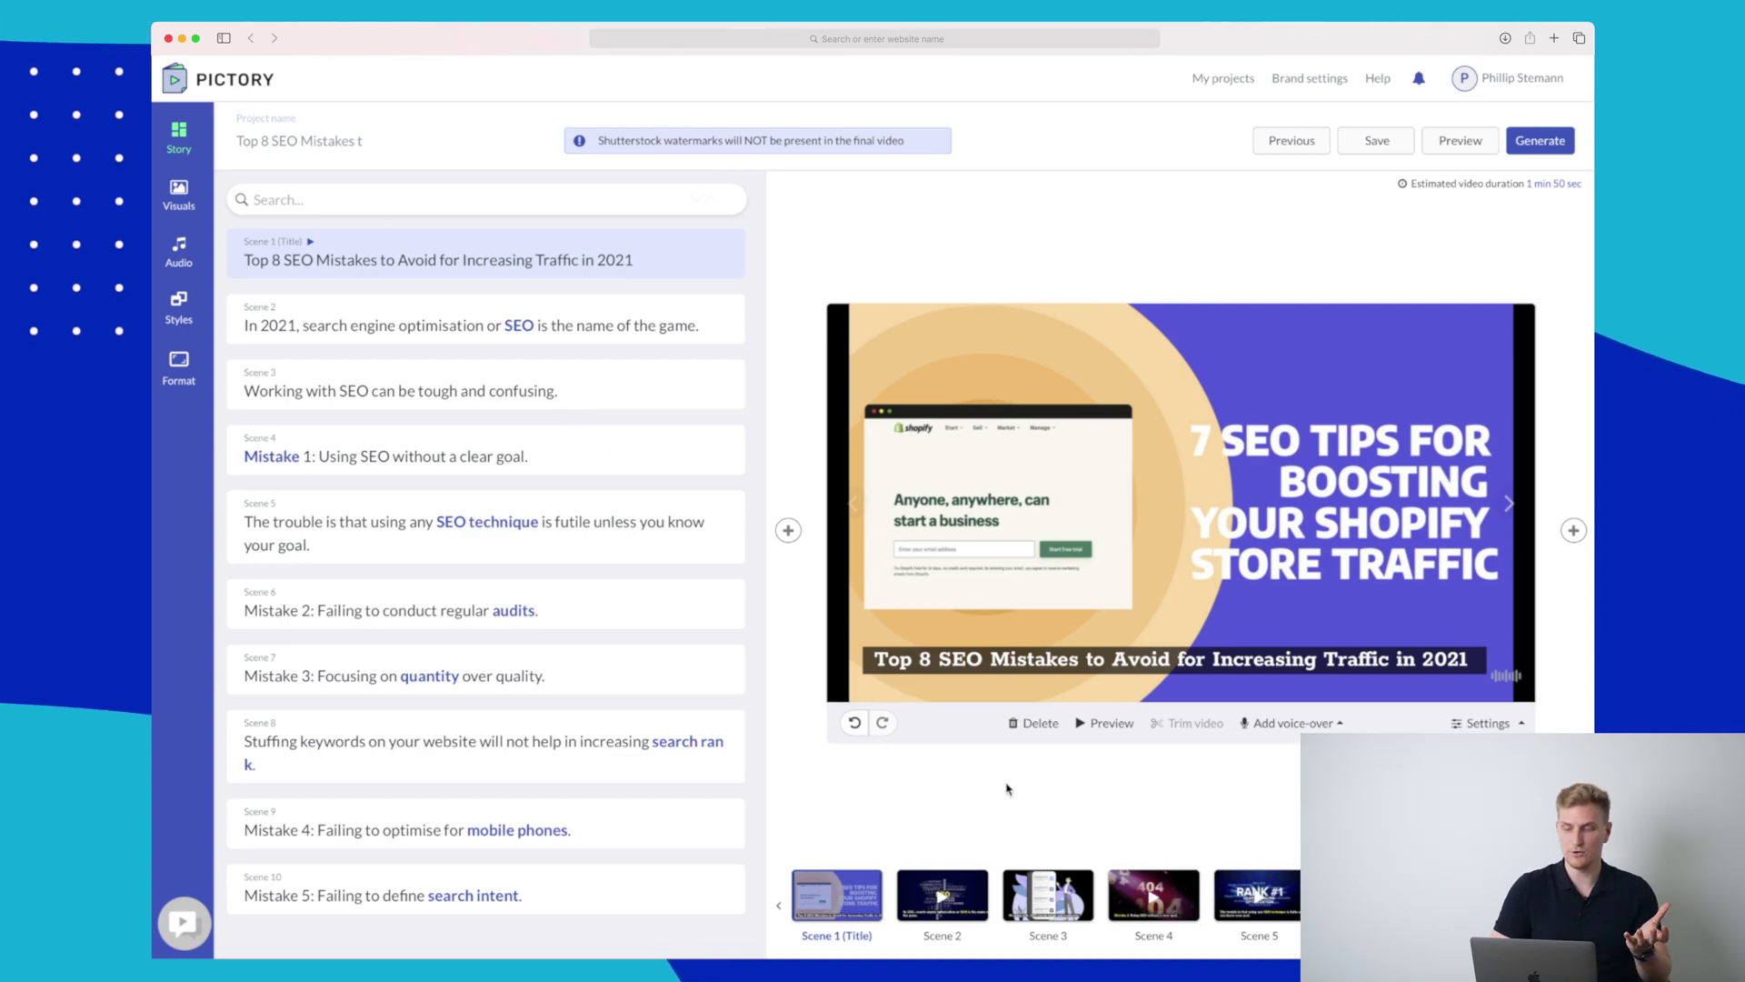
click(1097, 727)
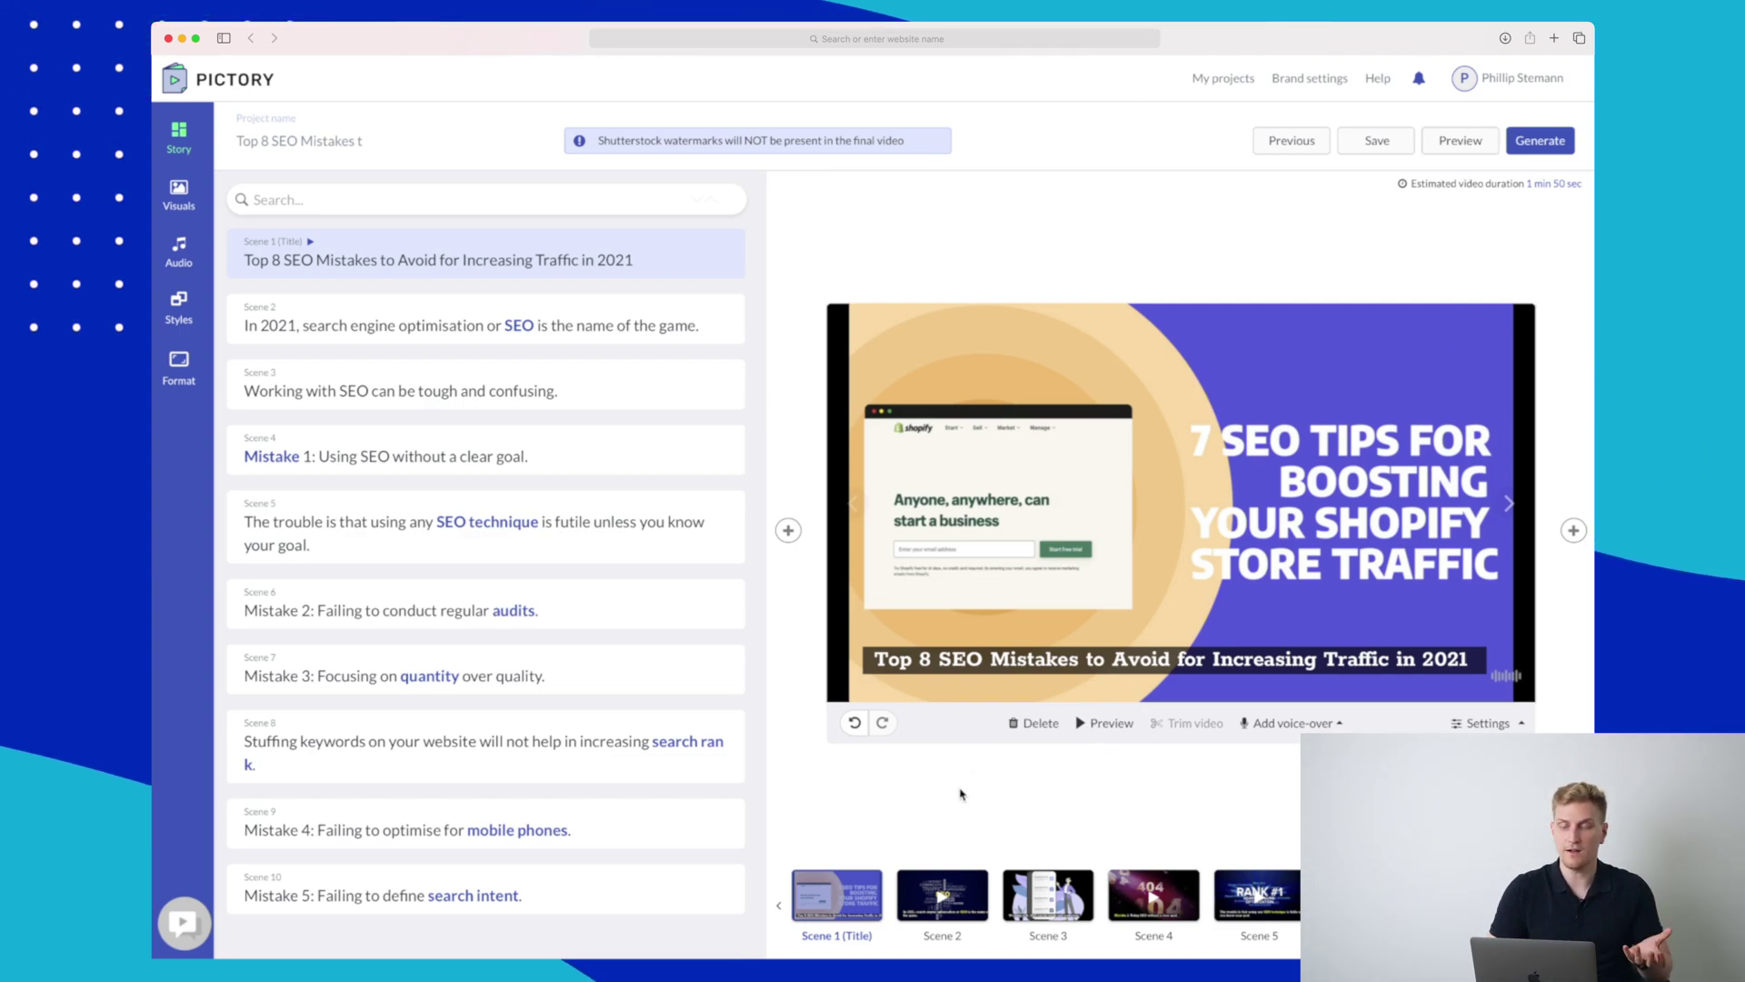
click(940, 901)
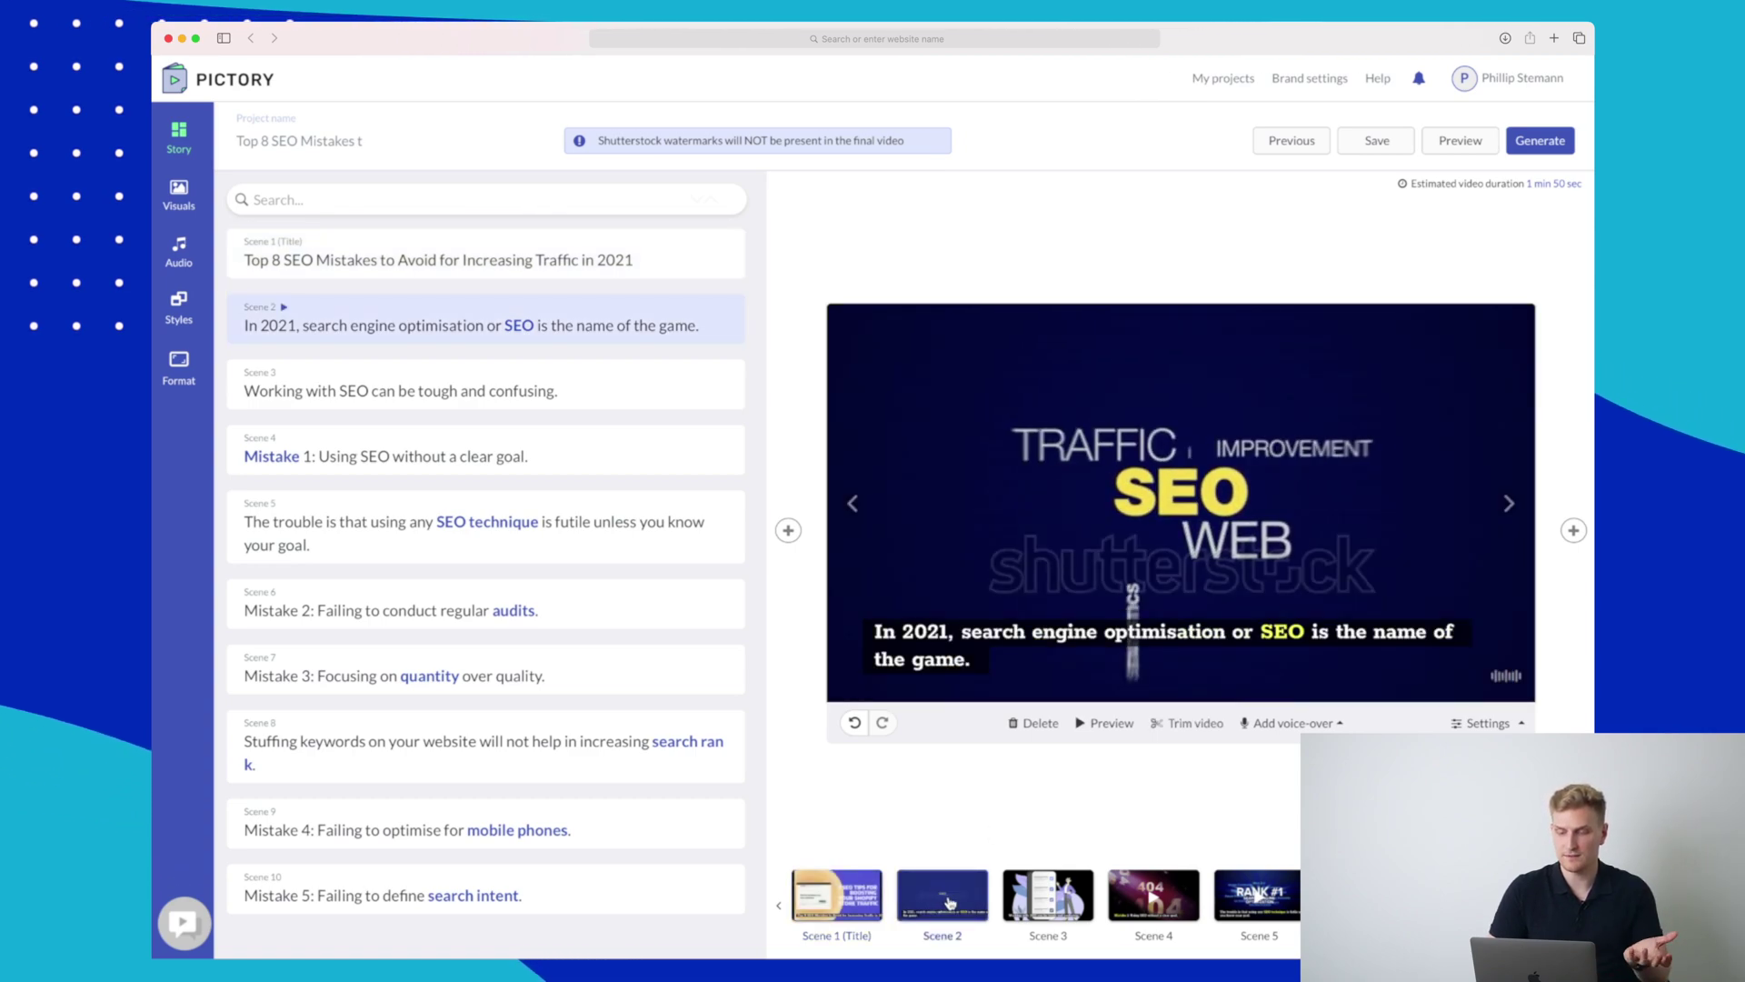
click(1039, 900)
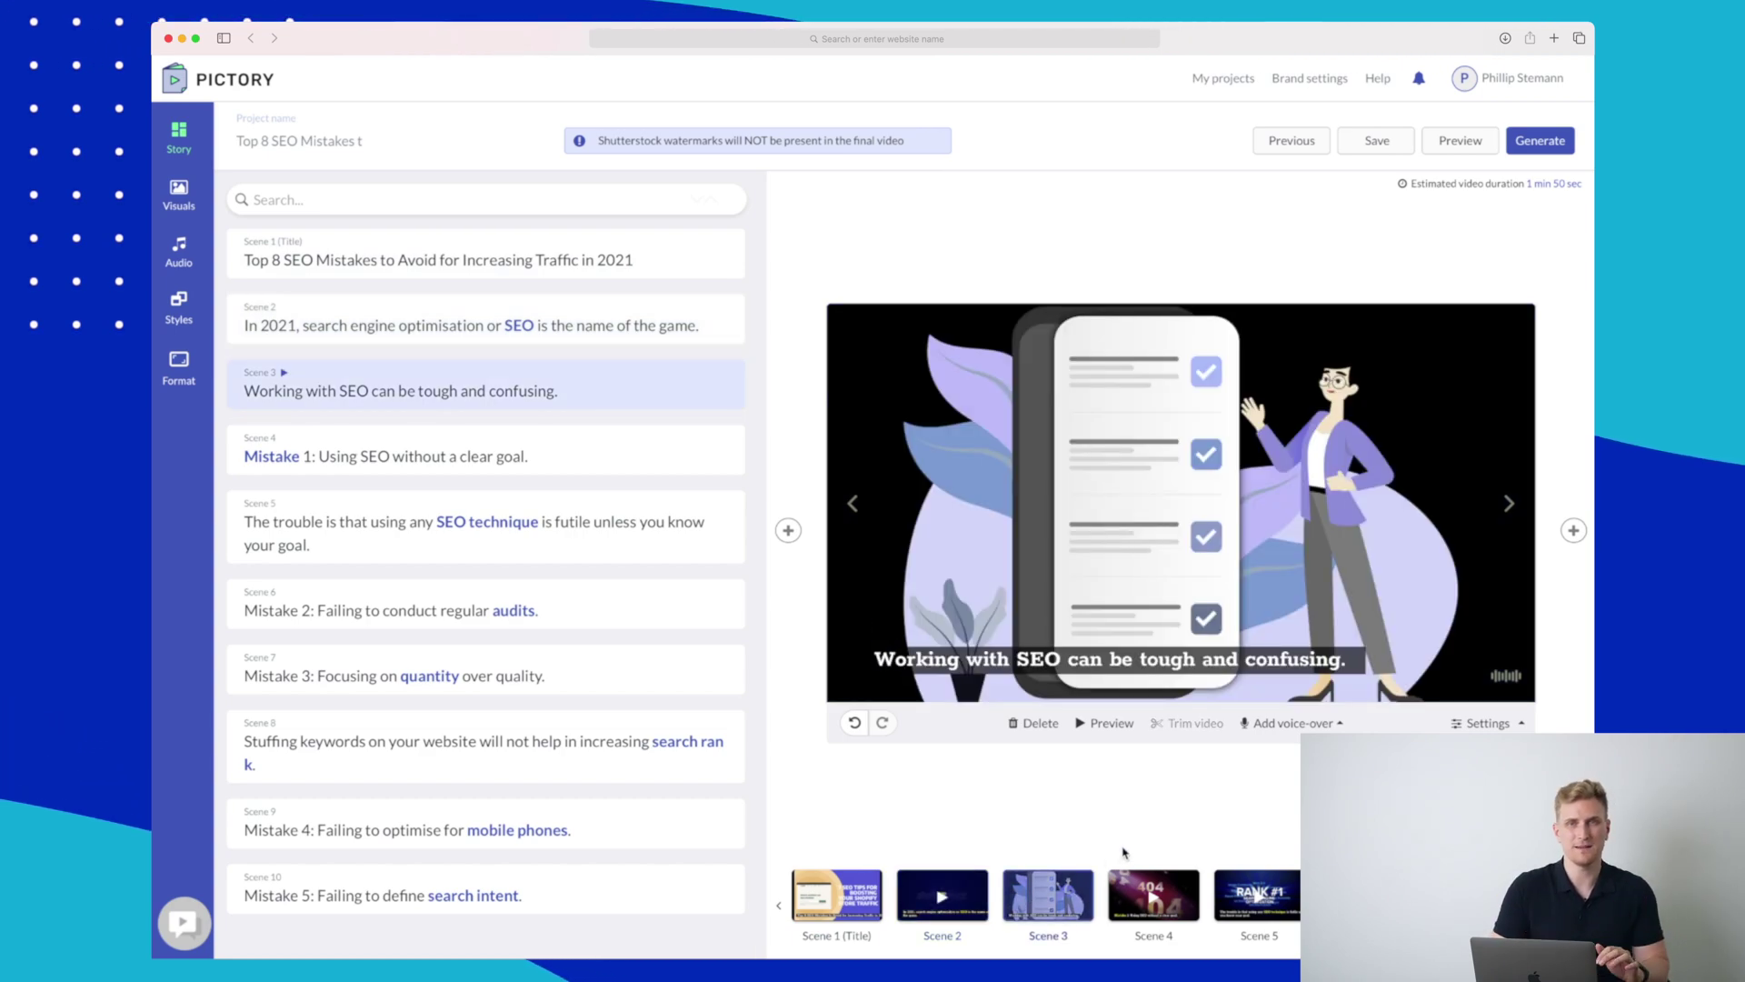
click(1149, 903)
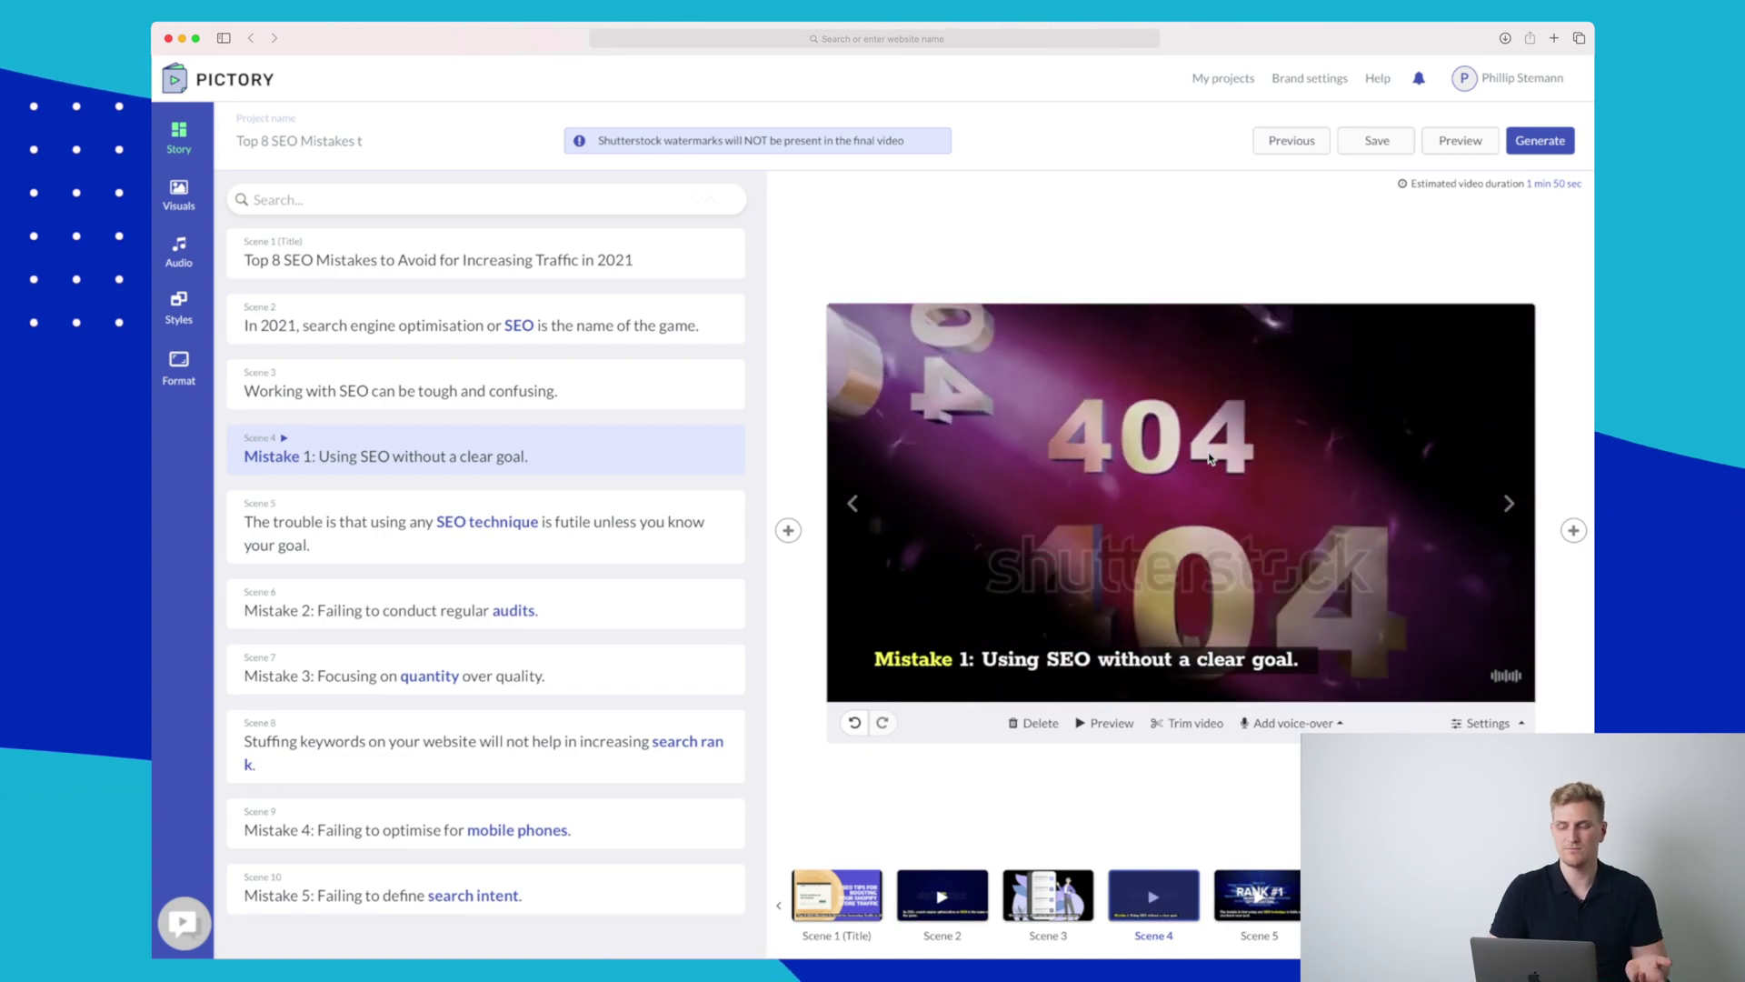
click(1256, 902)
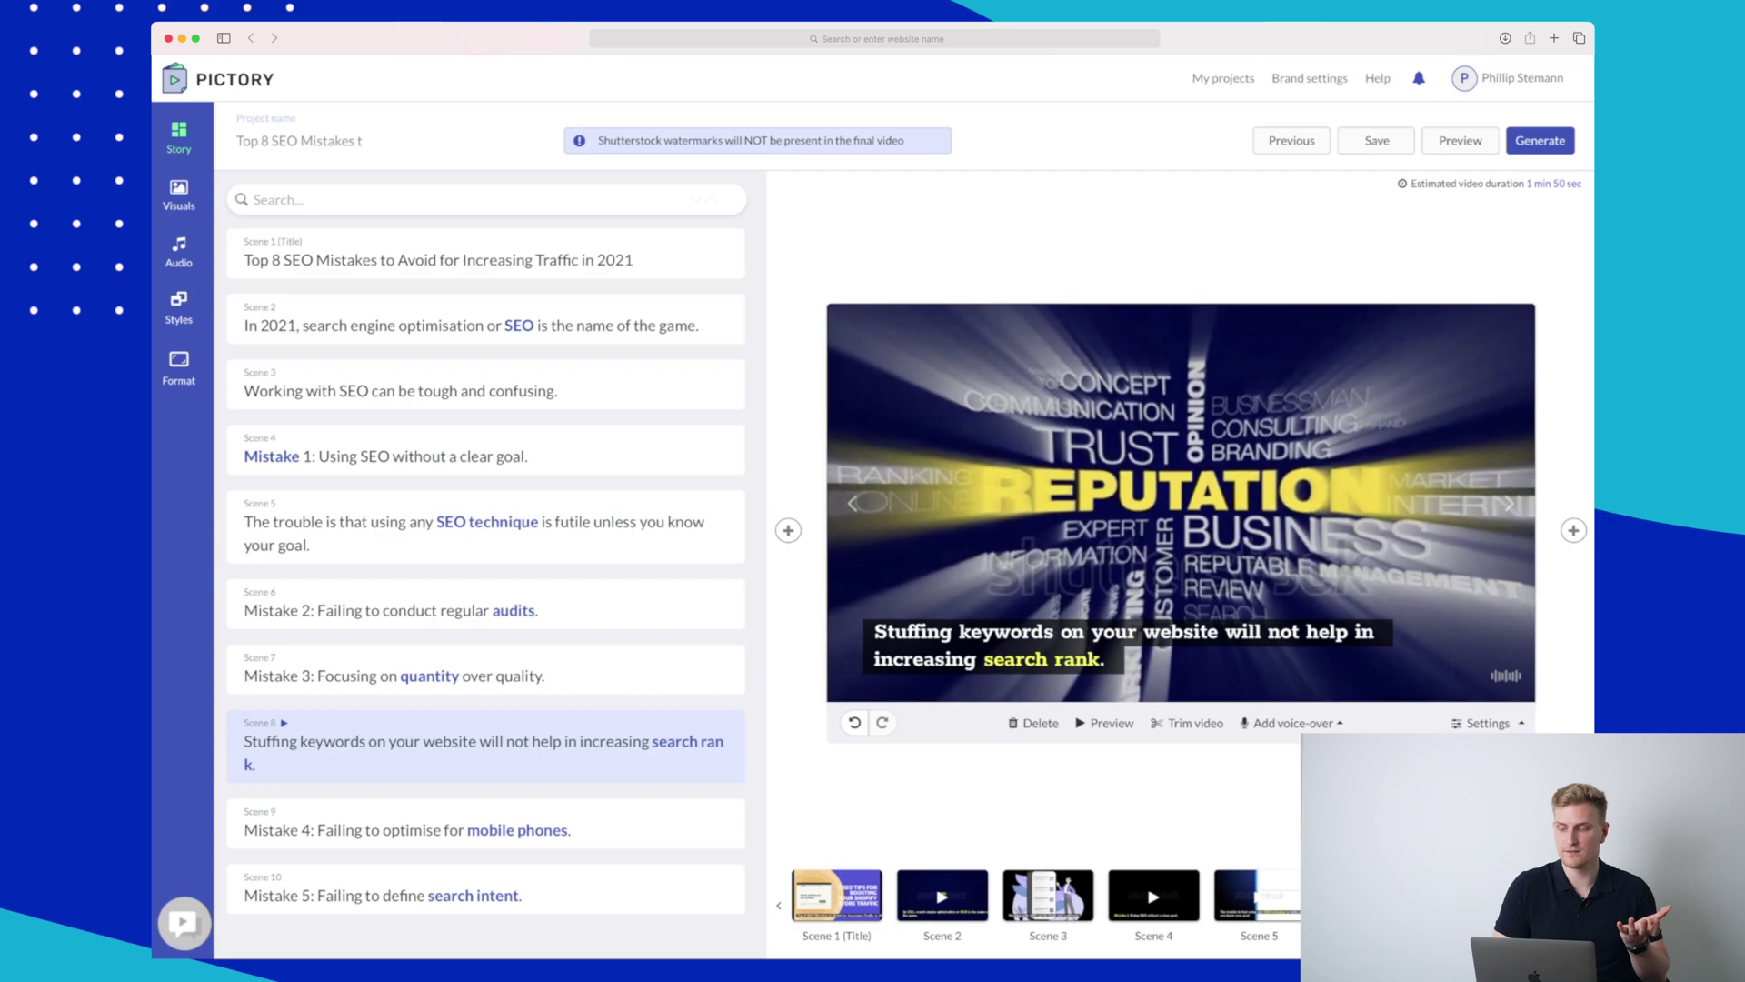
Select Scene 7 'Mistake 3: Focusing on quantity over quality' and open the Visuals library.
click(485, 675)
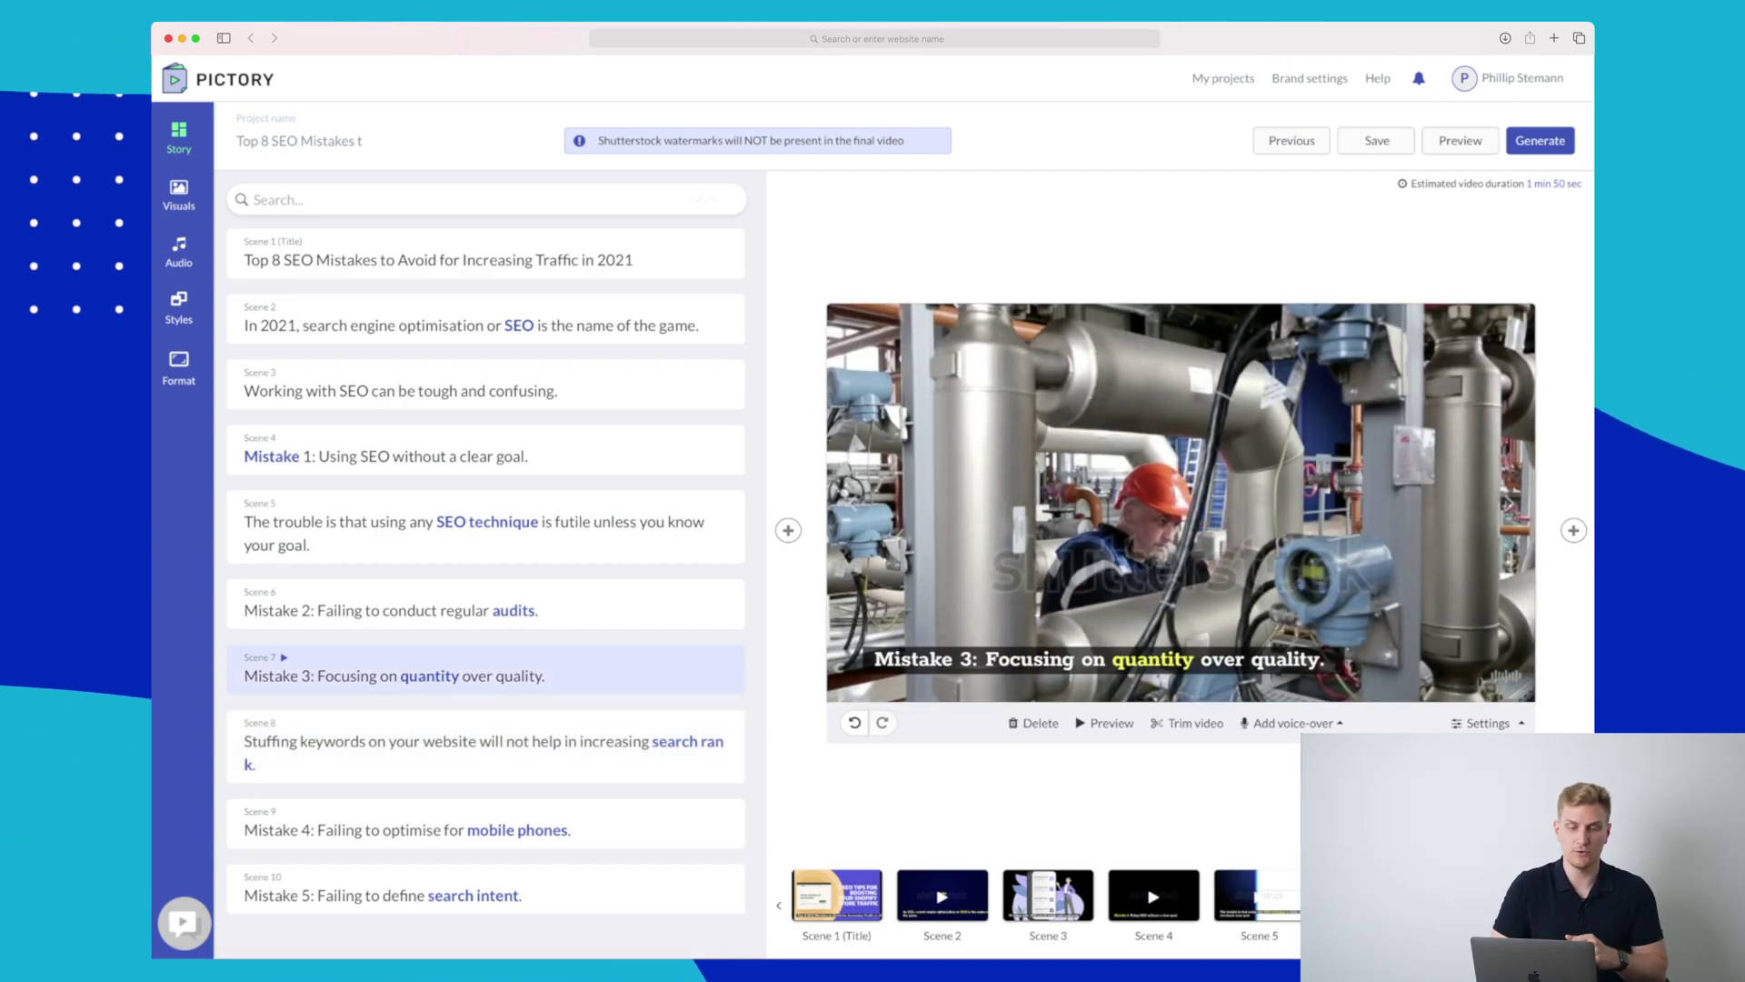
click(179, 193)
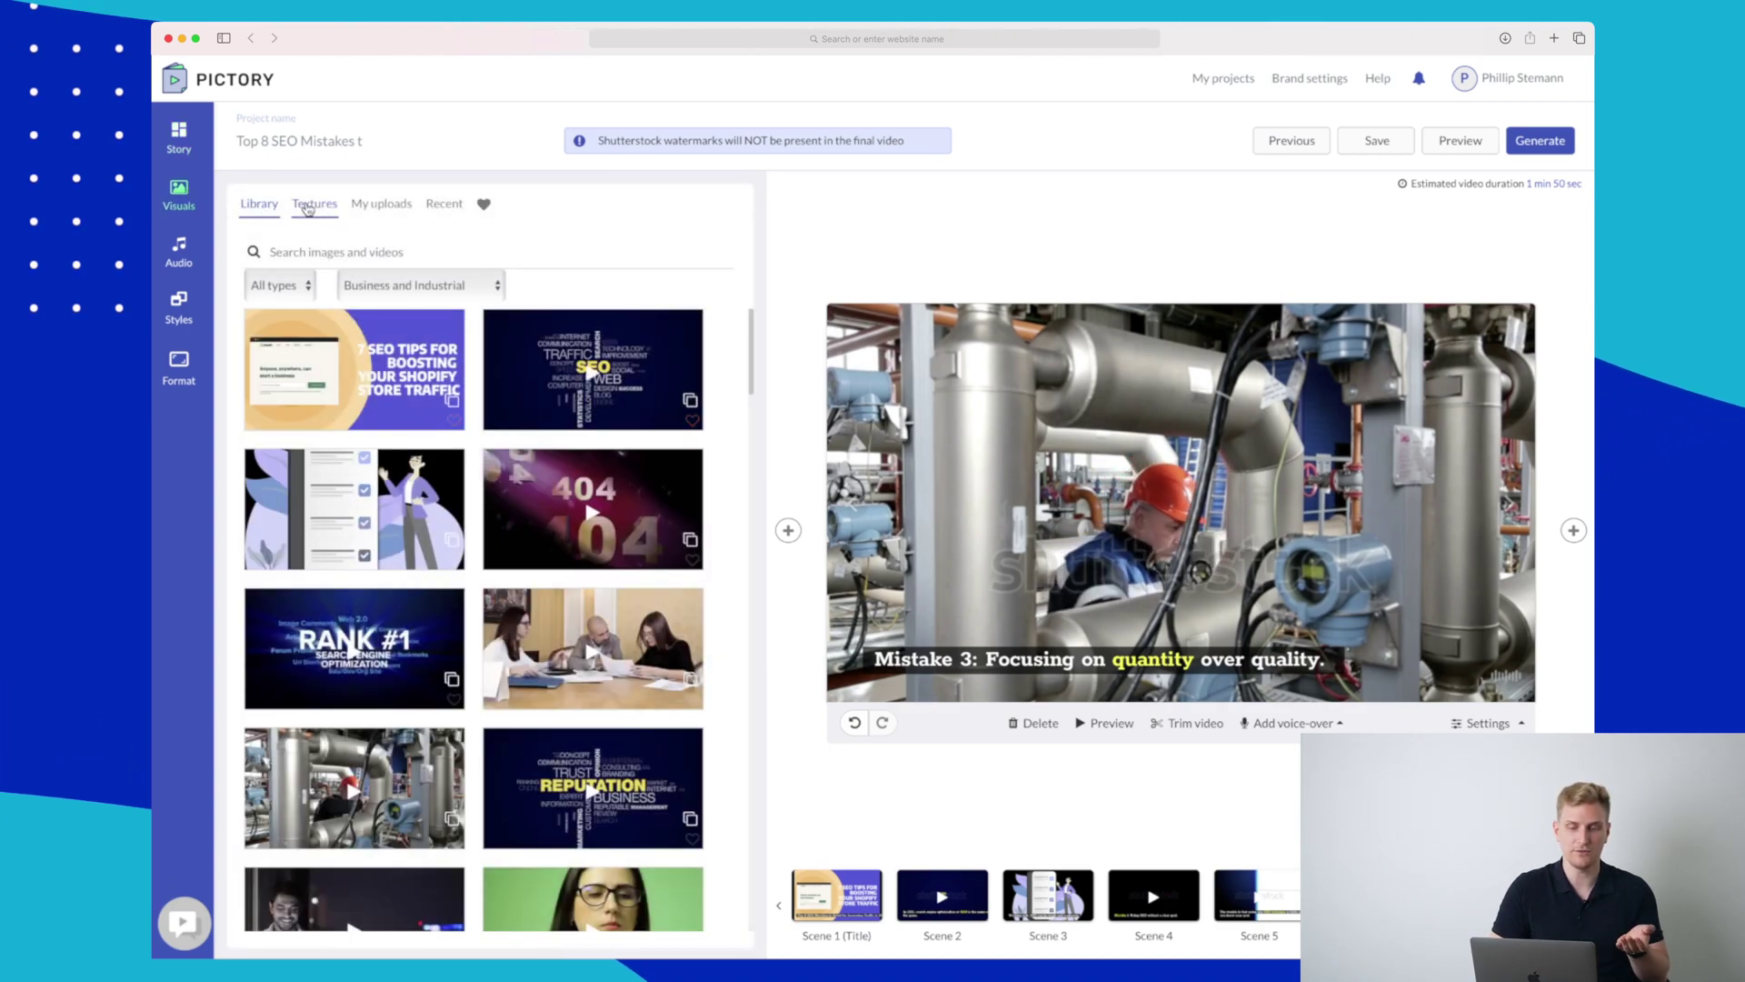
Search visuals for 'content', give Scene 3 the pink texture background, and open background music.
click(398, 251)
text(content)
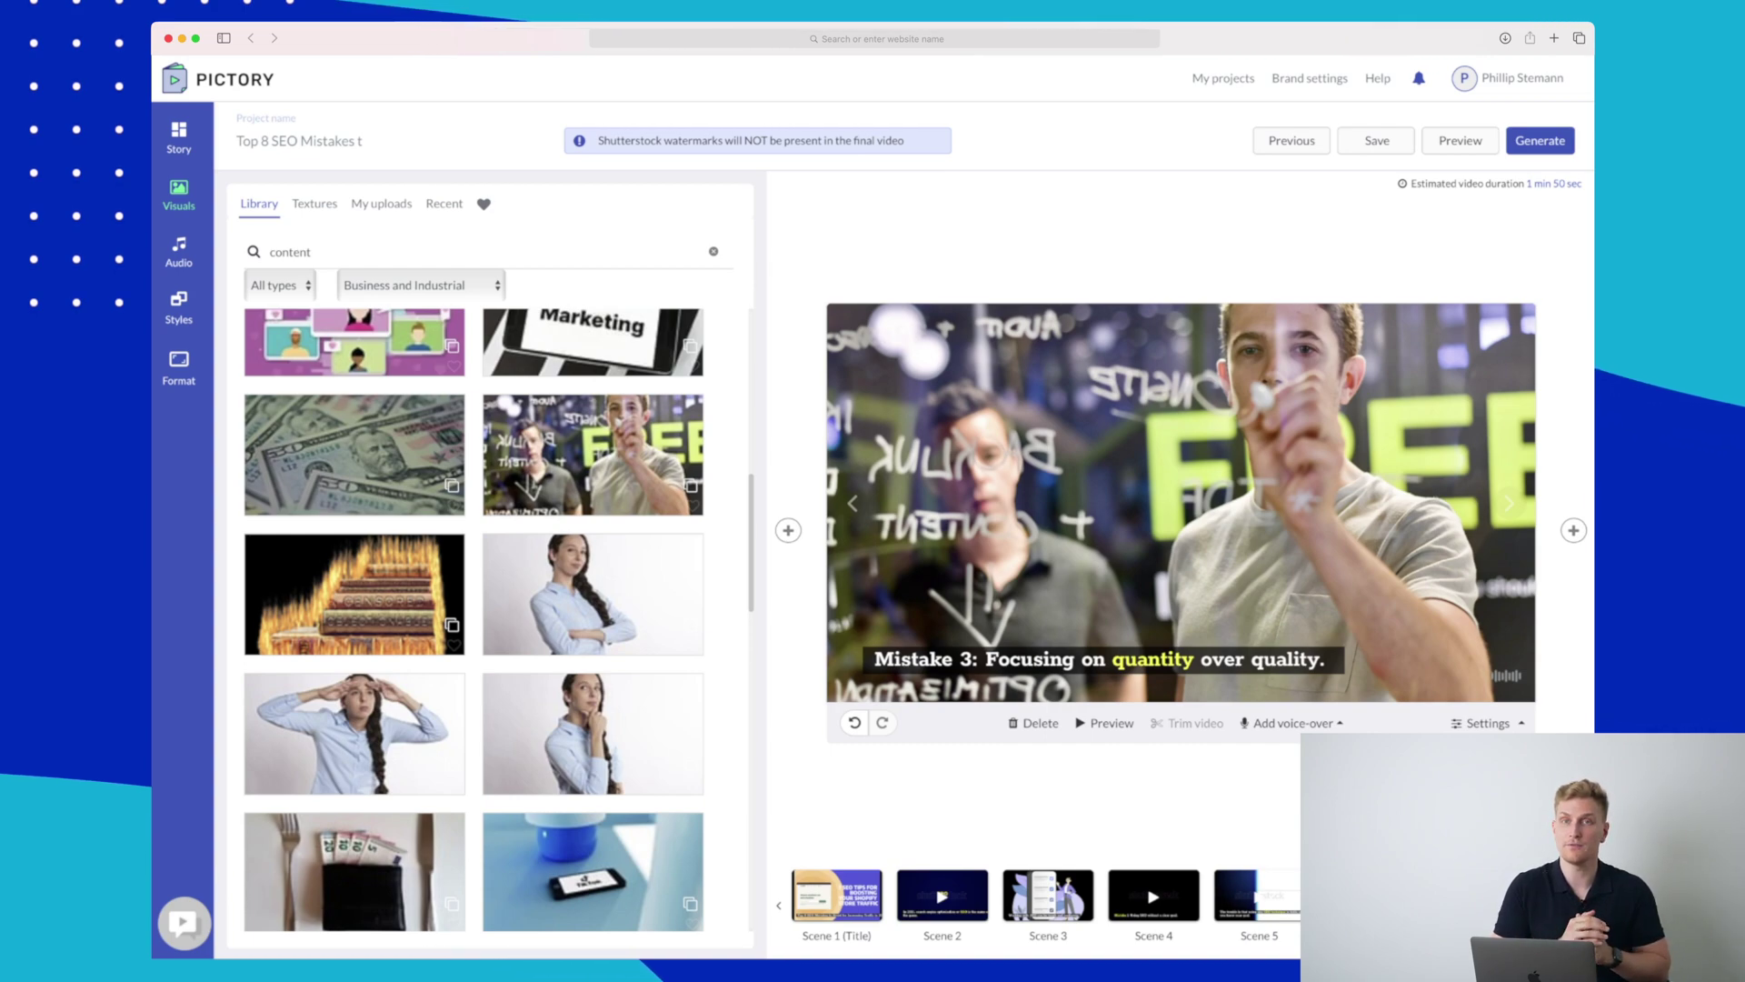
click(305, 207)
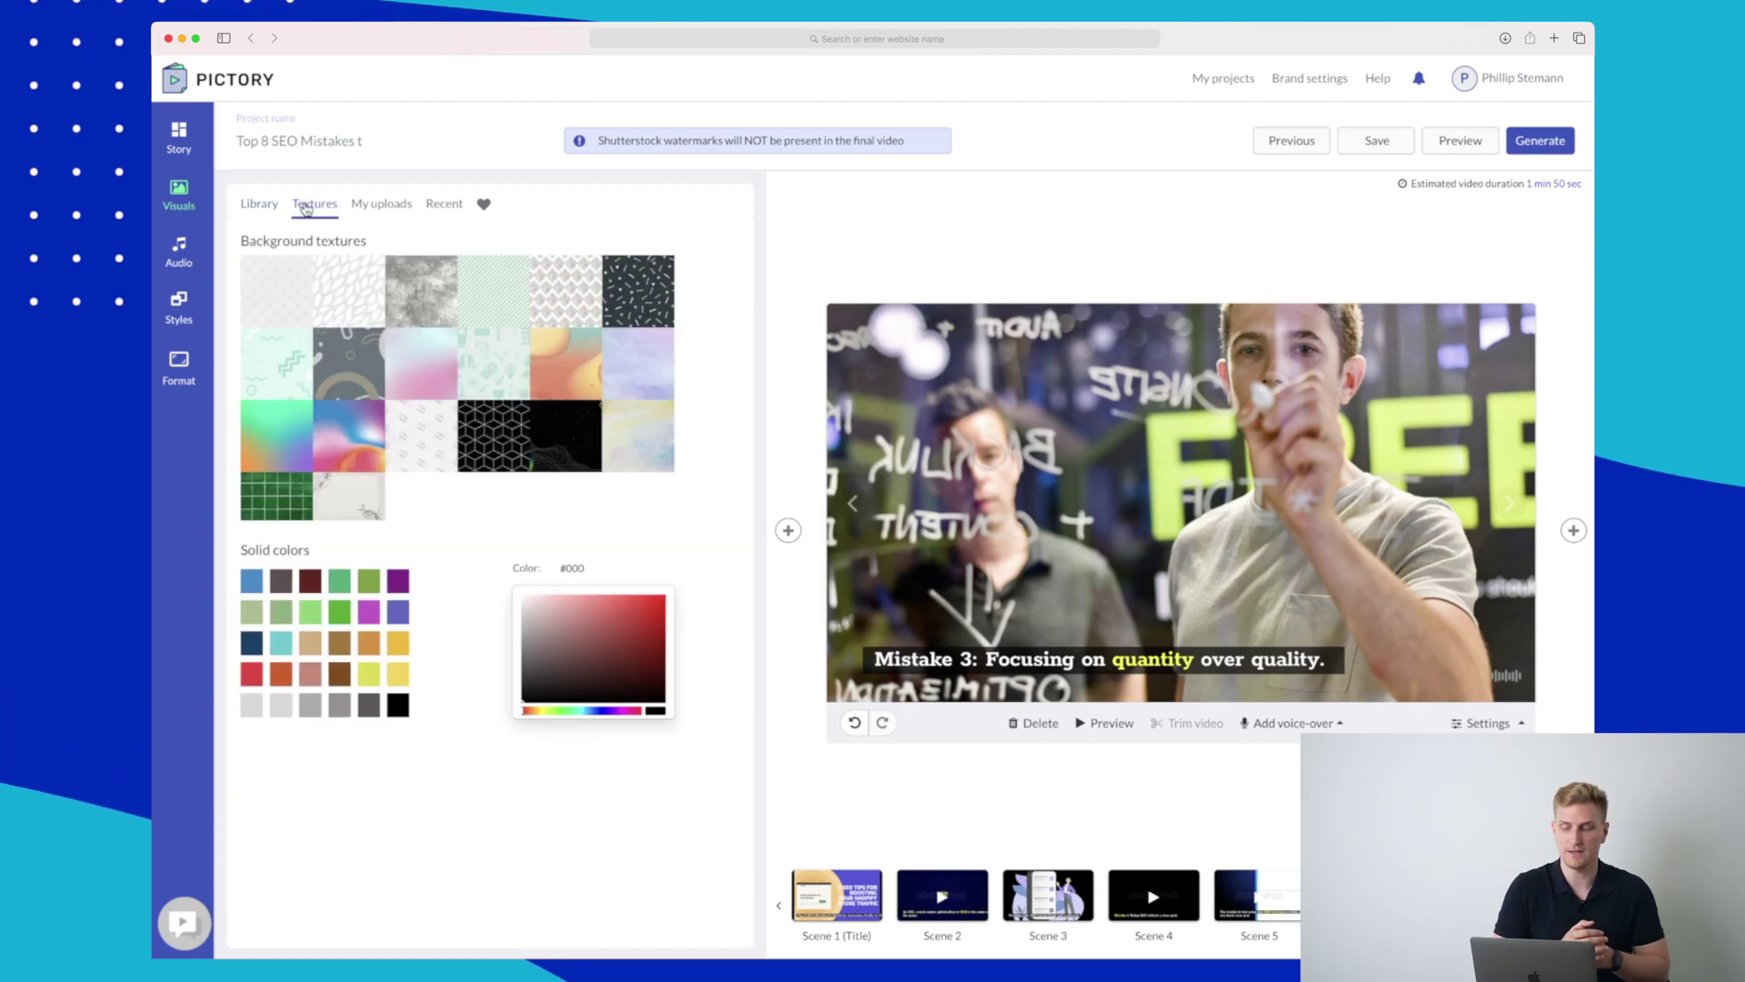
click(1048, 898)
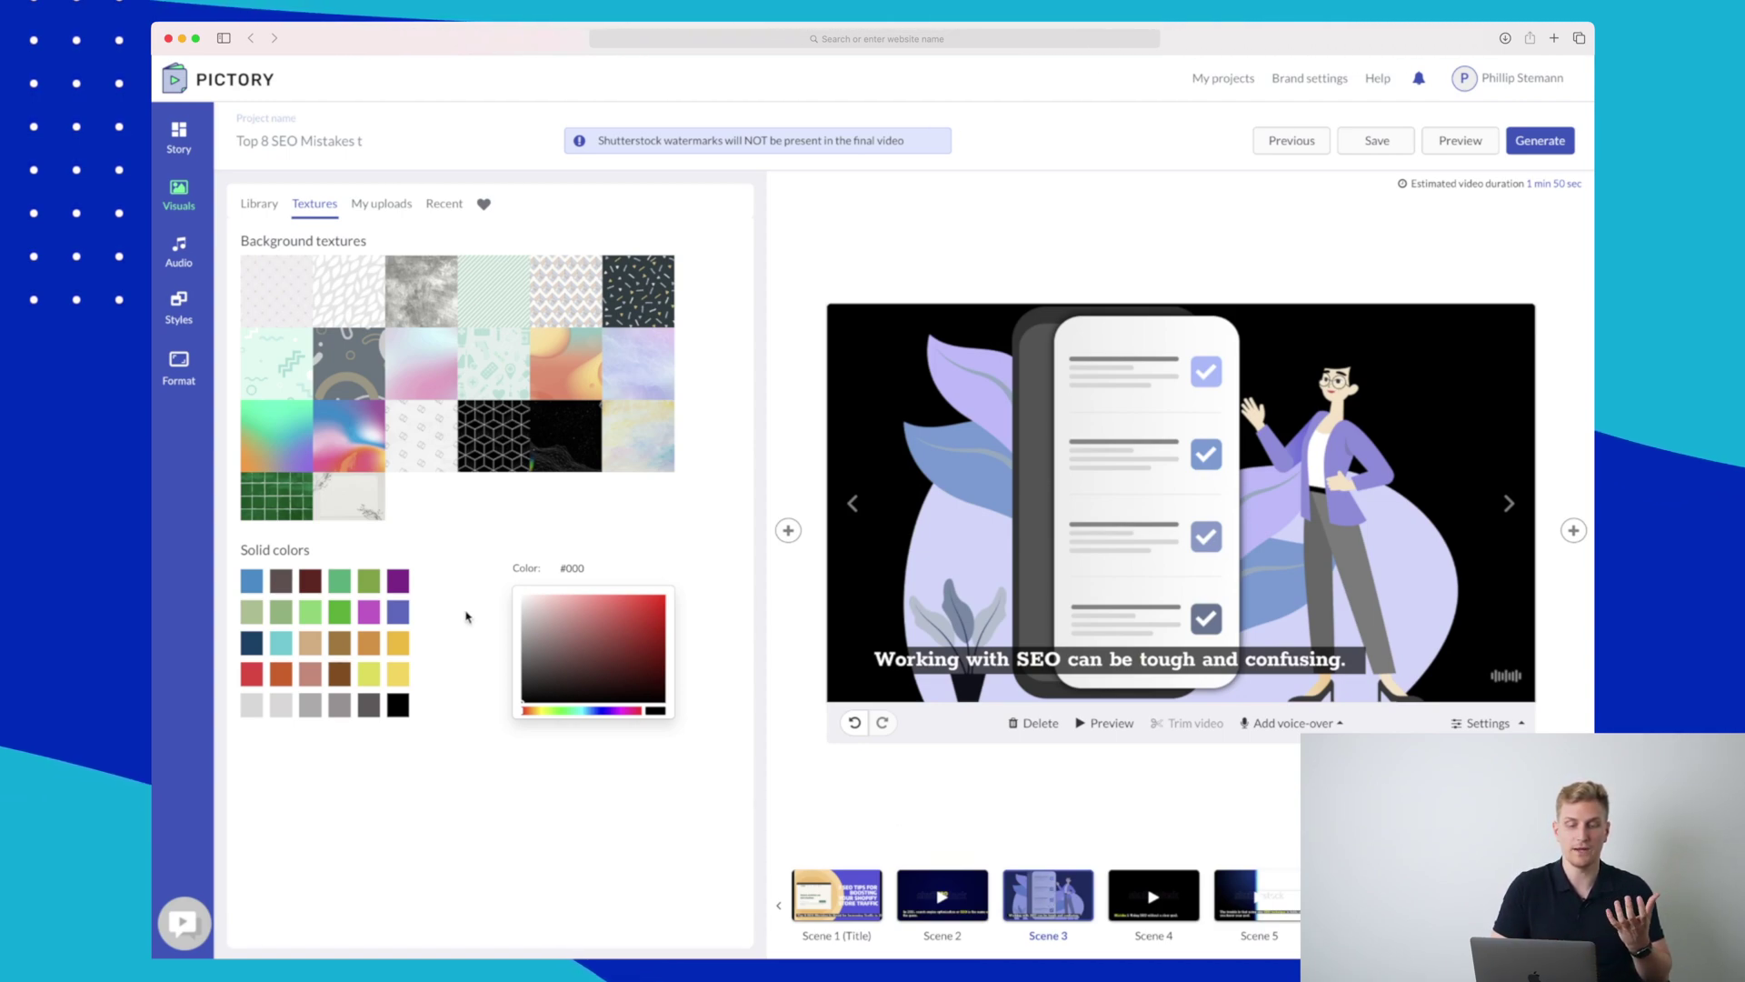
click(427, 357)
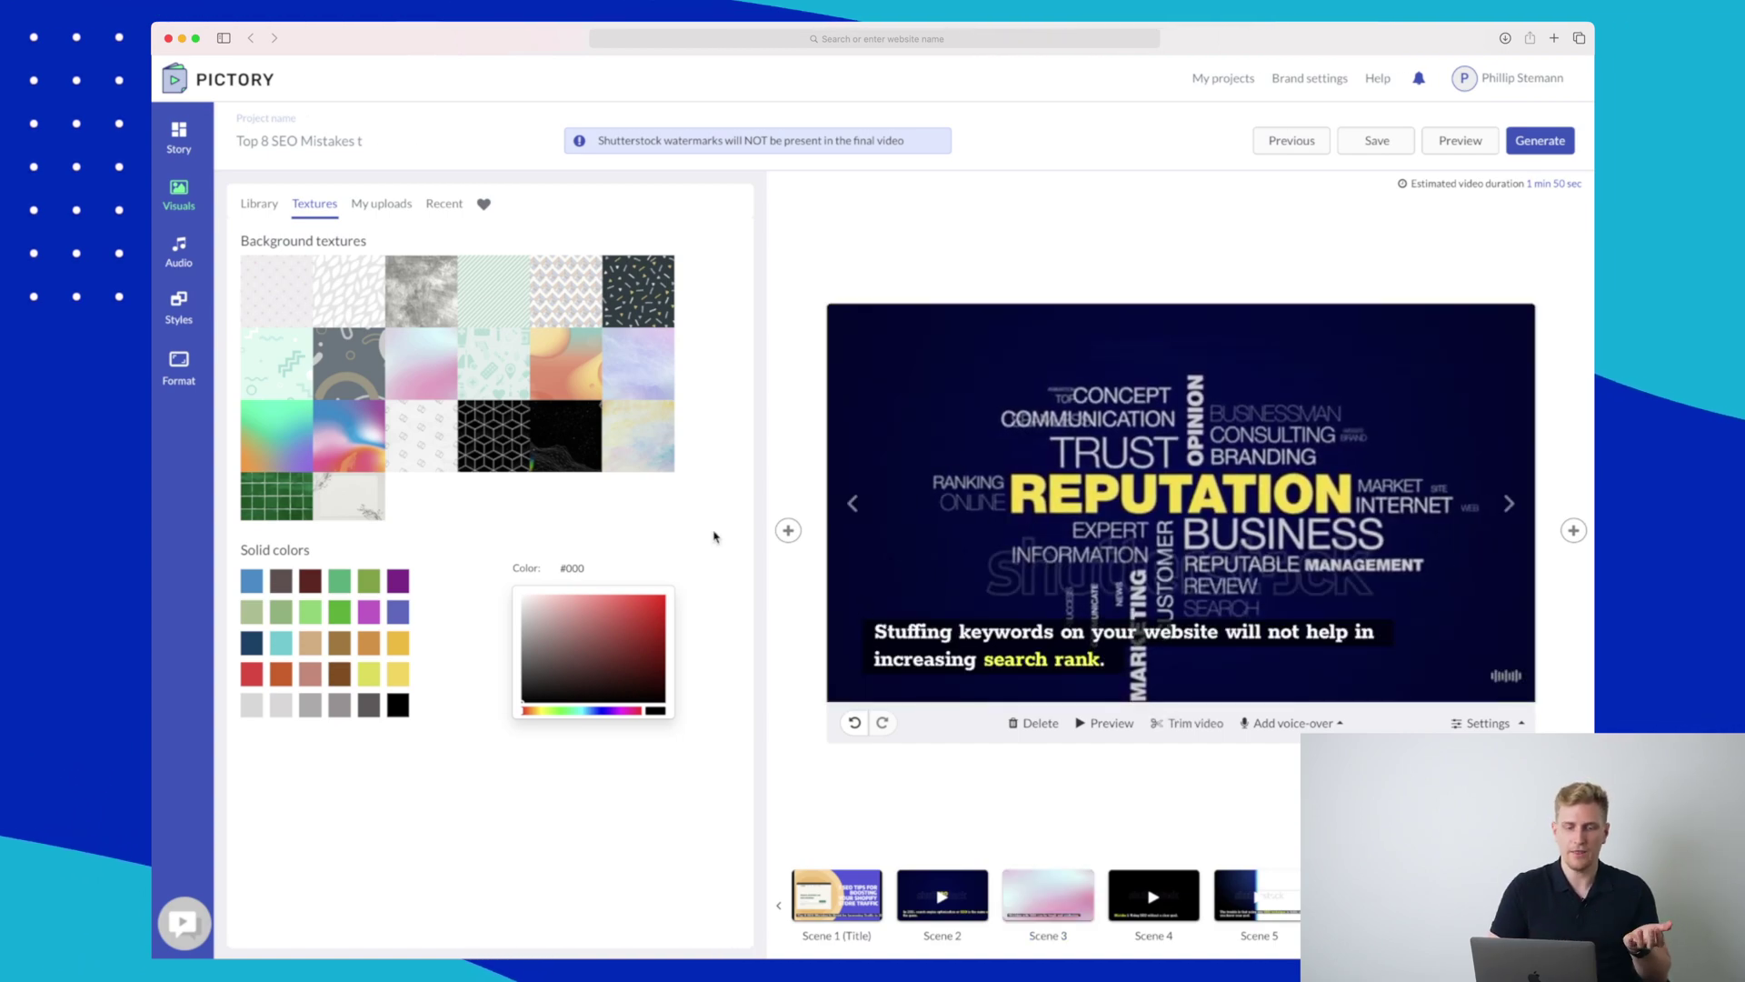
click(178, 247)
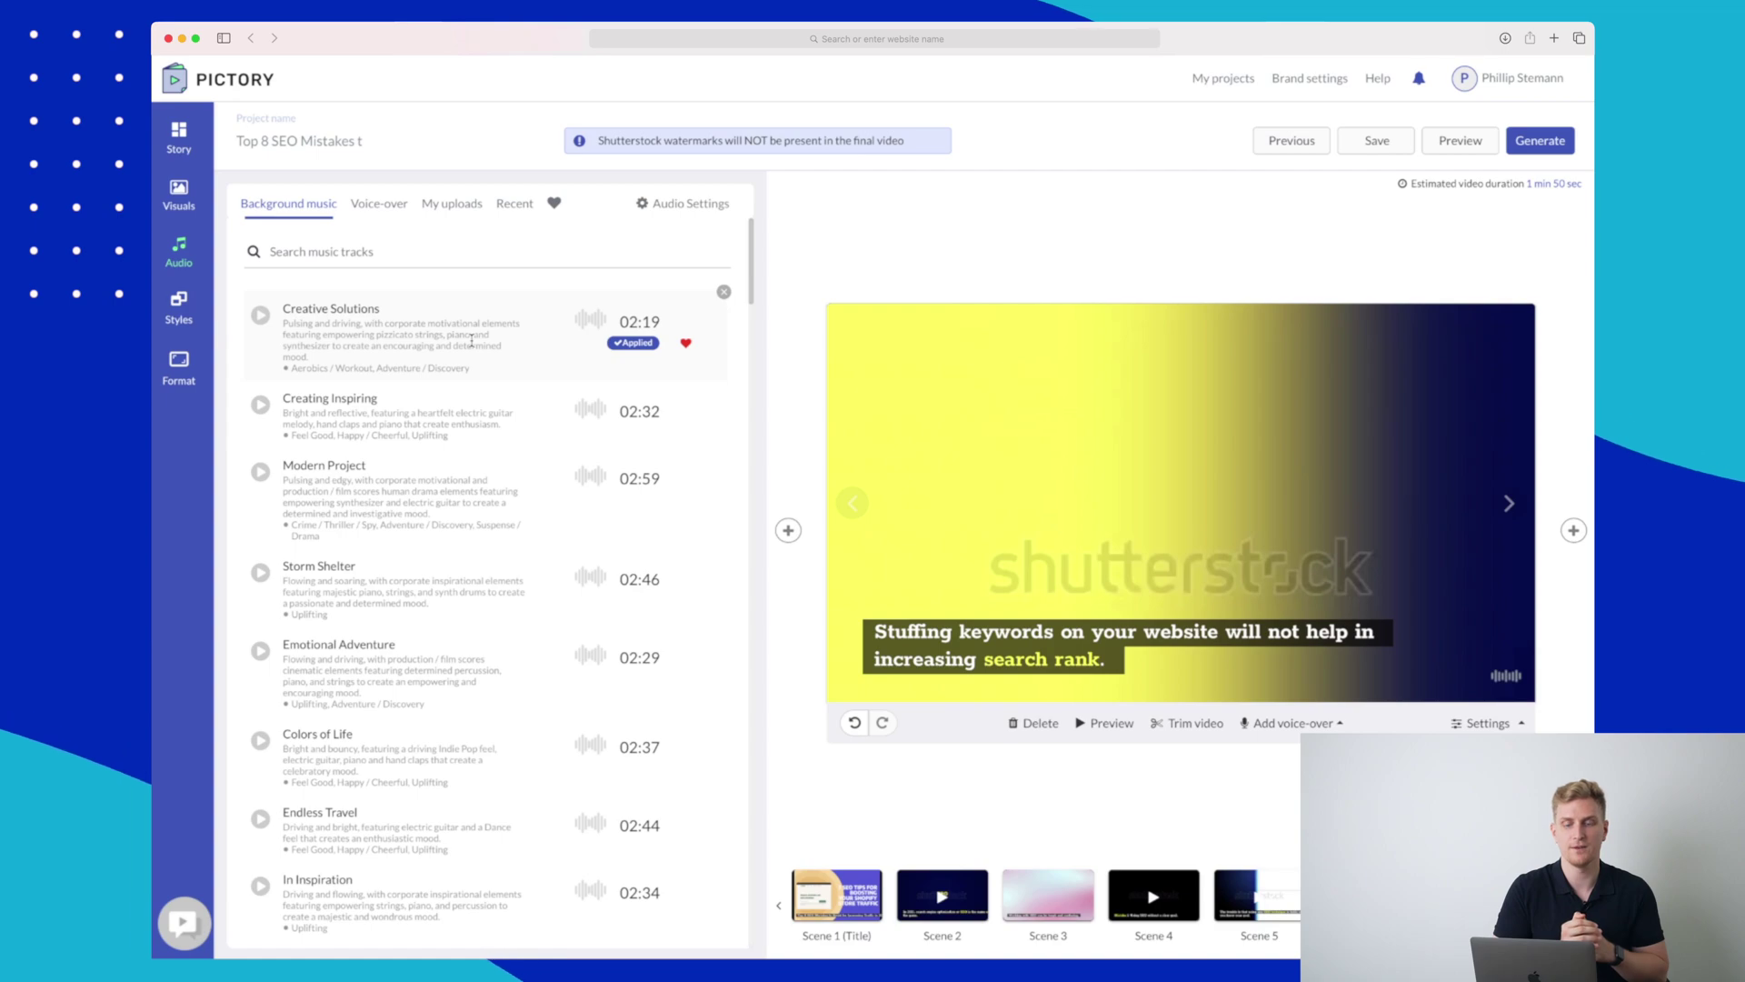
Browse the music list, then show the Voice-over tab's English voice choices at 100% speed.
scroll(471, 474, down, 15)
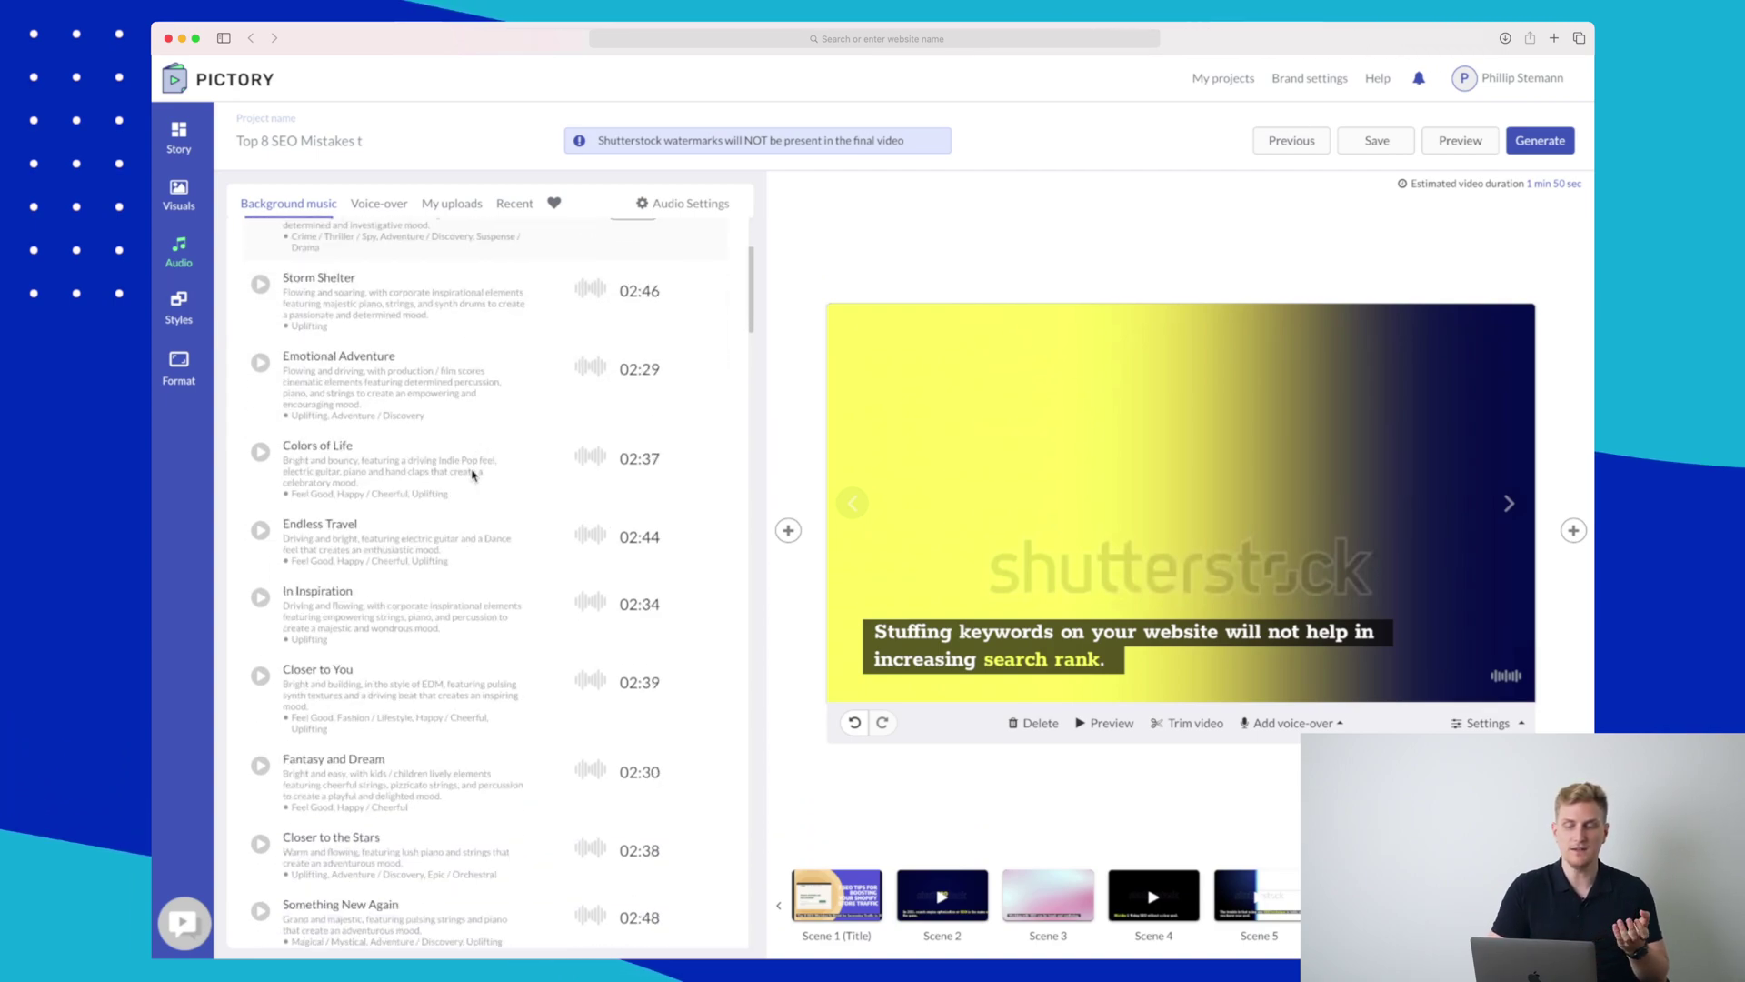
scroll(471, 475, down, 15)
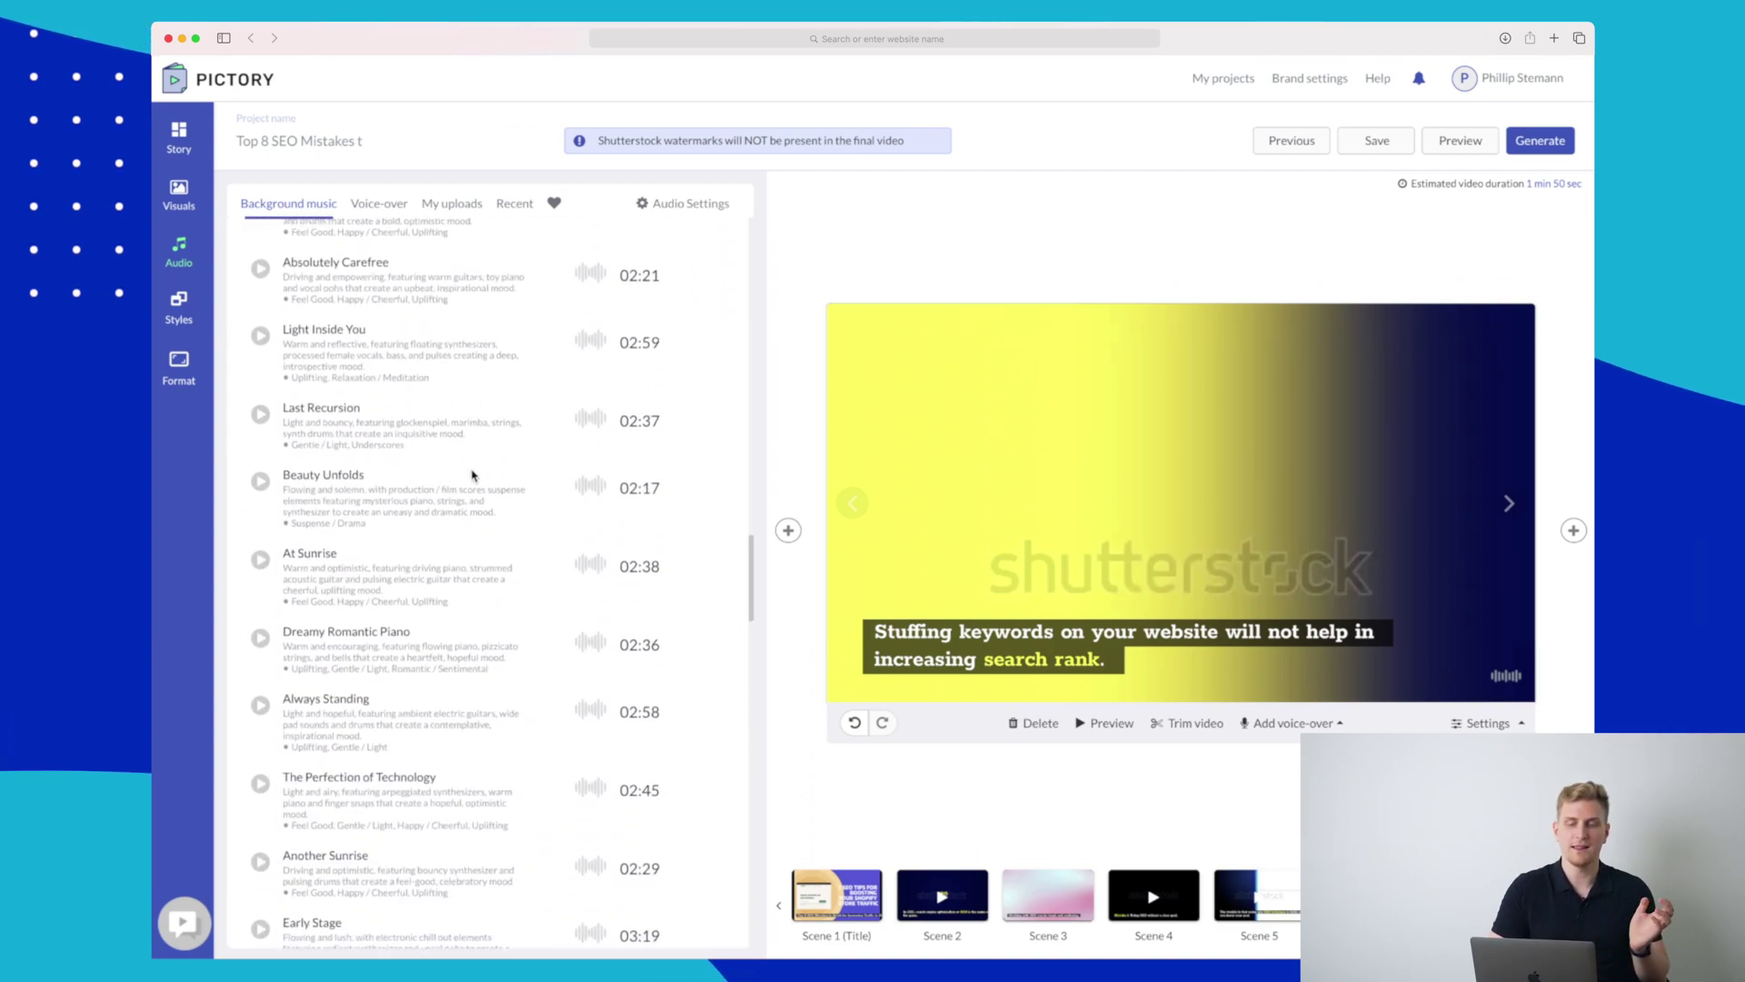
scroll(472, 474, down, 2)
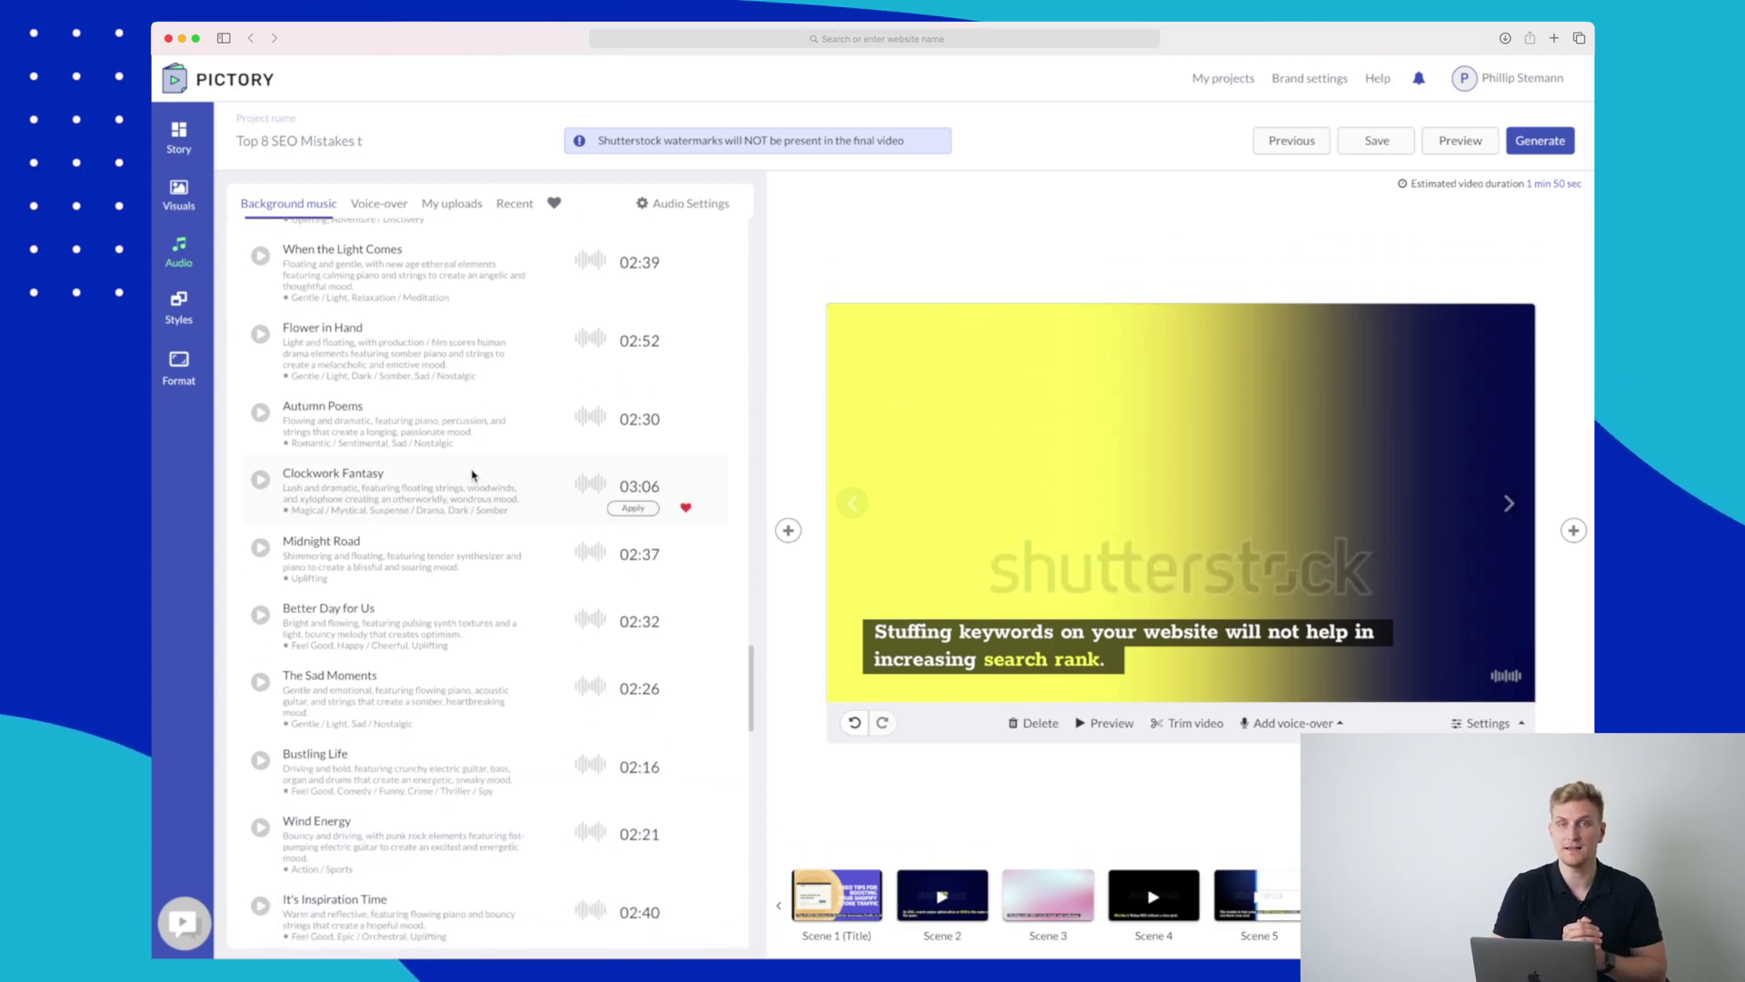
click(371, 208)
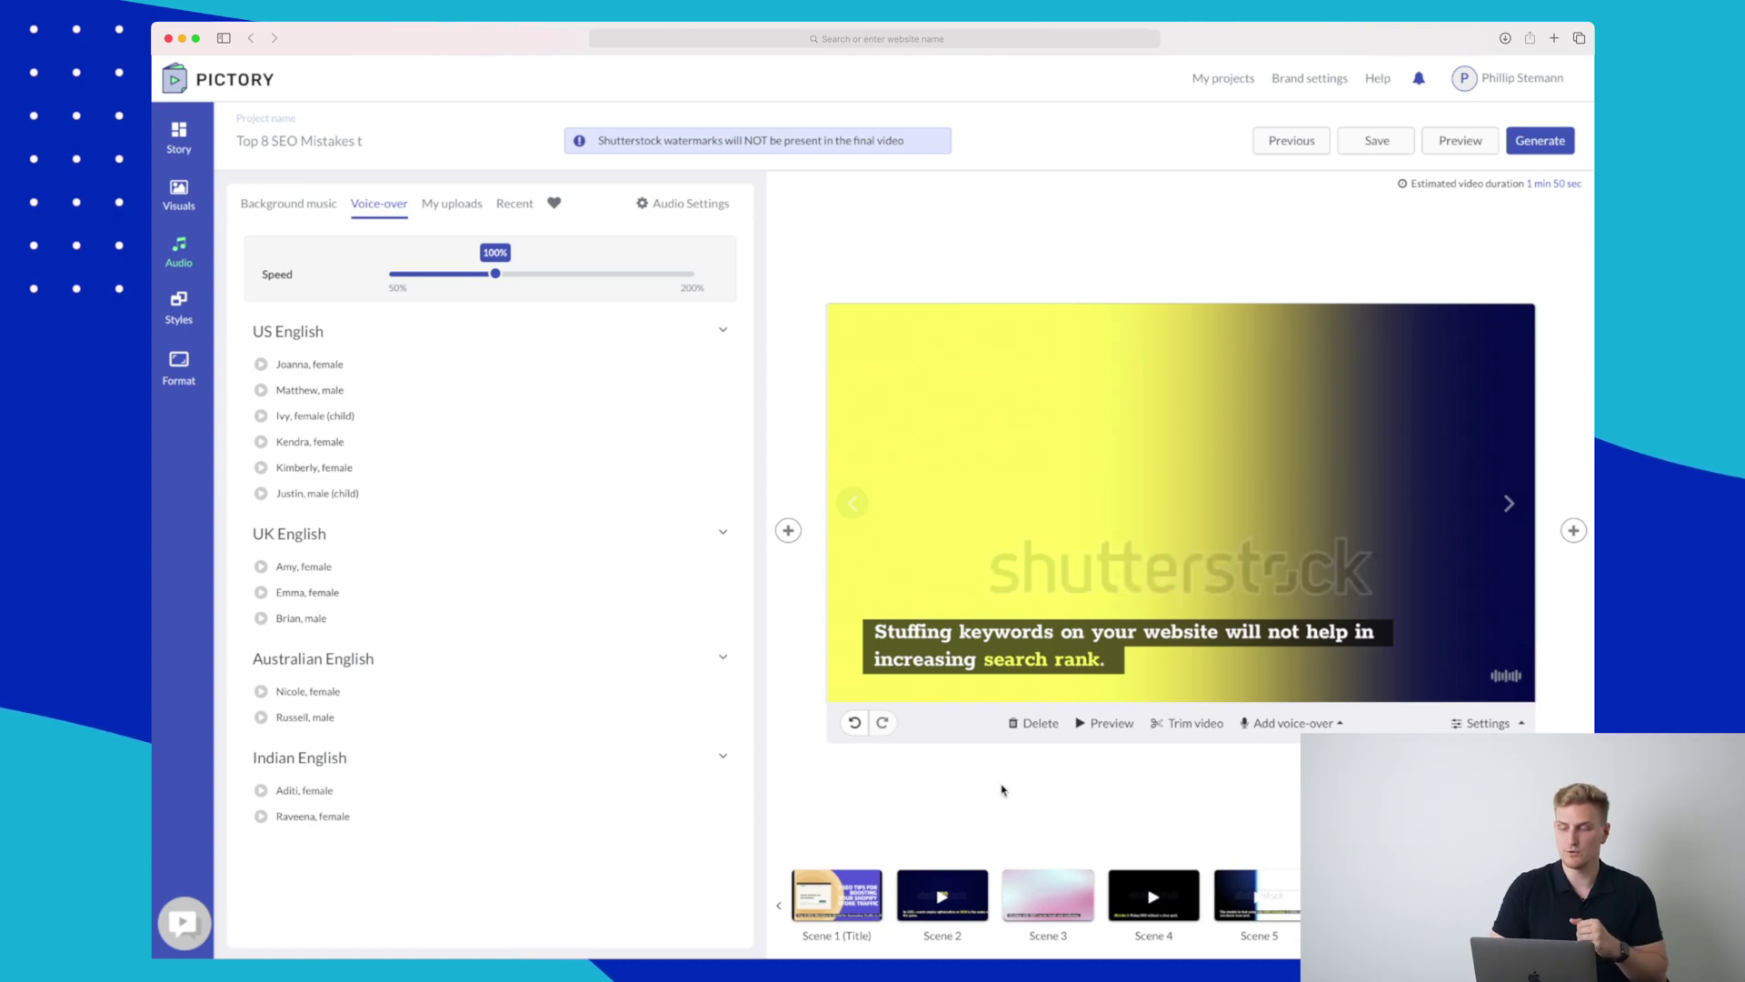
click(1290, 724)
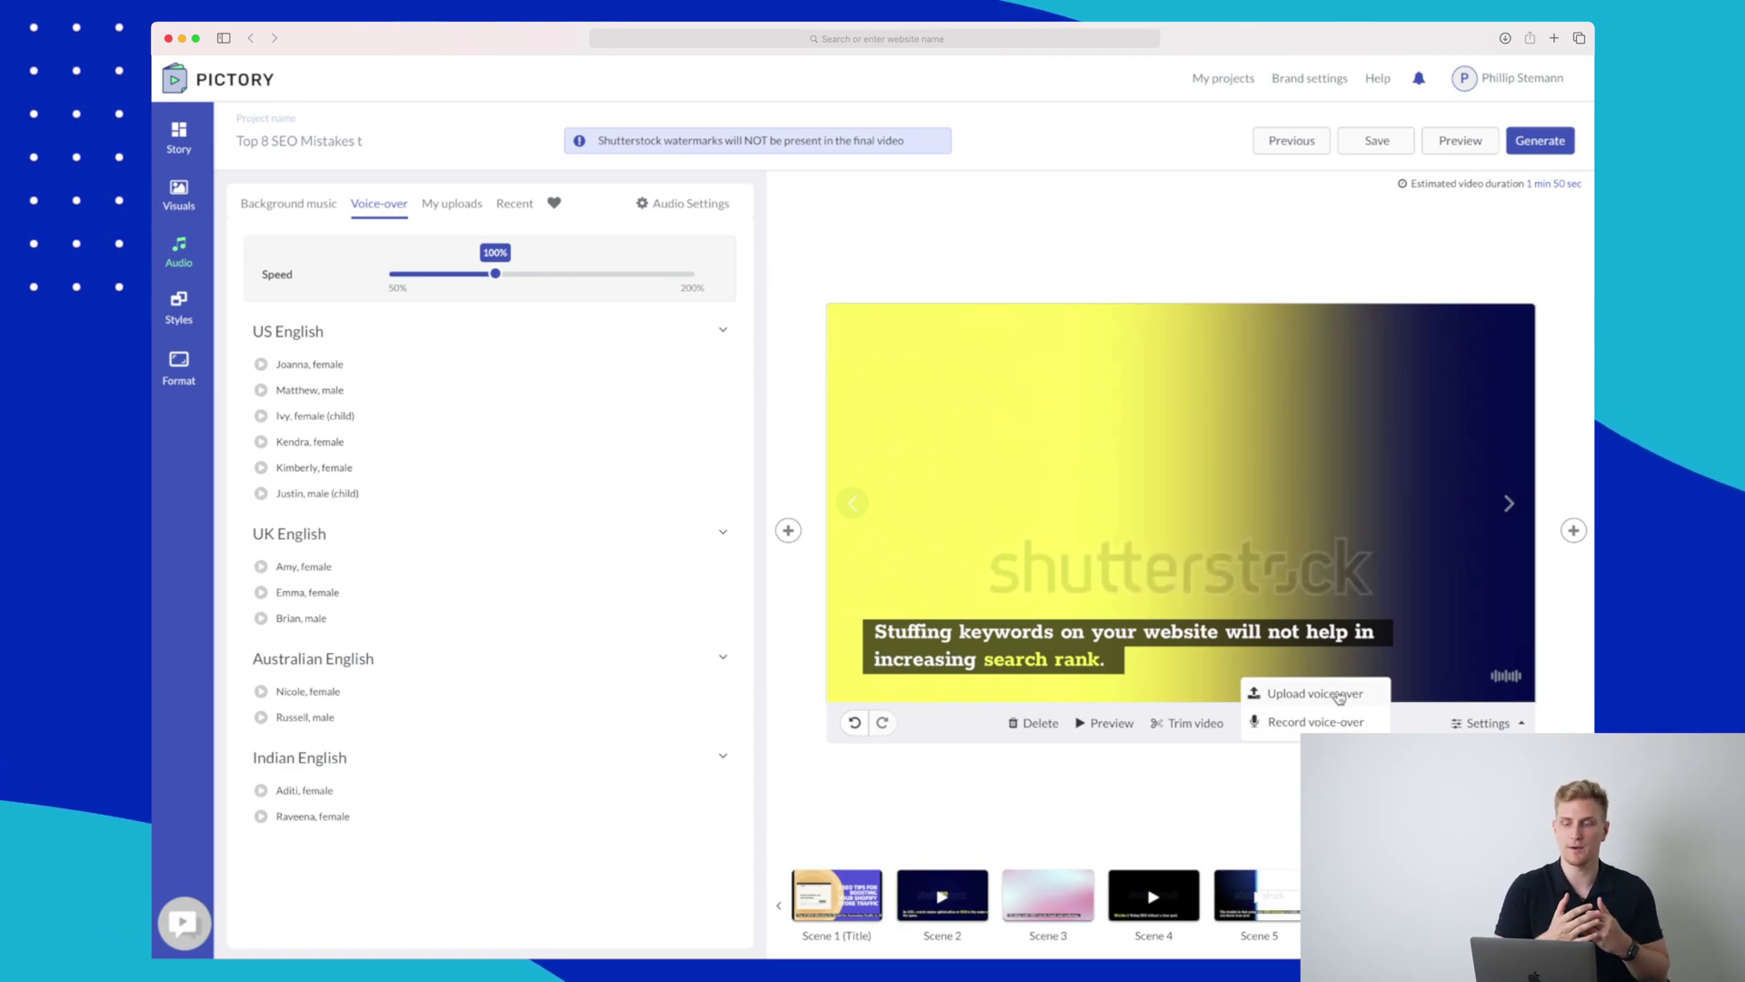
Trim the keyword-stuffing scene's clip from 0:10 down to 0:06.
click(1187, 722)
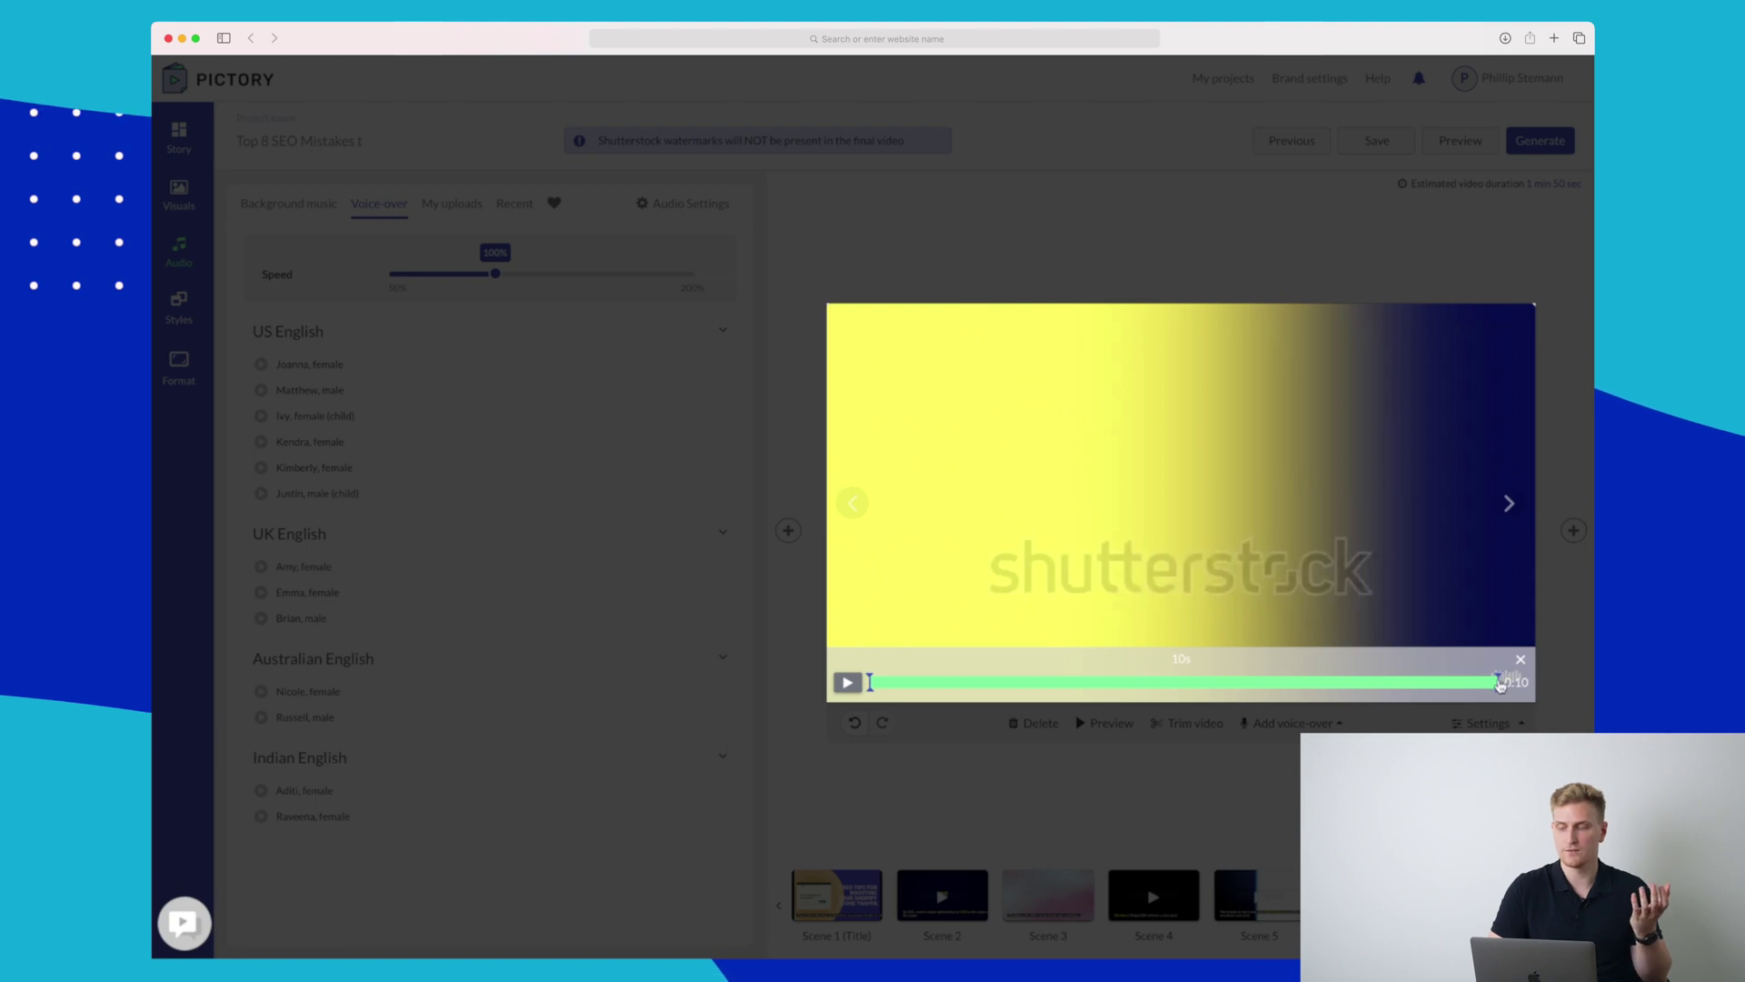
drag(1499, 685, 1214, 670)
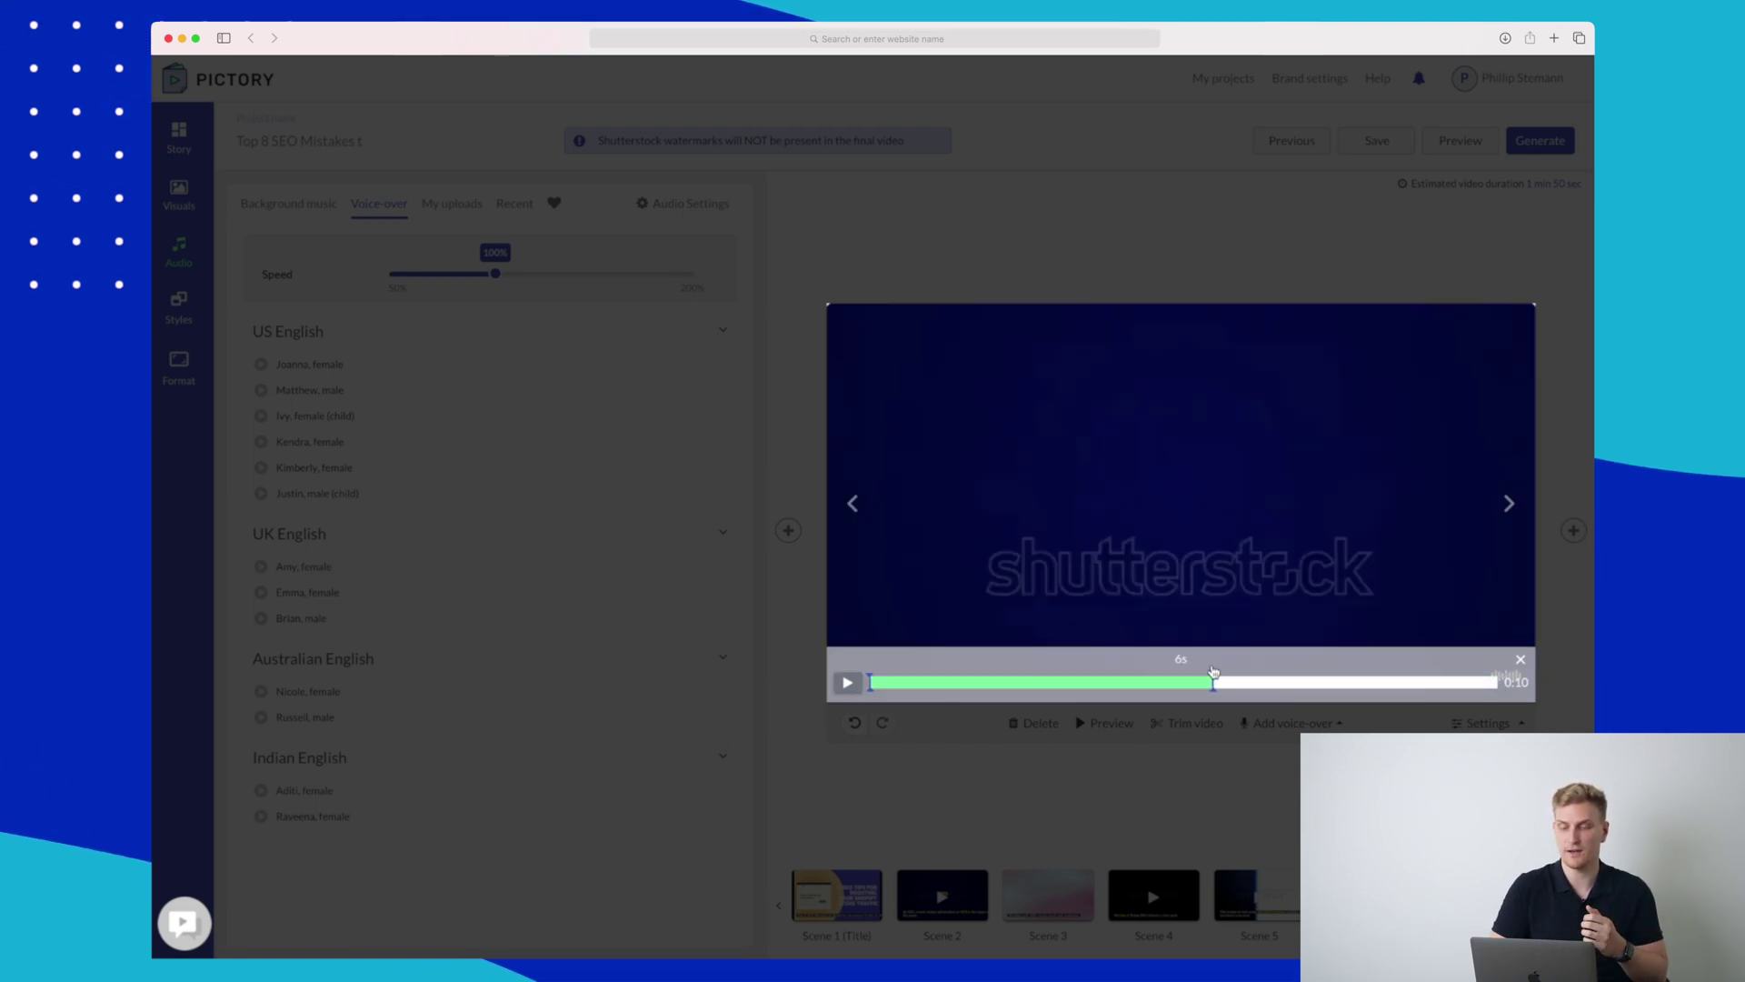
click(1141, 761)
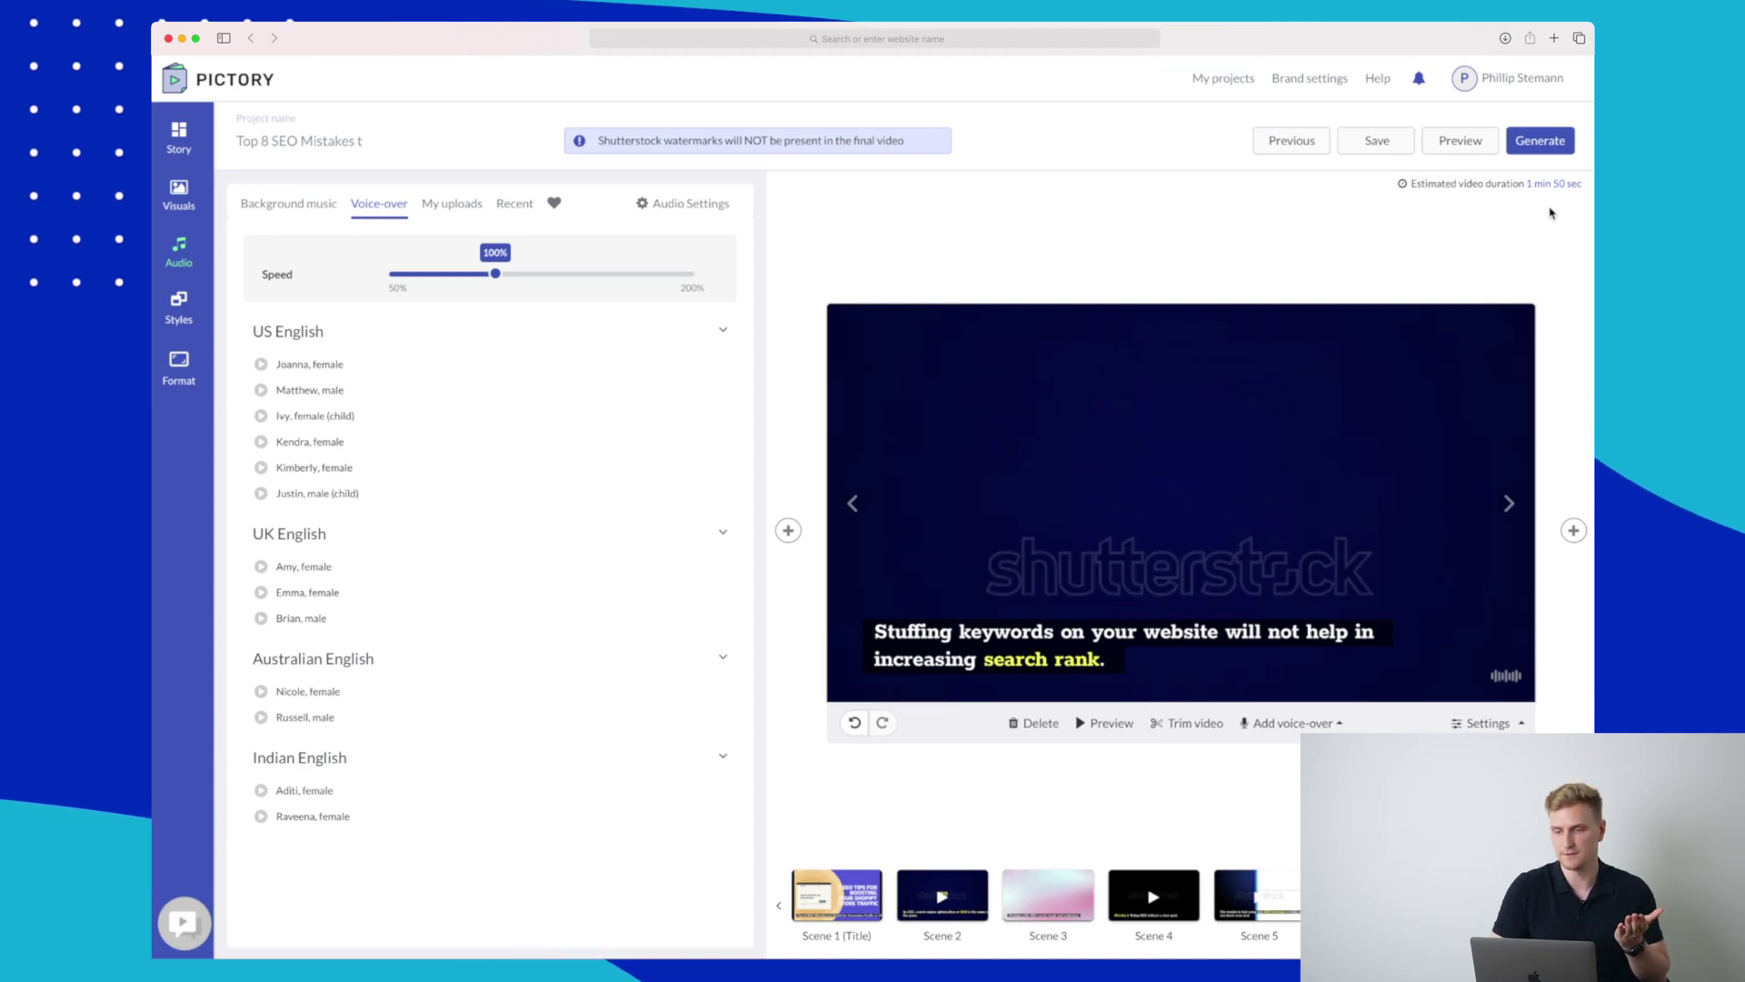
Try caption Themes 2 and 3, then apply Theme 8 to the captions.
click(190, 309)
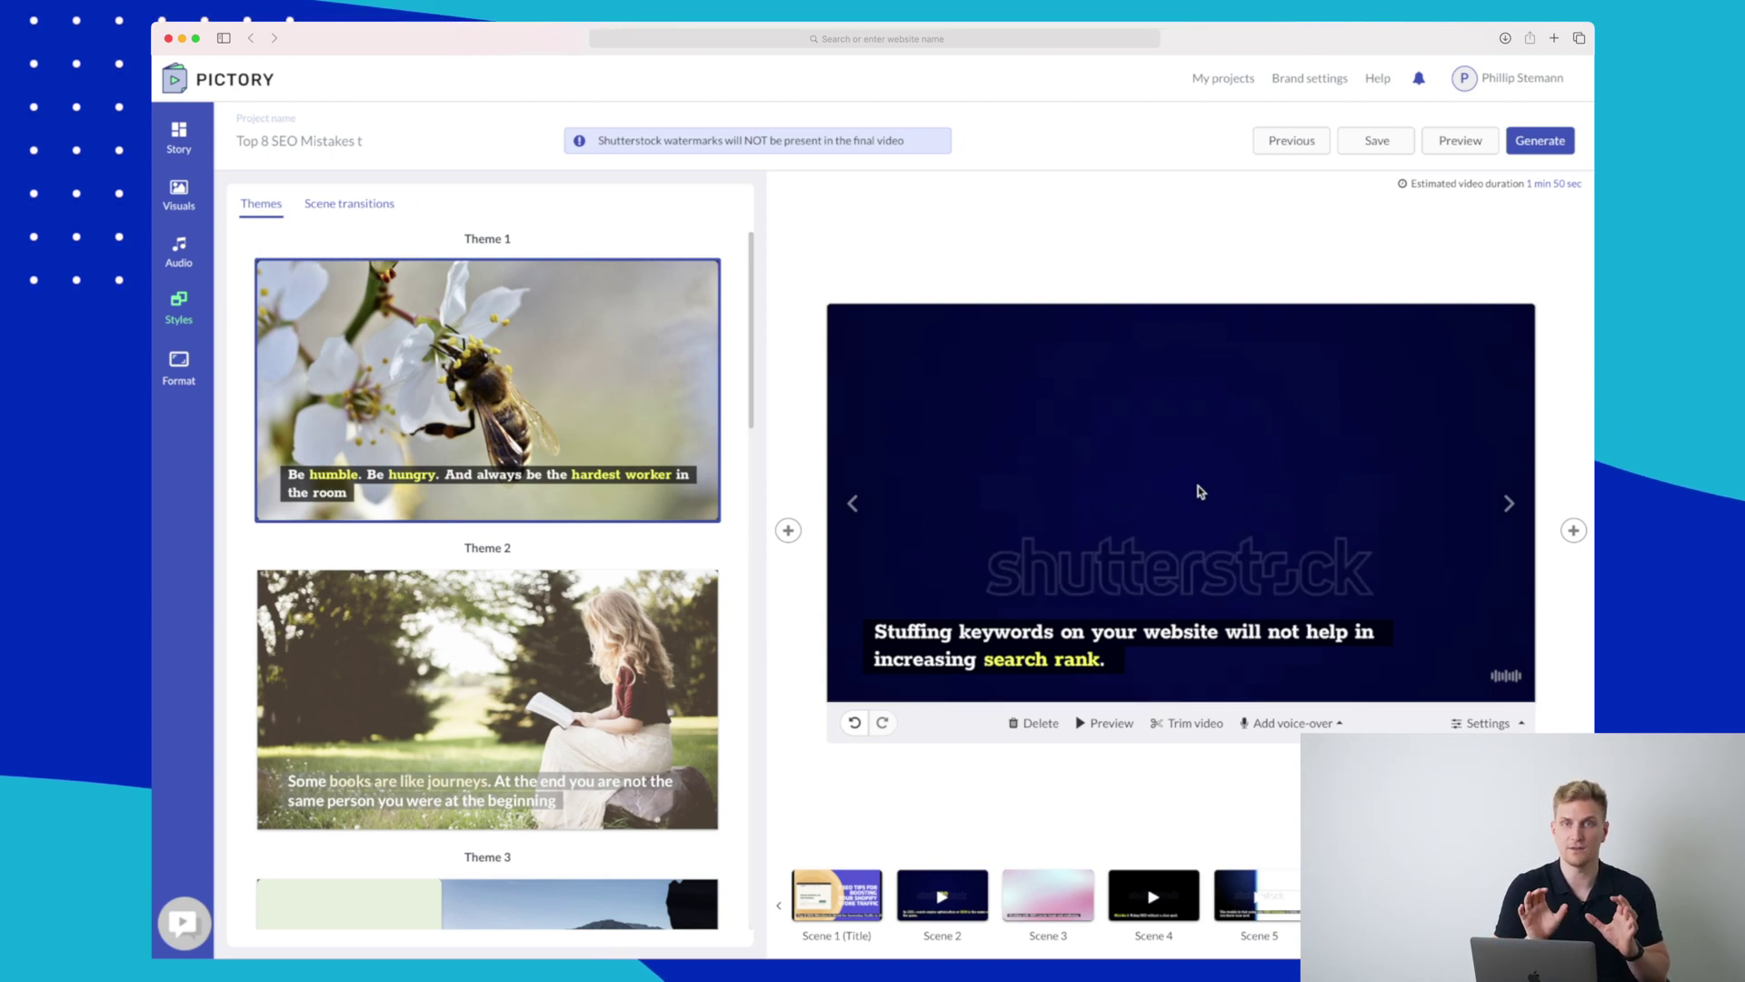
scroll(497, 621, down, 2)
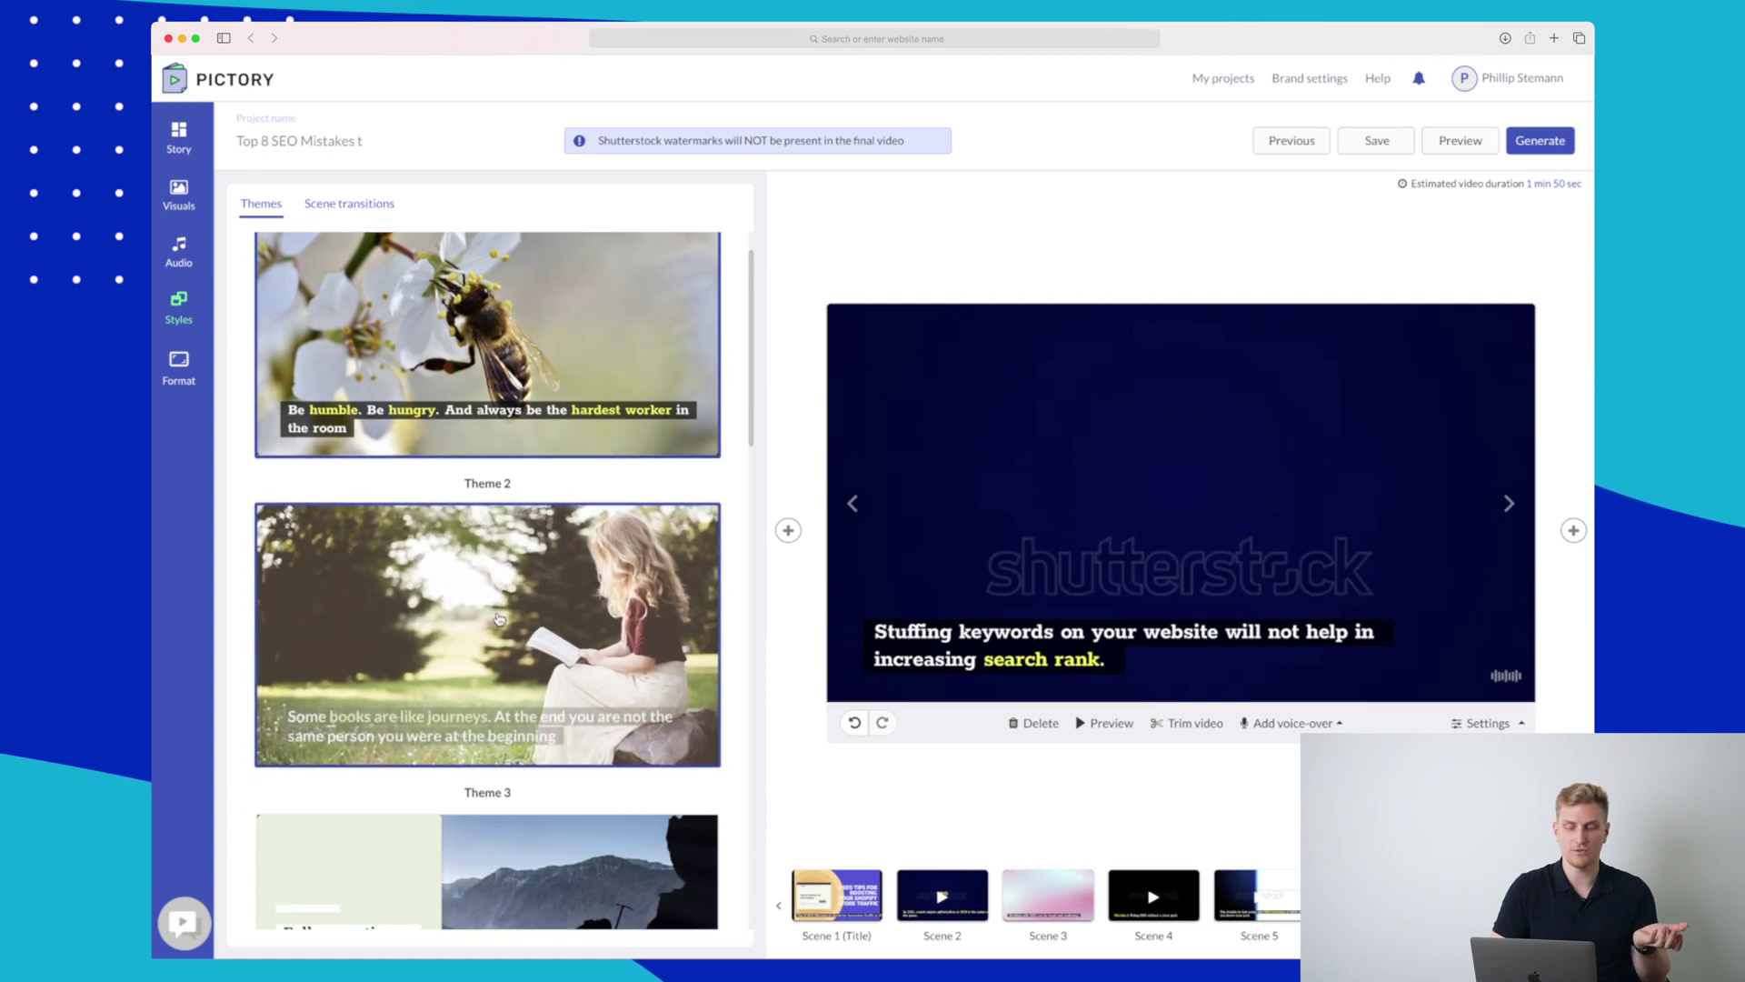
click(497, 621)
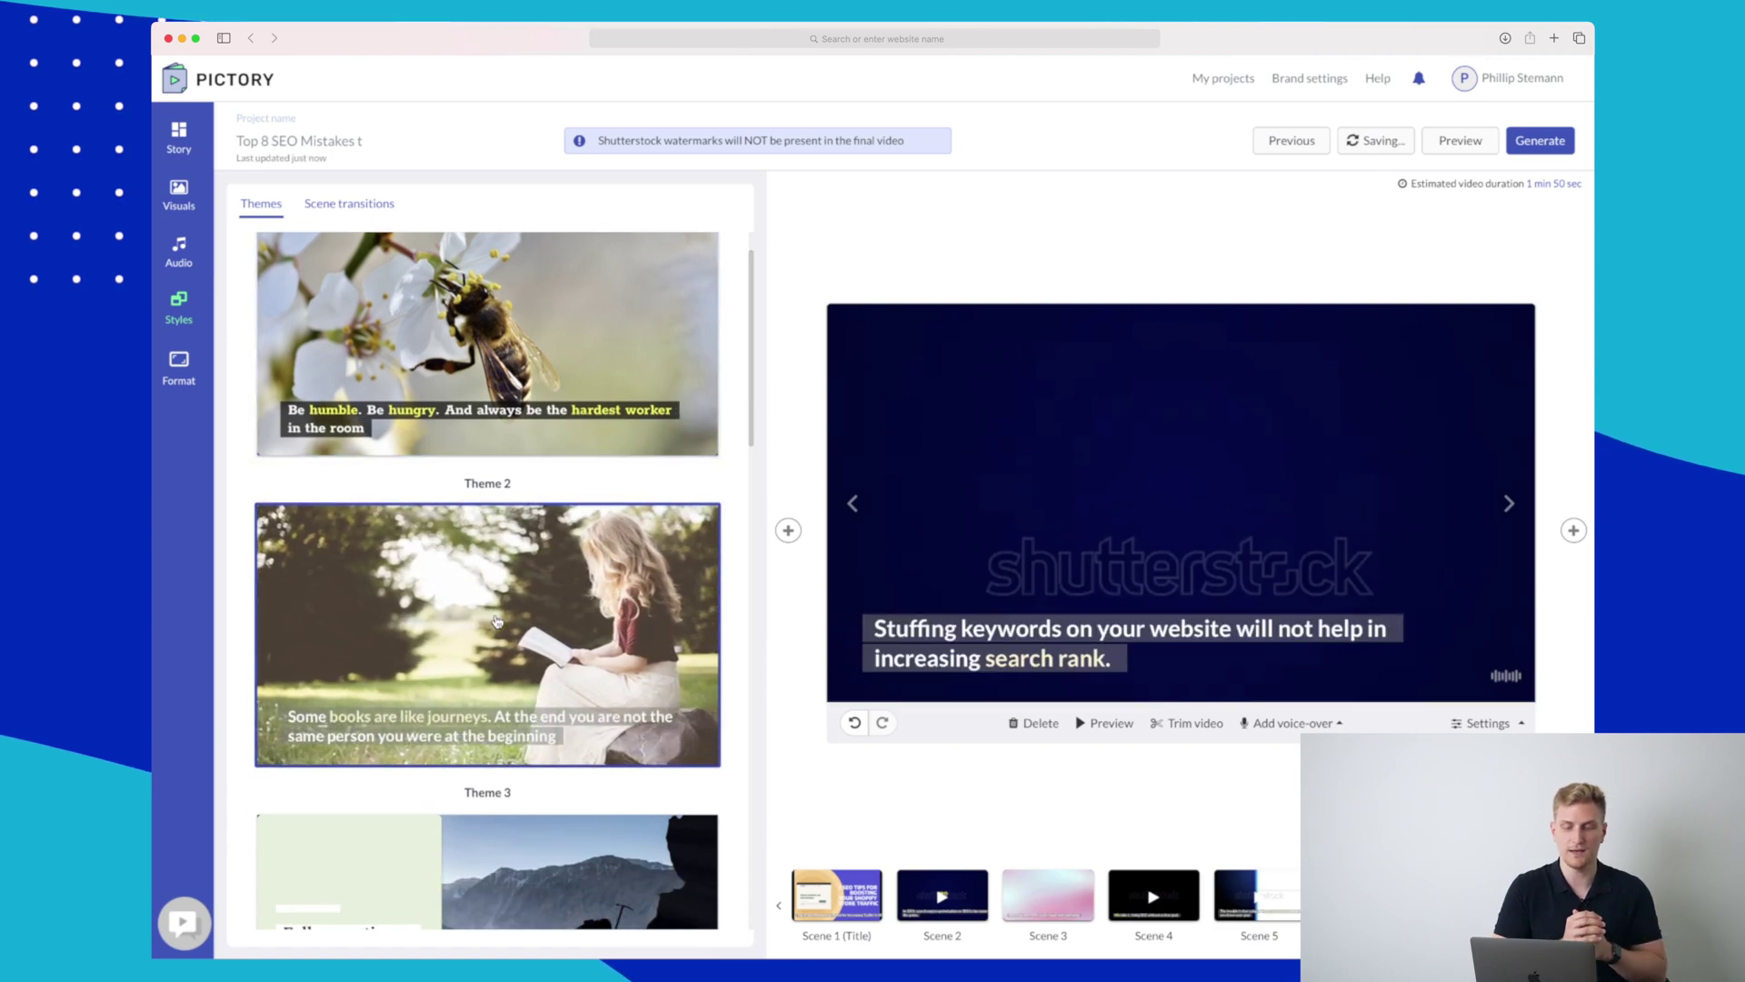
scroll(497, 621, down, 5)
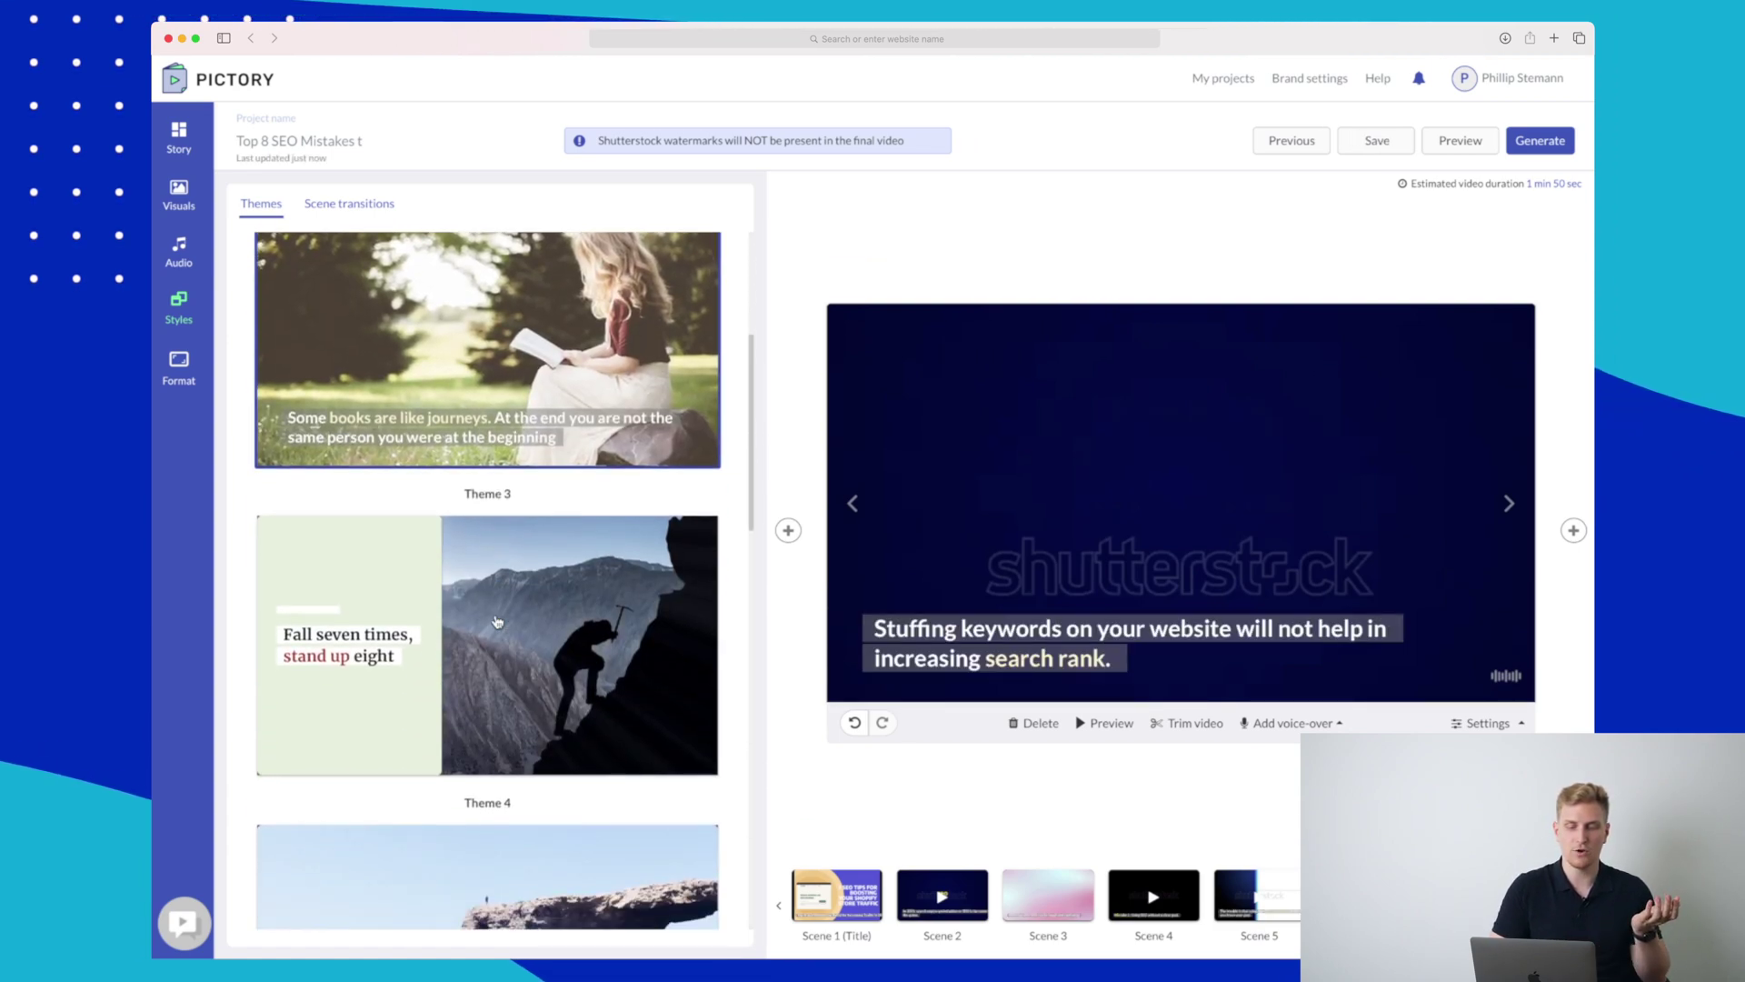
click(538, 604)
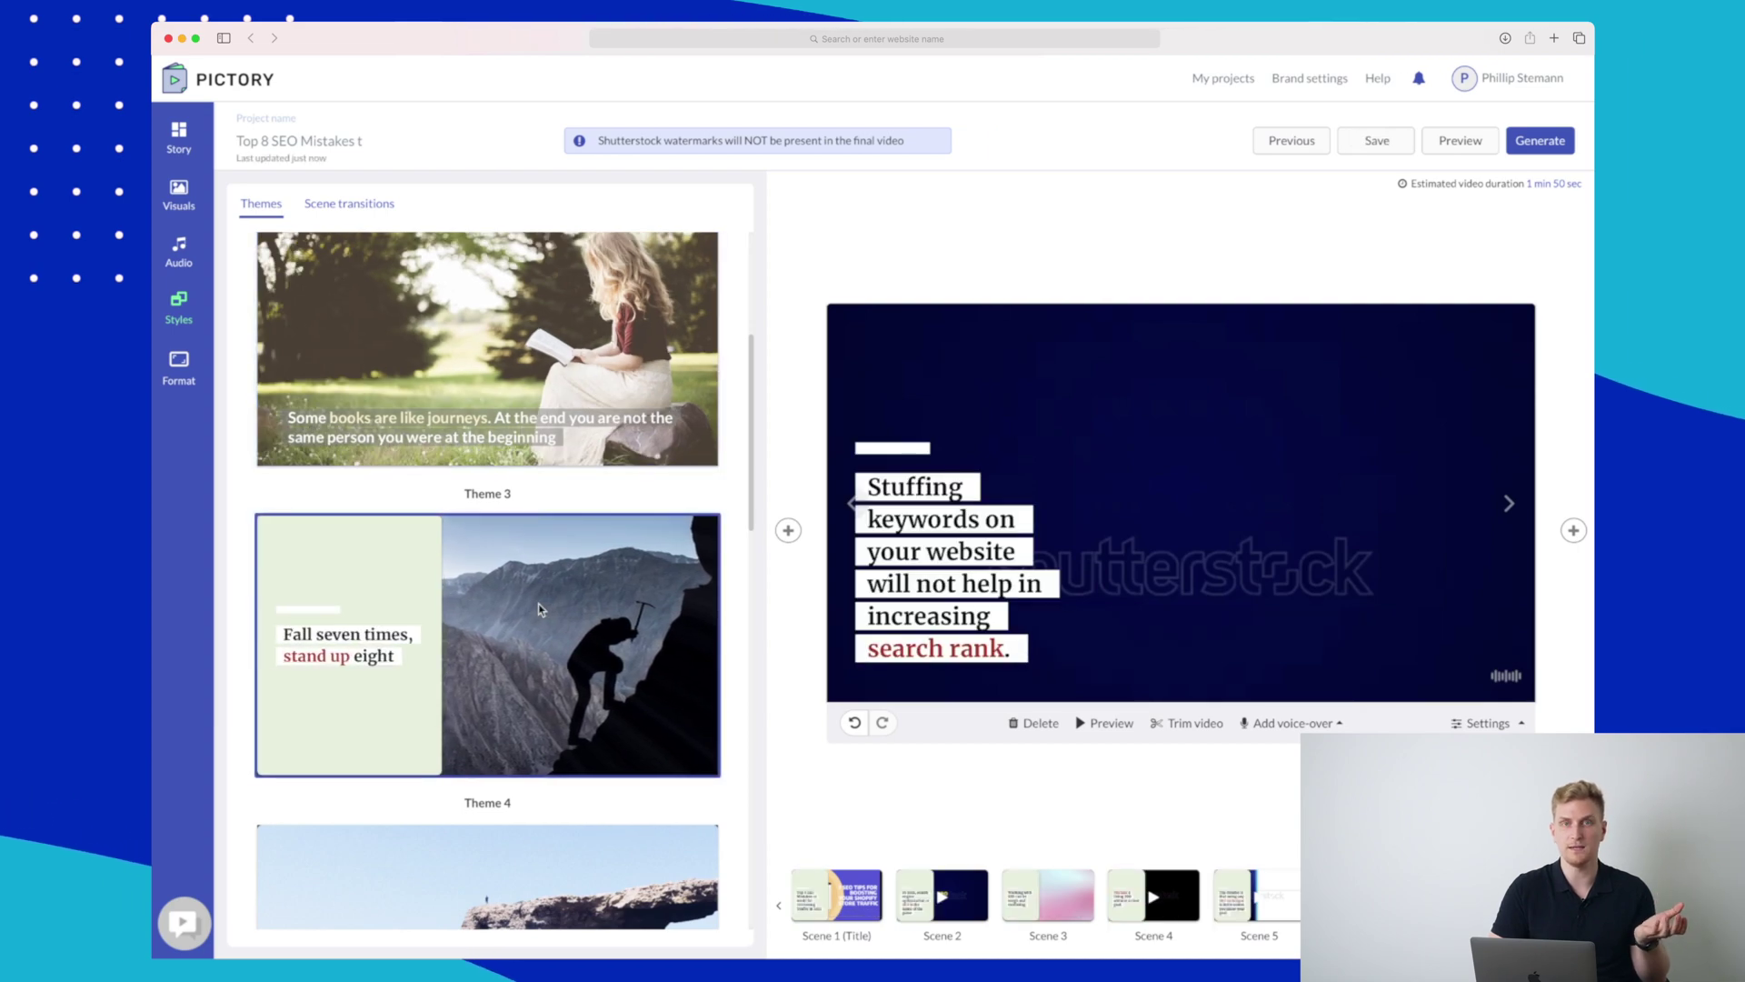
scroll(538, 603, down, 1)
scroll(540, 611, down, 5)
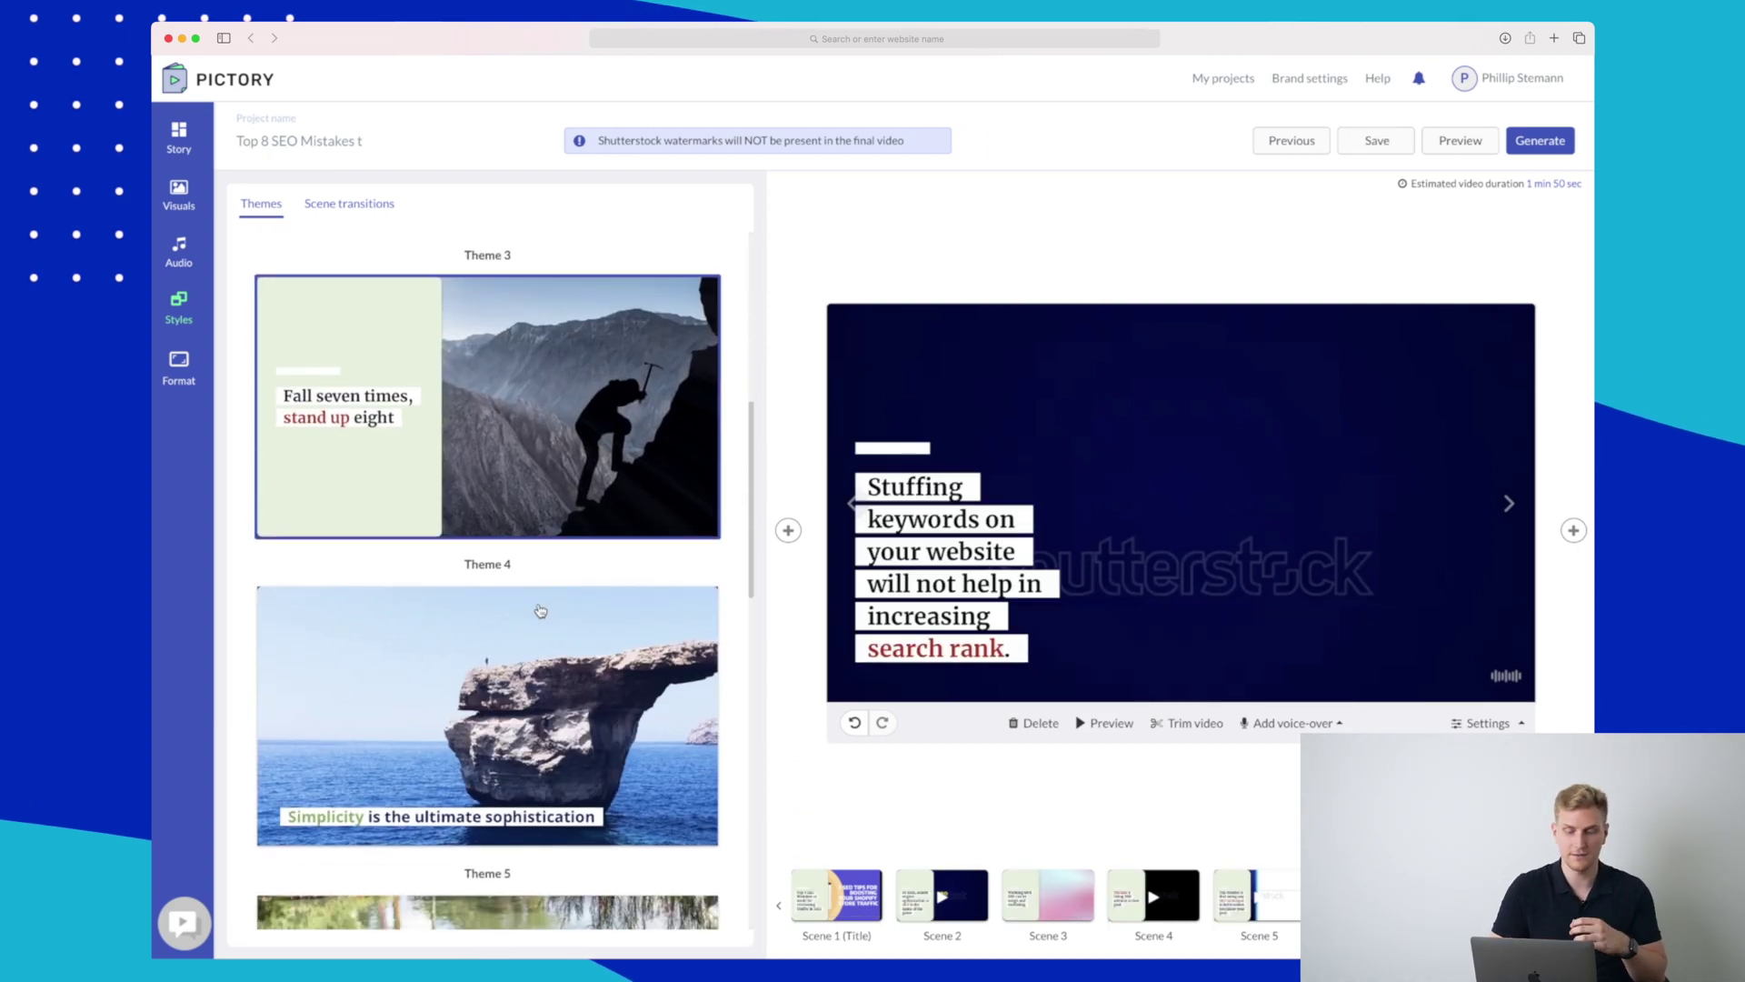
click(538, 612)
scroll(538, 612, down, 15)
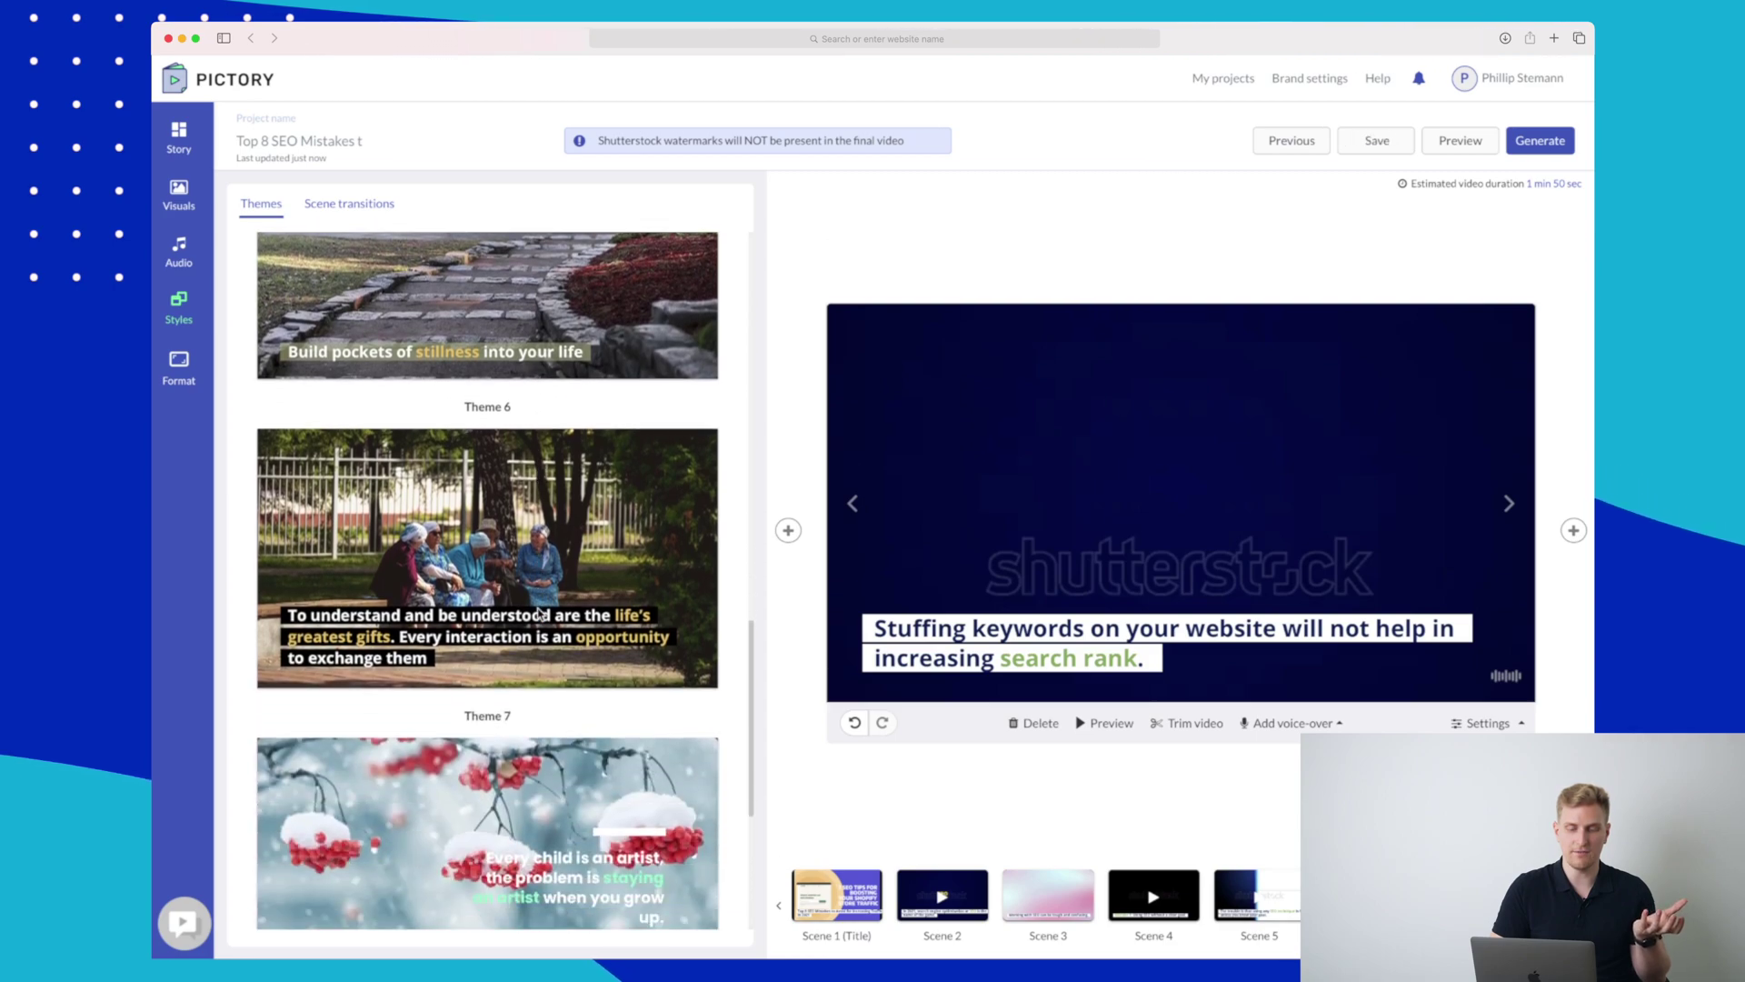
click(518, 725)
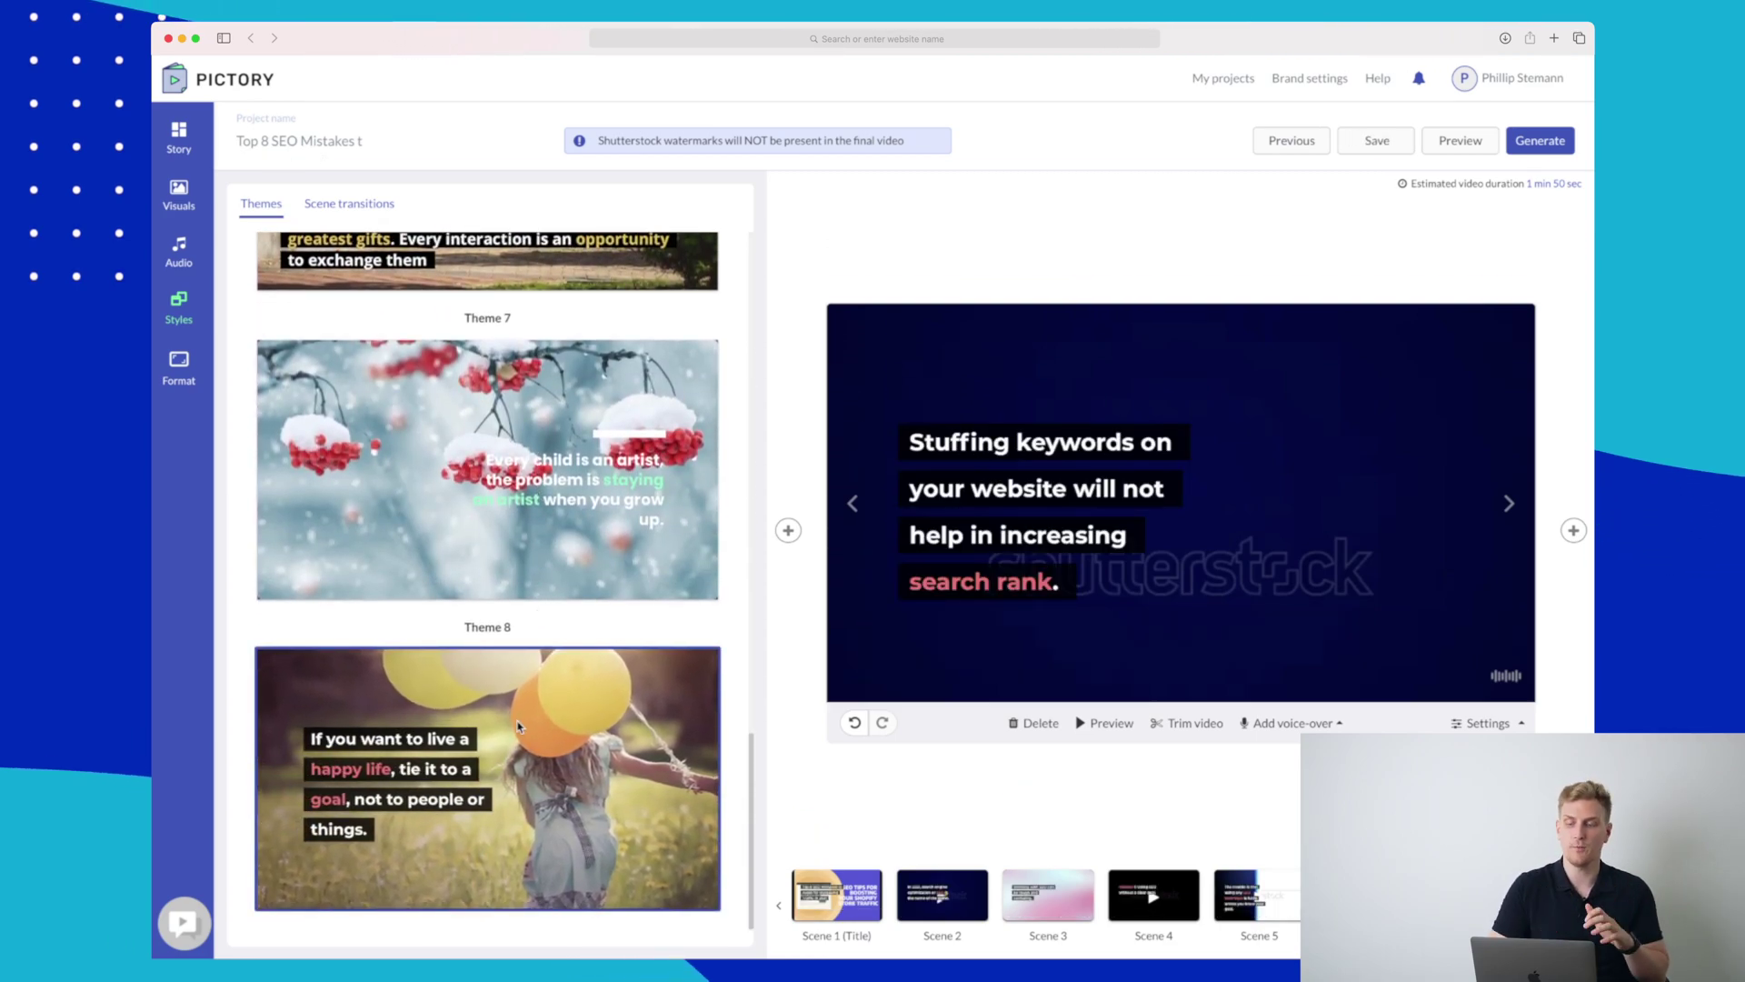
Set the scene transitions to Circle in to out.
click(340, 204)
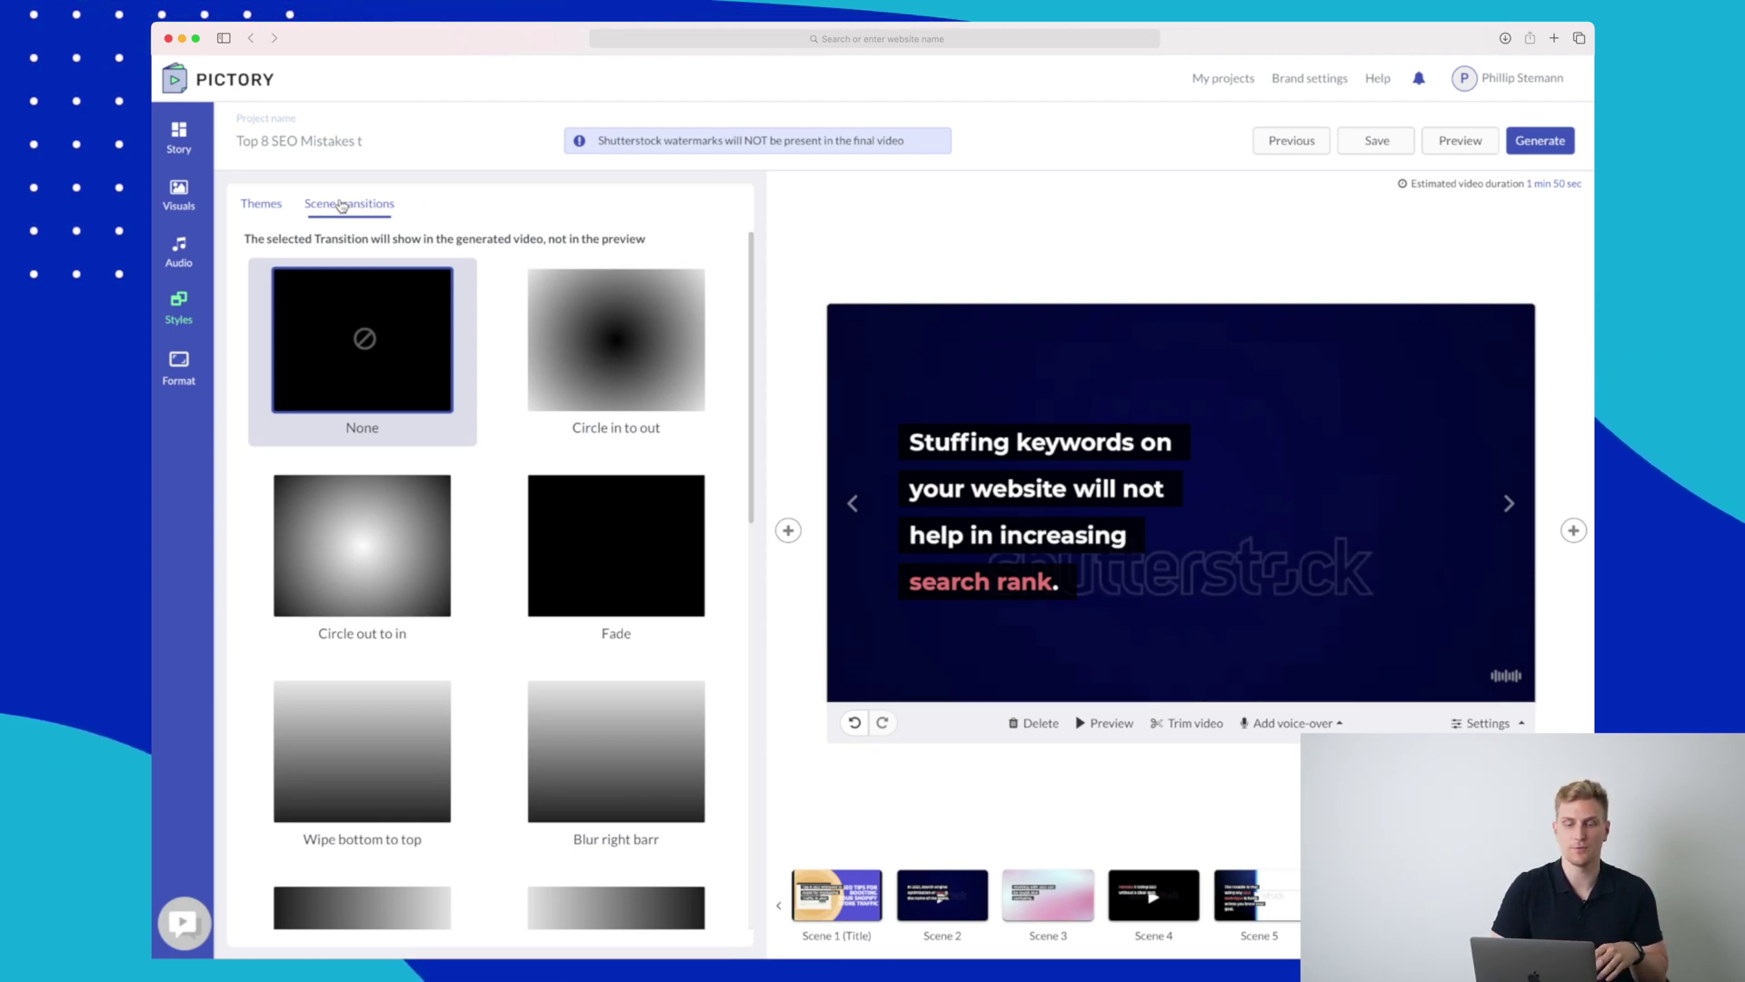
click(627, 338)
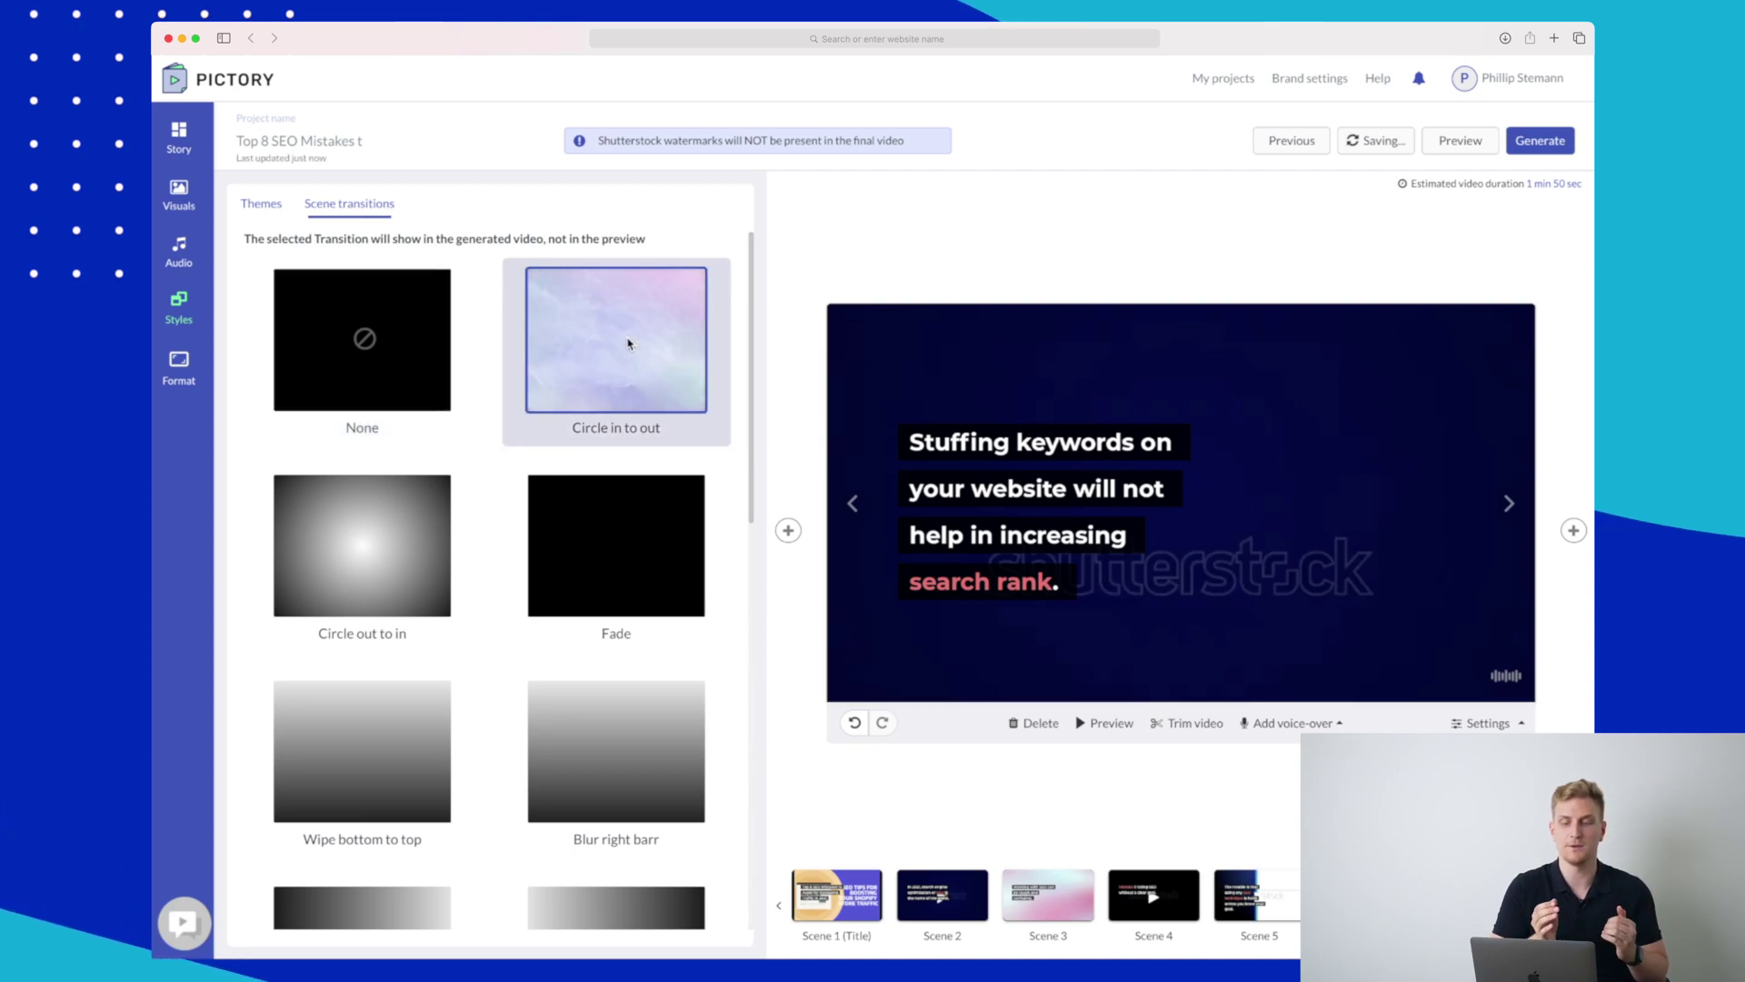
click(176, 367)
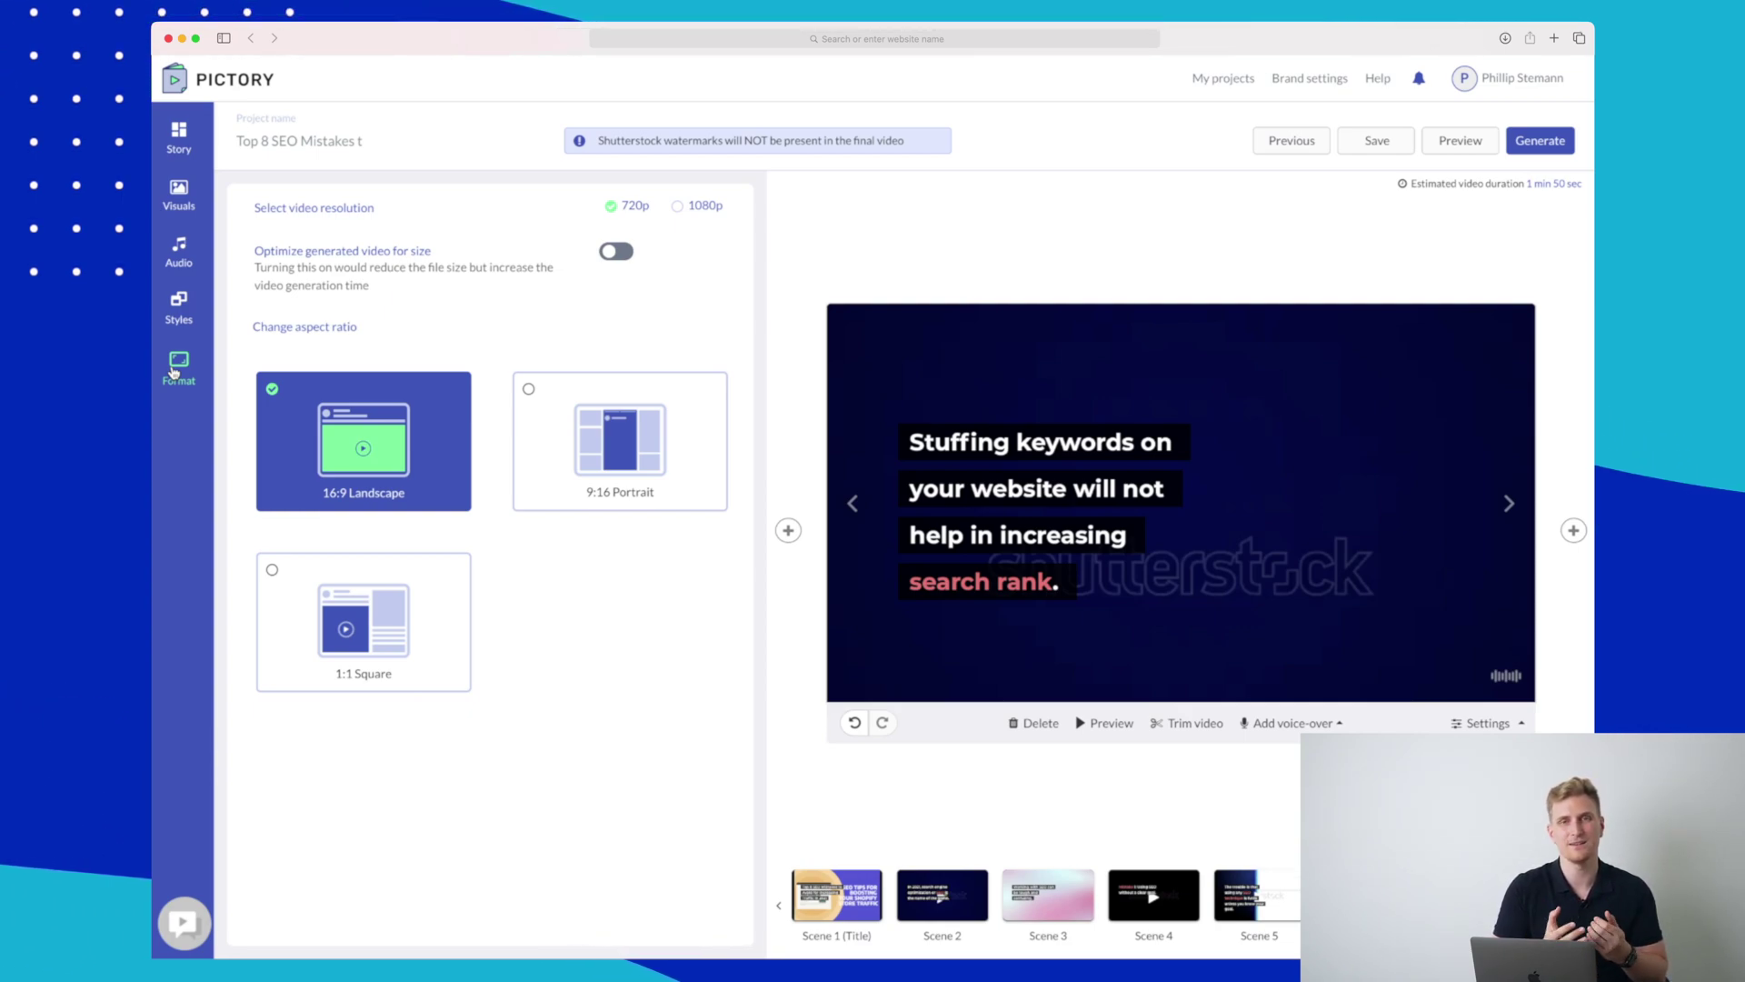
Set the format to 1080p 1:1 Square with Optimize generated video for size switched on.
click(363, 632)
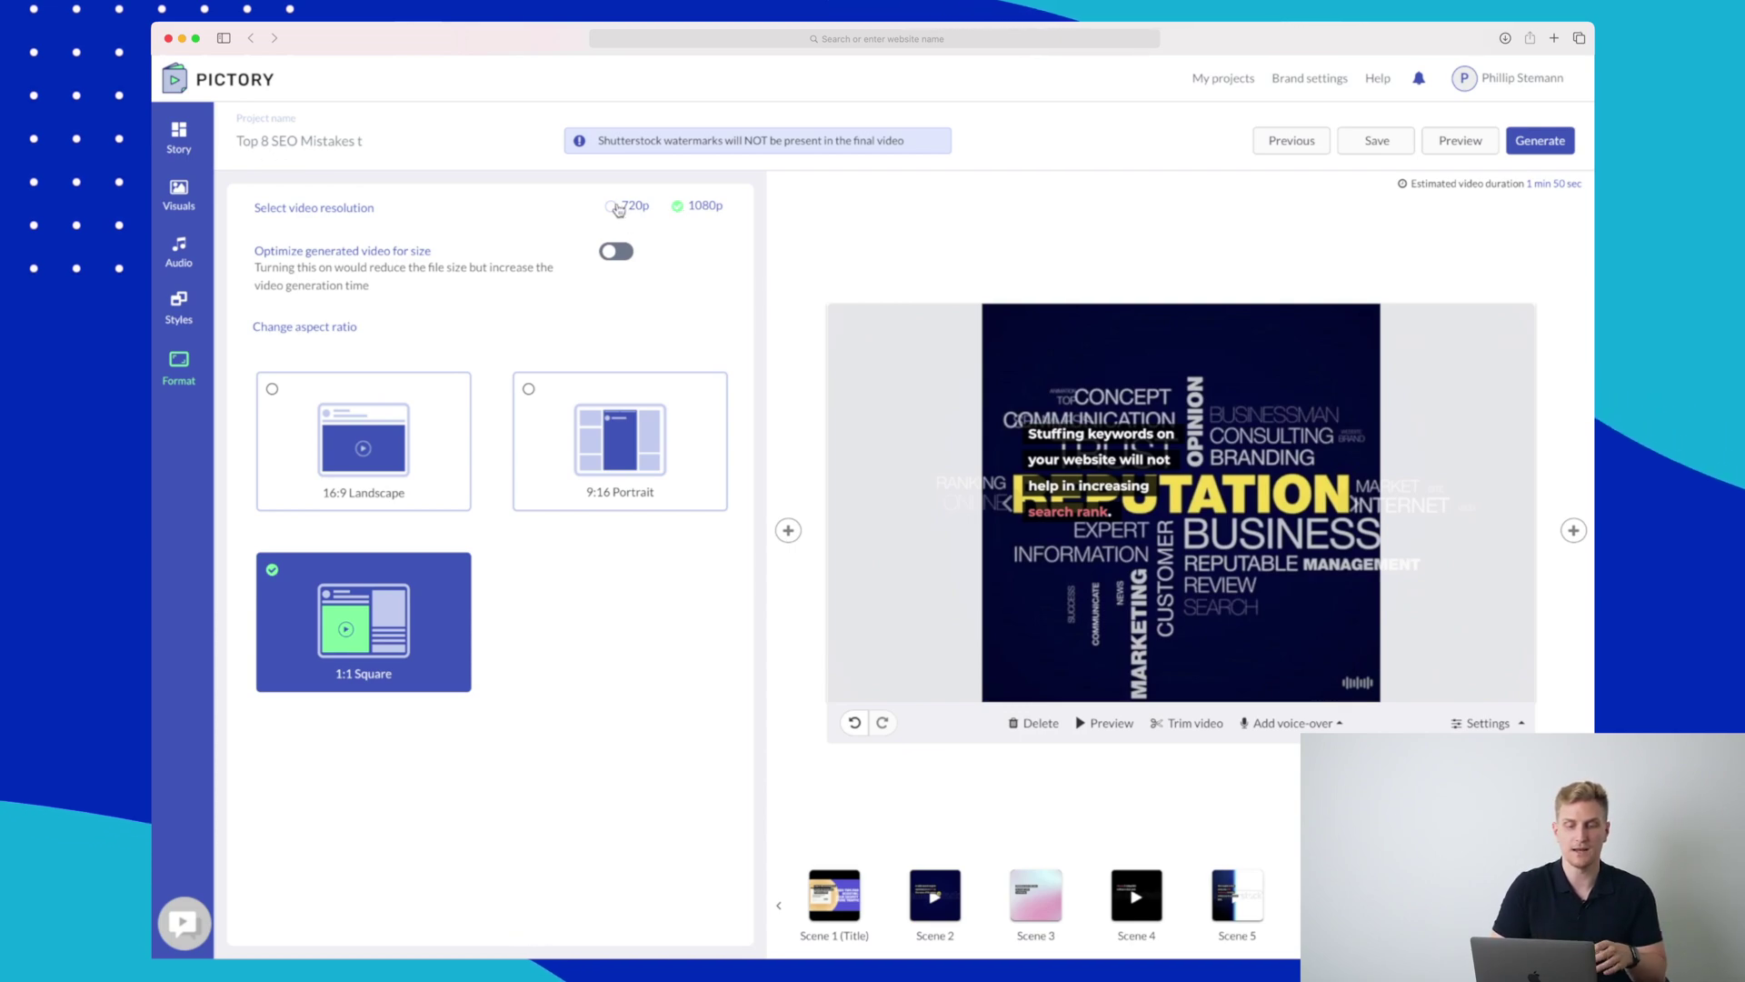
click(618, 252)
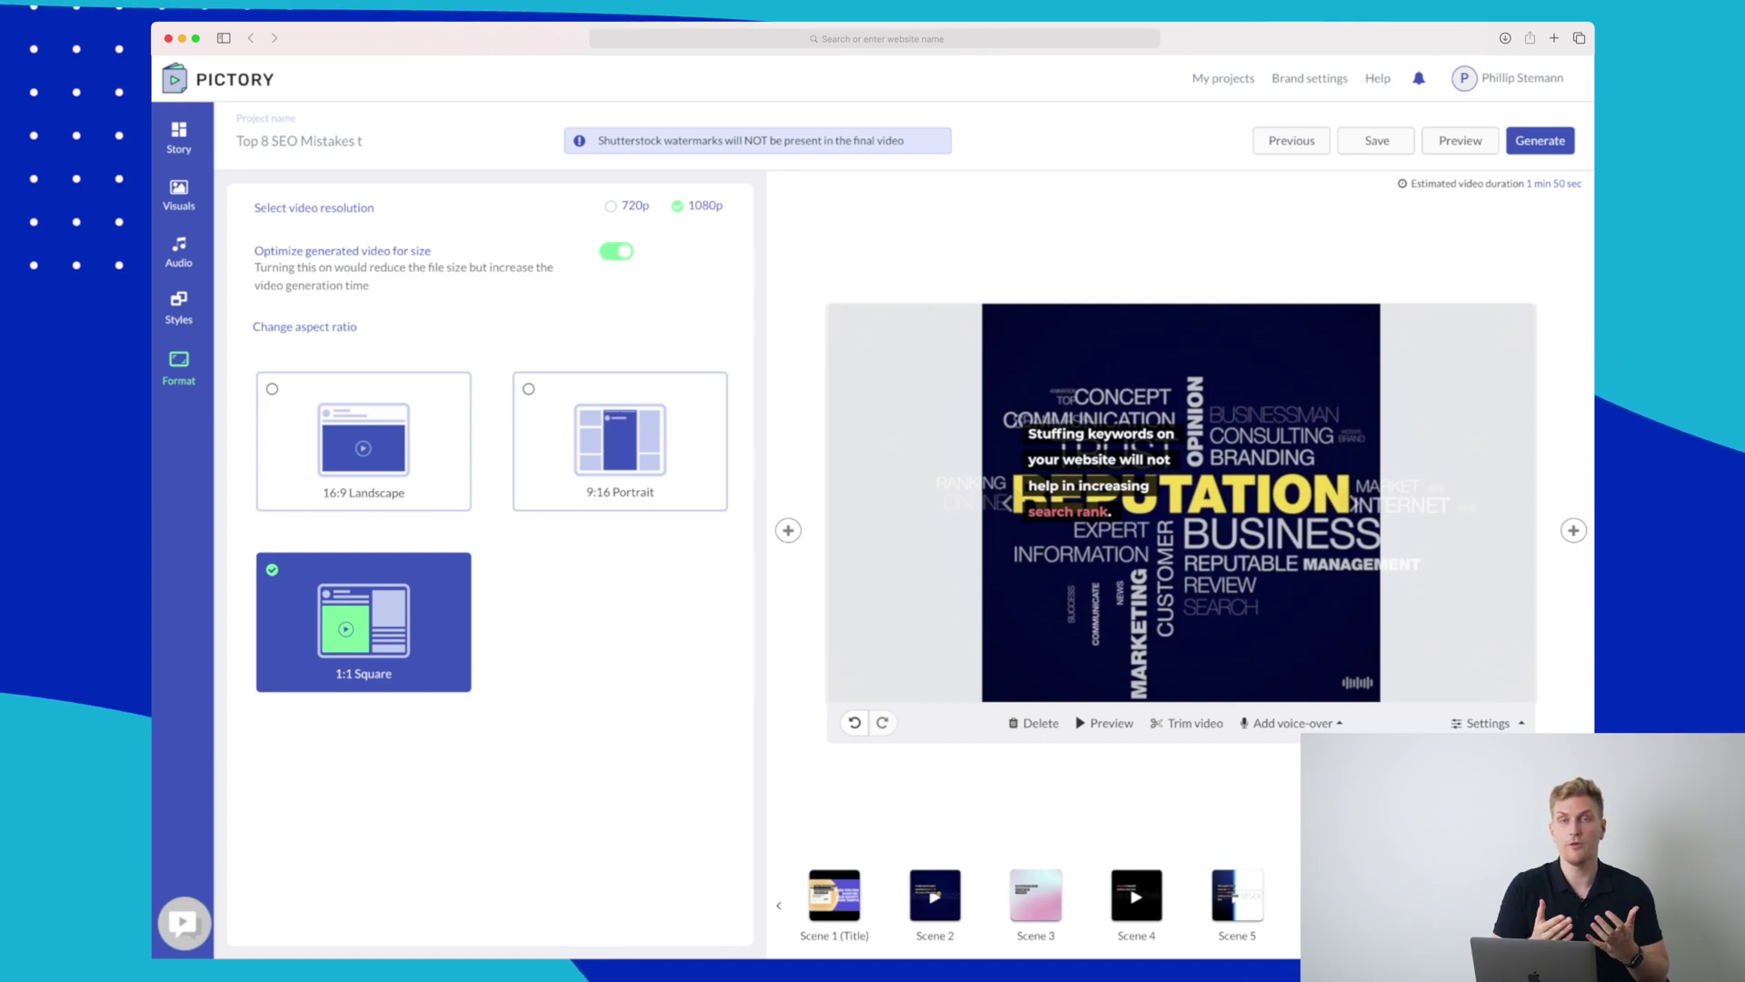
click(1495, 723)
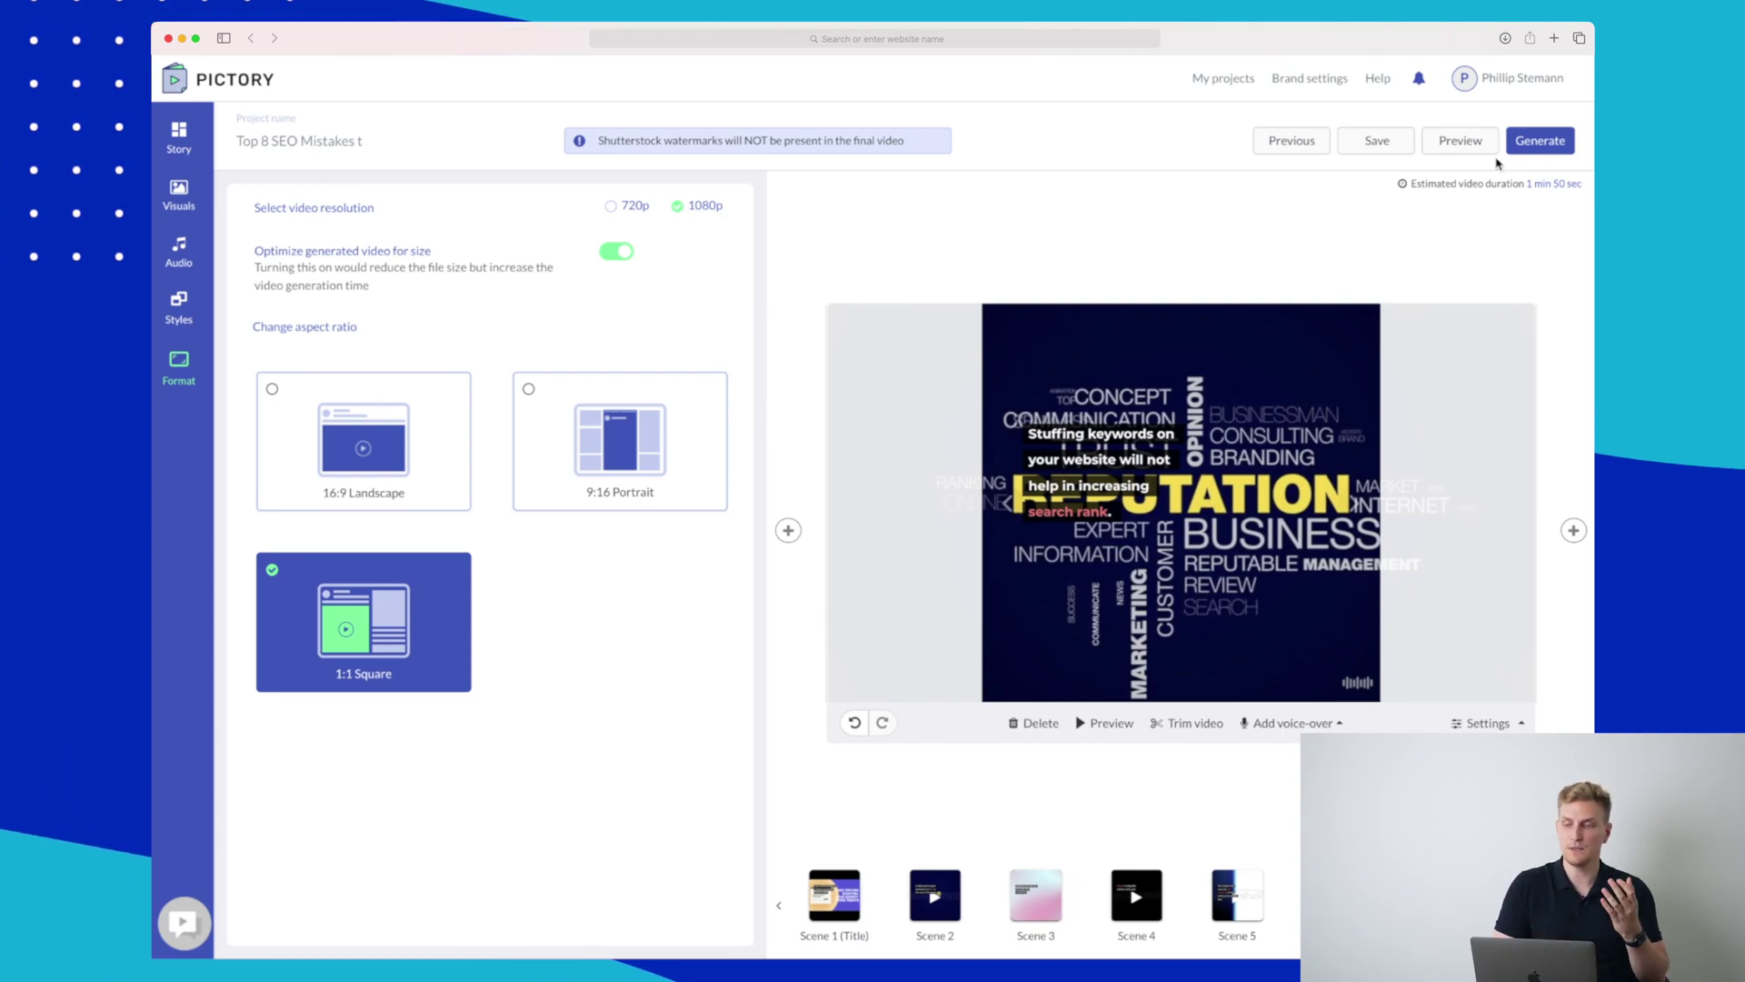
Start generating the final square 1080p video.
click(1545, 145)
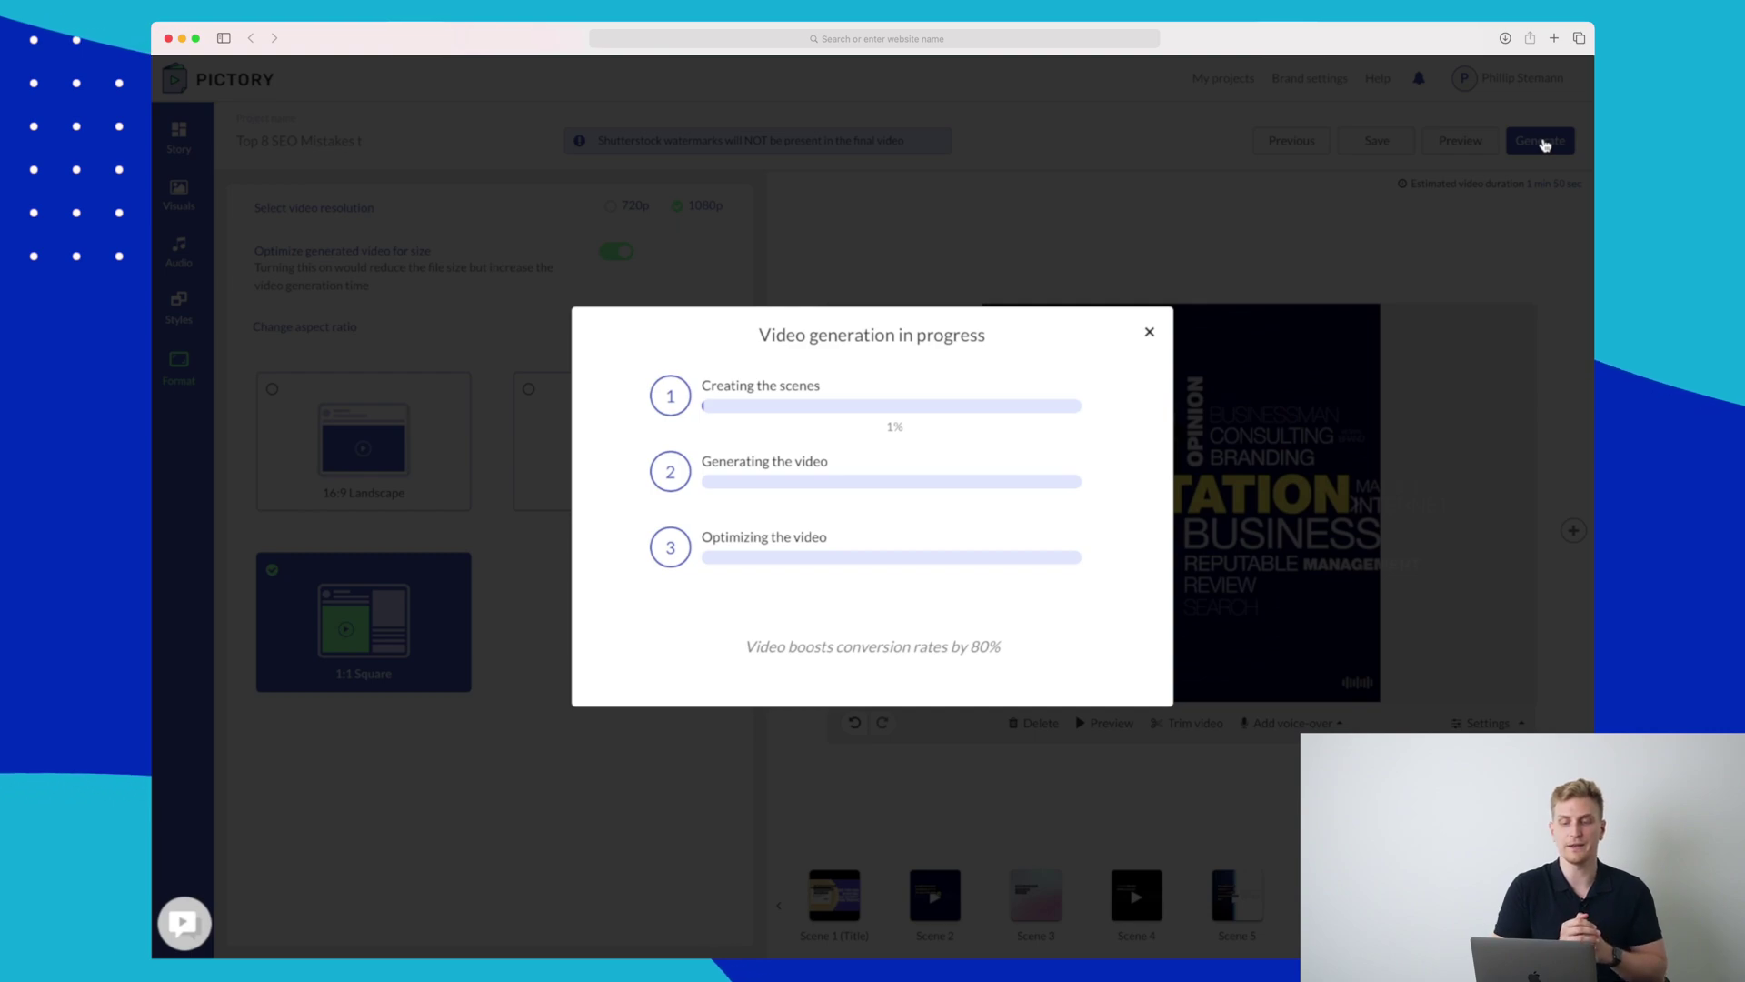